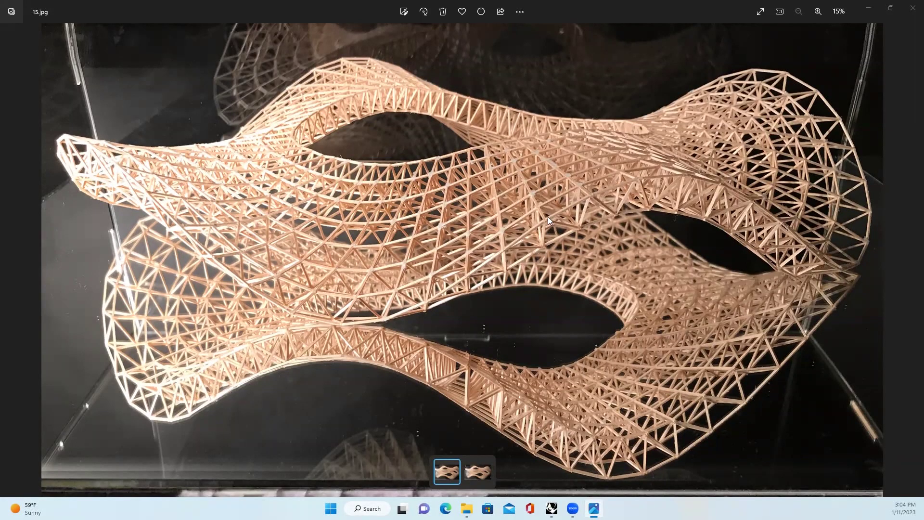
# Place an Ellipse component with radius sliders R1 = 22 and R2 = 11.
pyautogui.hotkey('alt', 'Tab')
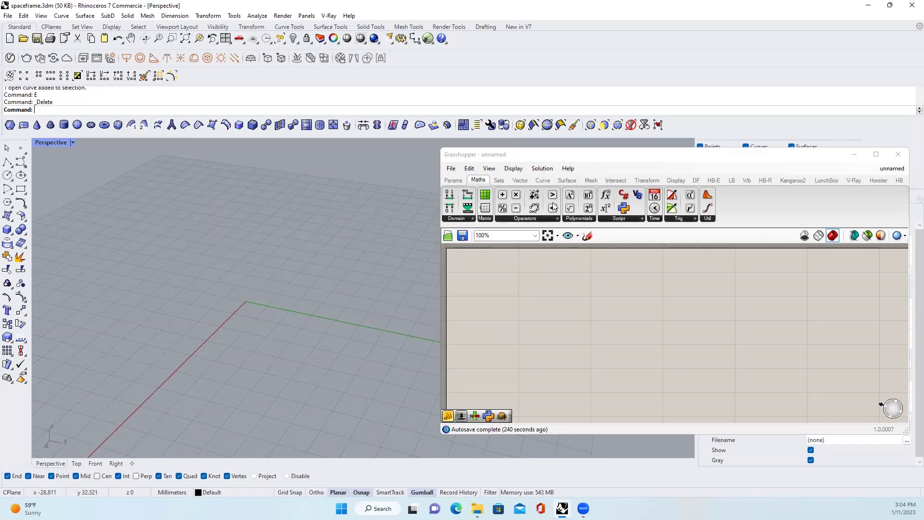
pyautogui.doubleClick(568, 259)
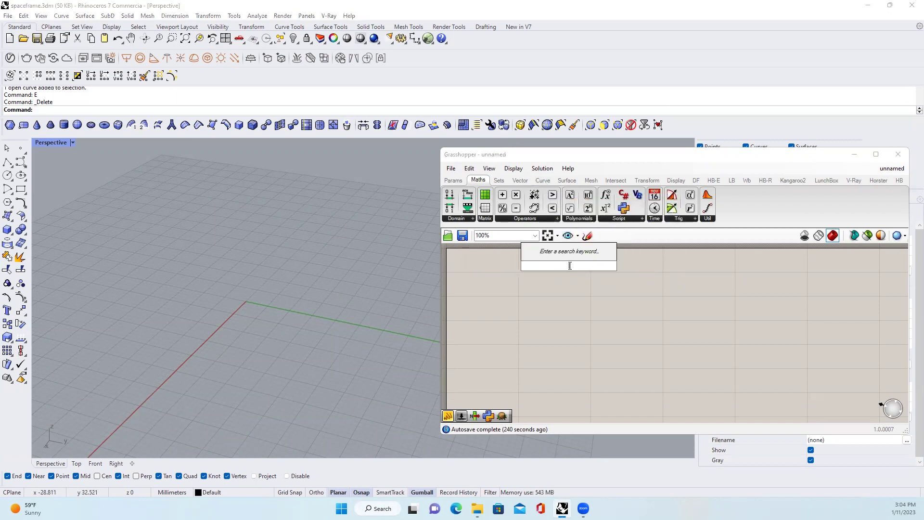
pyautogui.write('sllipse')
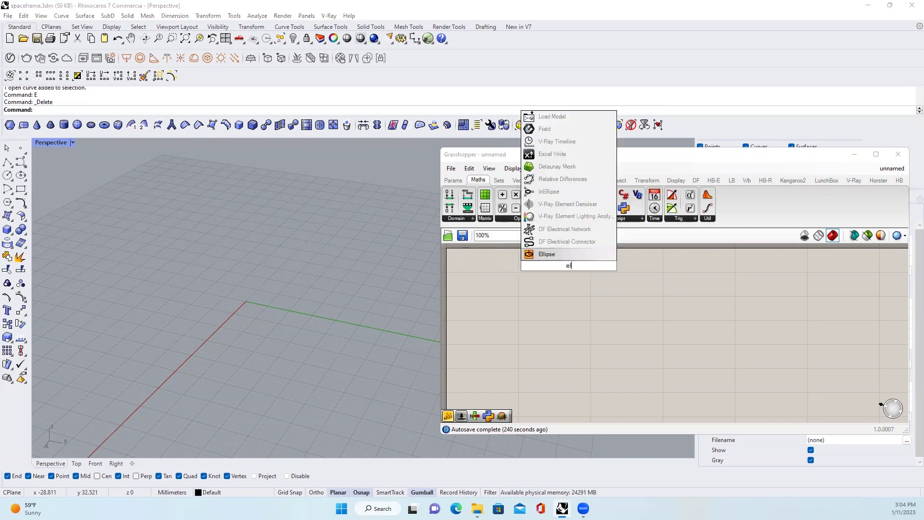
pyautogui.press('Return')
pyautogui.moveTo(570, 267); pyautogui.dragTo(618, 319)
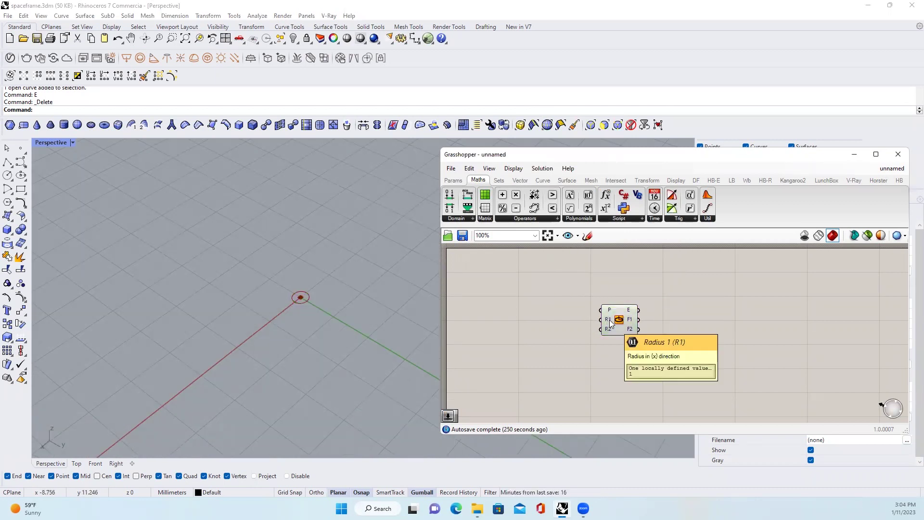
pyautogui.scroll(3, 538, 318)
pyautogui.doubleClick(527, 314)
pyautogui.write('22')
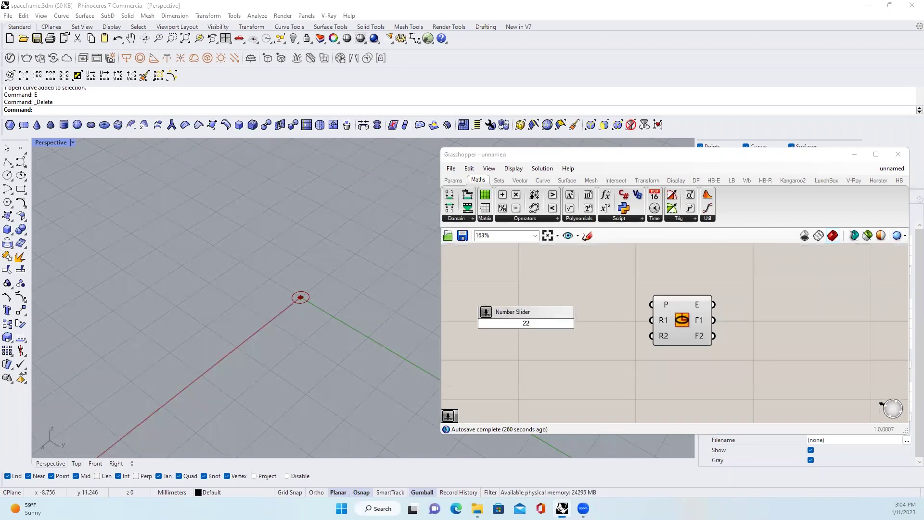
pyautogui.press('Return')
pyautogui.moveTo(605, 328); pyautogui.dragTo(652, 320)
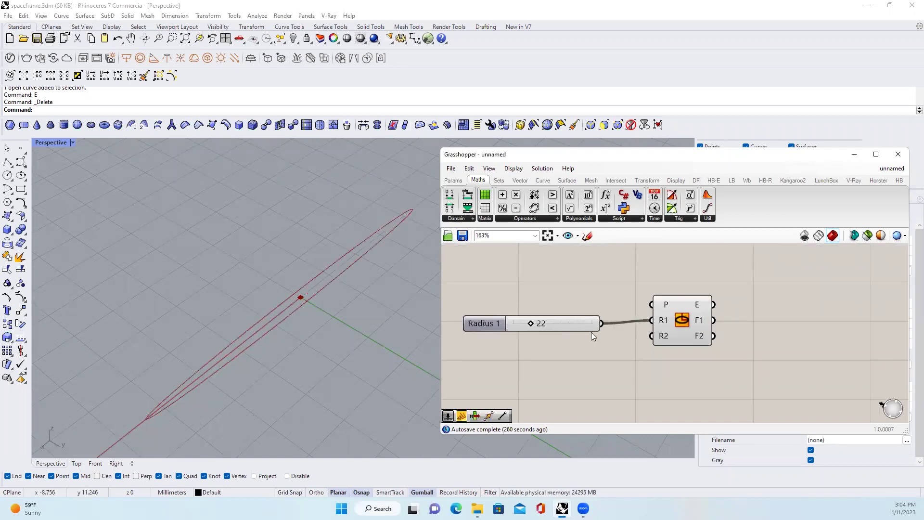
pyautogui.doubleClick(526, 350)
pyautogui.write('11')
pyautogui.press('Return')
pyautogui.moveTo(602, 350); pyautogui.dragTo(652, 336)
# Divide the ellipse into points with Divide Curve and view it from Top.
pyautogui.moveTo(715, 277); pyautogui.dragTo(640, 281, button='right')
pyautogui.moveTo(632, 154); pyautogui.dragTo(617, 140)
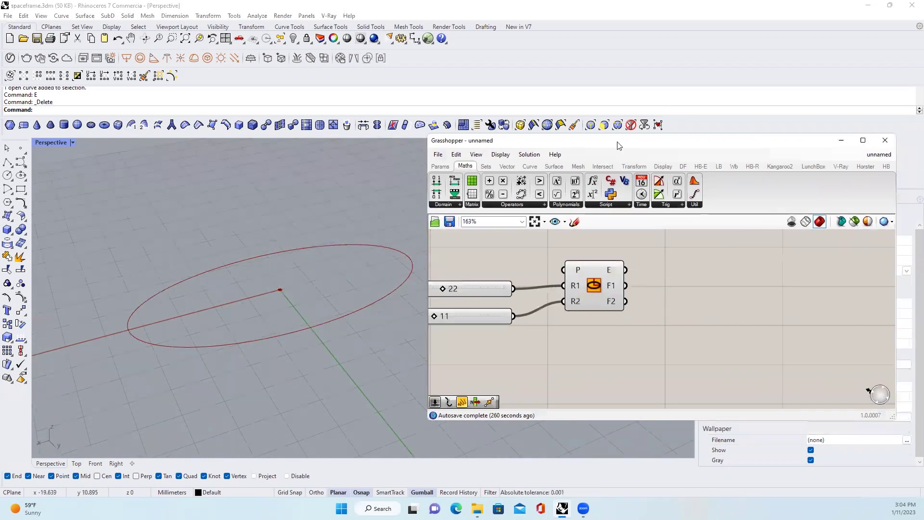
pyautogui.click(529, 166)
pyautogui.click(540, 184)
pyautogui.click(540, 185)
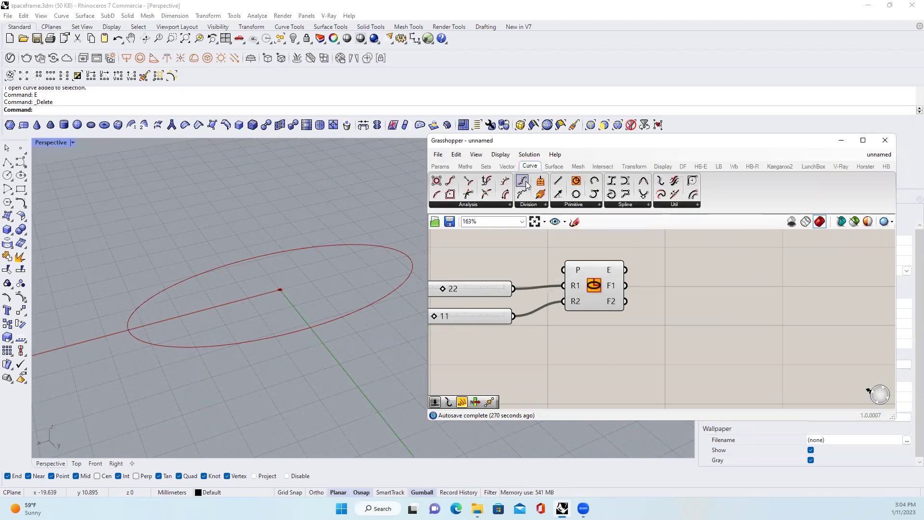
pyautogui.moveTo(541, 182)
pyautogui.mouseDown()
pyautogui.moveTo(725, 304)
pyautogui.moveTo(752, 308)
pyautogui.mouseUp()
pyautogui.moveTo(625, 270); pyautogui.dragTo(728, 292)
pyautogui.scroll(-2, 728, 306)
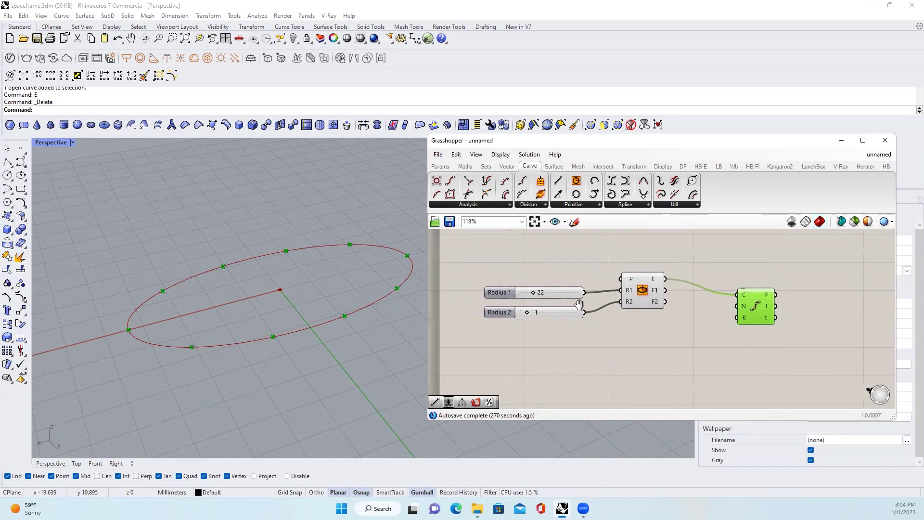
pyautogui.moveTo(338, 306); pyautogui.dragTo(333, 326, button='right')
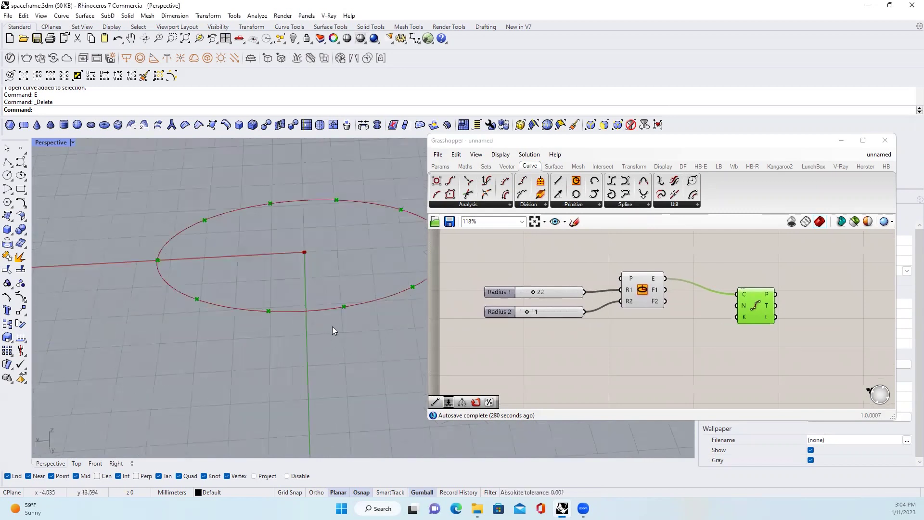
pyautogui.click(76, 464)
pyautogui.scroll(-2, 244, 341)
pyautogui.scroll(4, 244, 341)
pyautogui.scroll(3, 244, 341)
pyautogui.scroll(2, 235, 338)
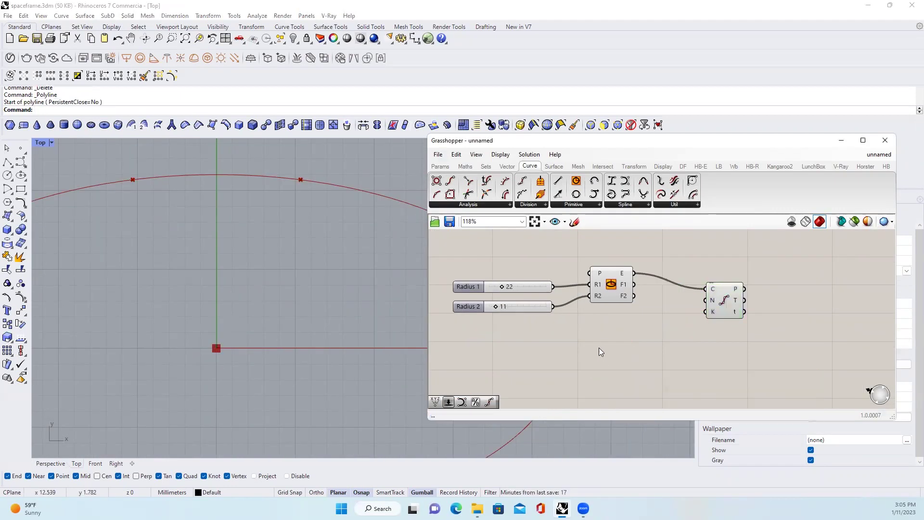
# Add Series and Sine components, feeding the Series into Sine x.
pyautogui.doubleClick(578, 342)
pyautogui.write('series')
pyautogui.press('Return')
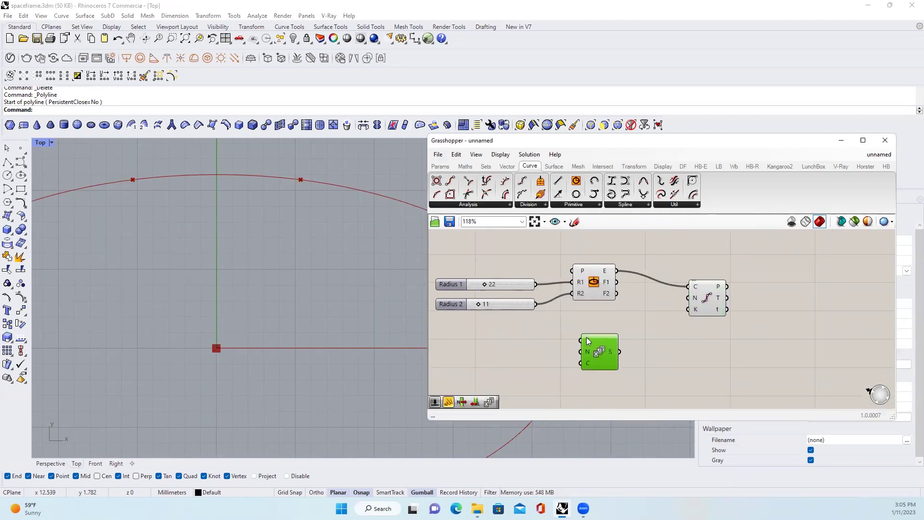
pyautogui.moveTo(653, 348); pyautogui.dragTo(612, 341, button='right')
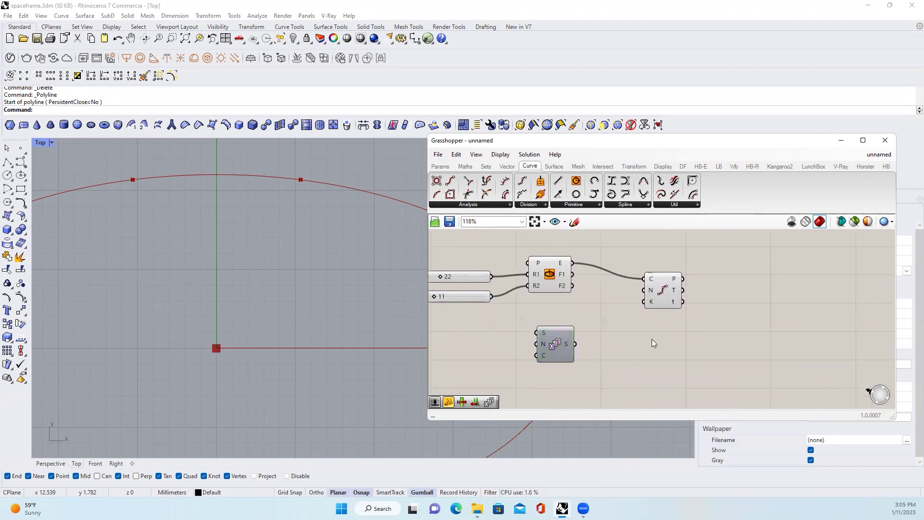
pyautogui.doubleClick(652, 338)
pyautogui.write('sin')
pyautogui.press('Return')
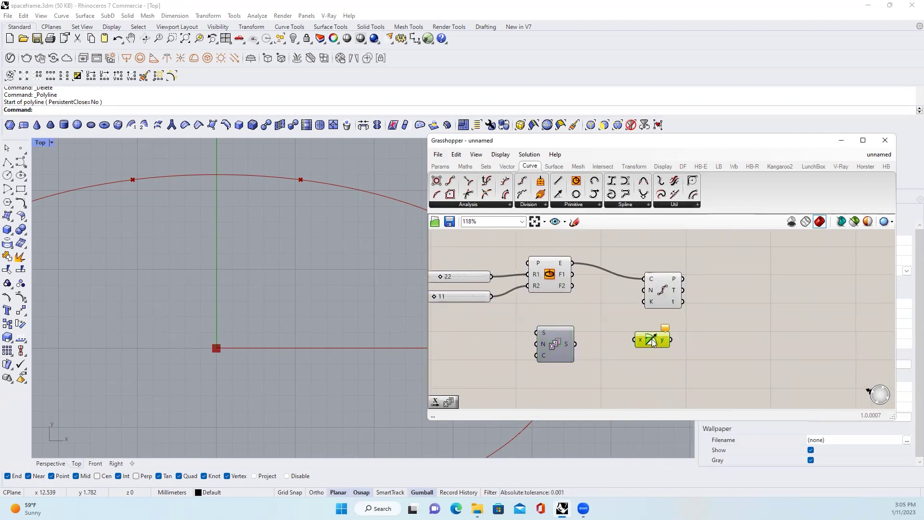
pyautogui.moveTo(664, 338); pyautogui.dragTo(630, 339)
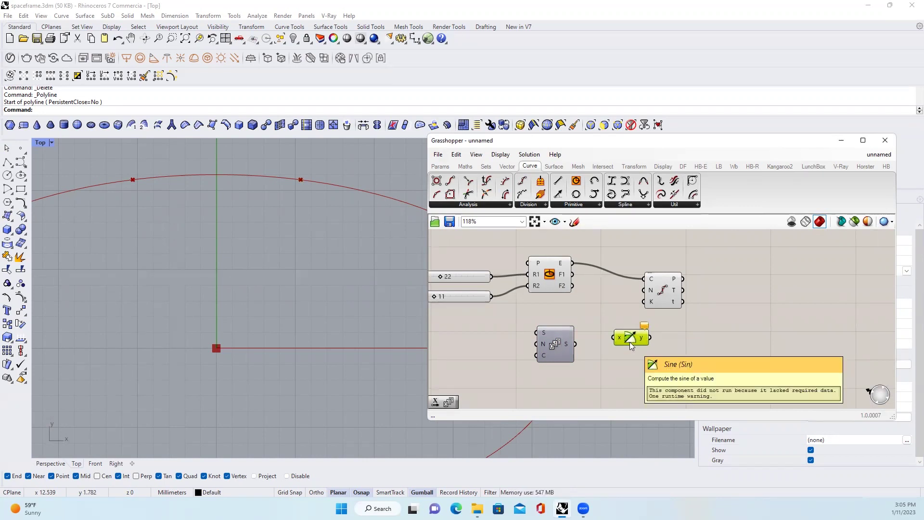
pyautogui.moveTo(612, 339)
pyautogui.mouseDown()
pyautogui.moveTo(575, 344)
pyautogui.moveTo(626, 344)
pyautogui.mouseUp()
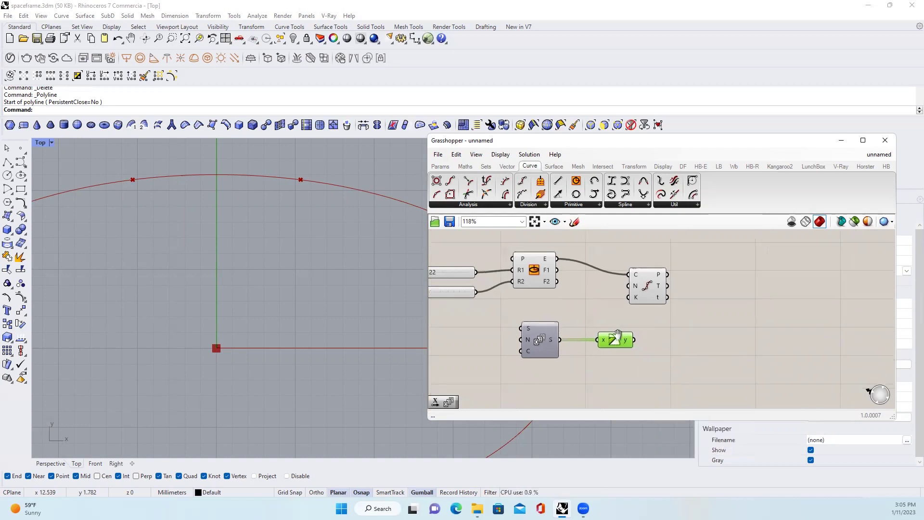
pyautogui.moveTo(643, 344); pyautogui.dragTo(613, 339, button='right')
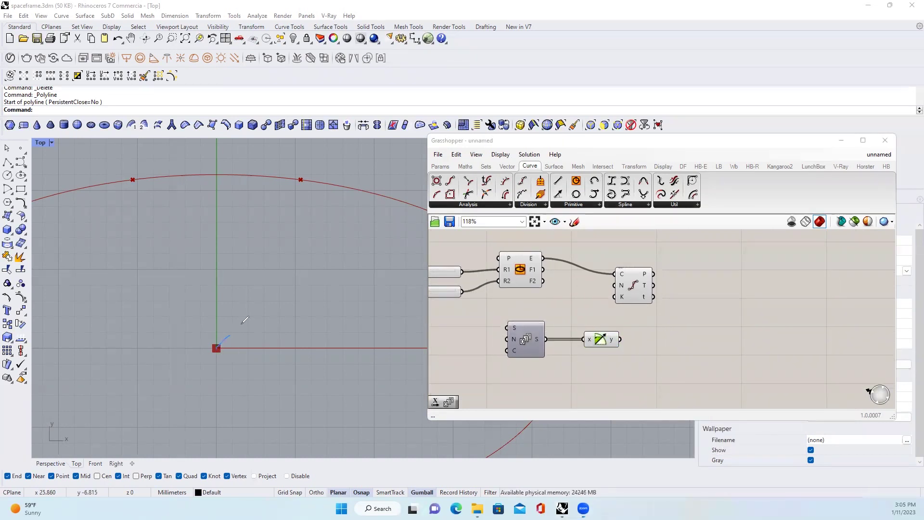
# Sketch a freehand wave as an illustration, then reposition the Sine component.
pyautogui.moveTo(278, 322)
pyautogui.mouseDown()
pyautogui.moveTo(305, 357)
pyautogui.moveTo(378, 322)
pyautogui.moveTo(417, 347)
pyautogui.mouseUp()
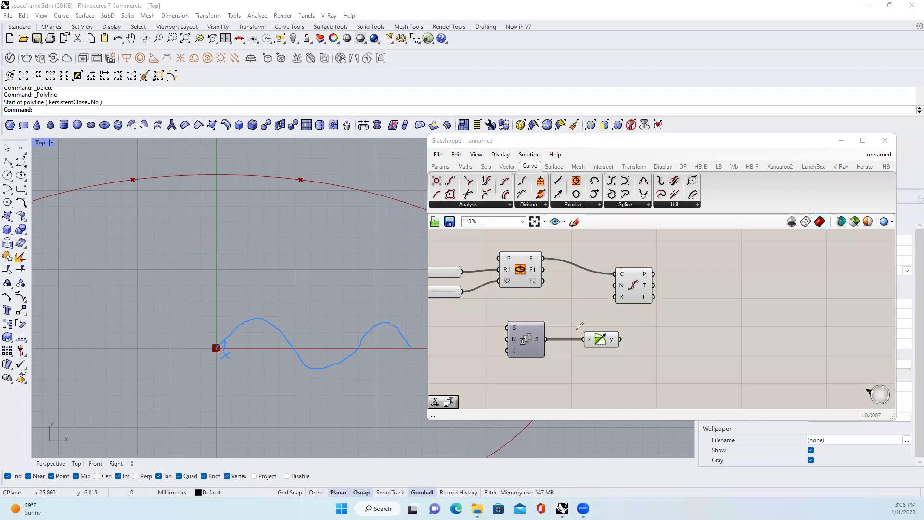
pyautogui.click(605, 339)
pyautogui.moveTo(629, 326); pyautogui.dragTo(648, 312)
pyautogui.click(662, 315)
pyautogui.moveTo(596, 329); pyautogui.dragTo(640, 303)
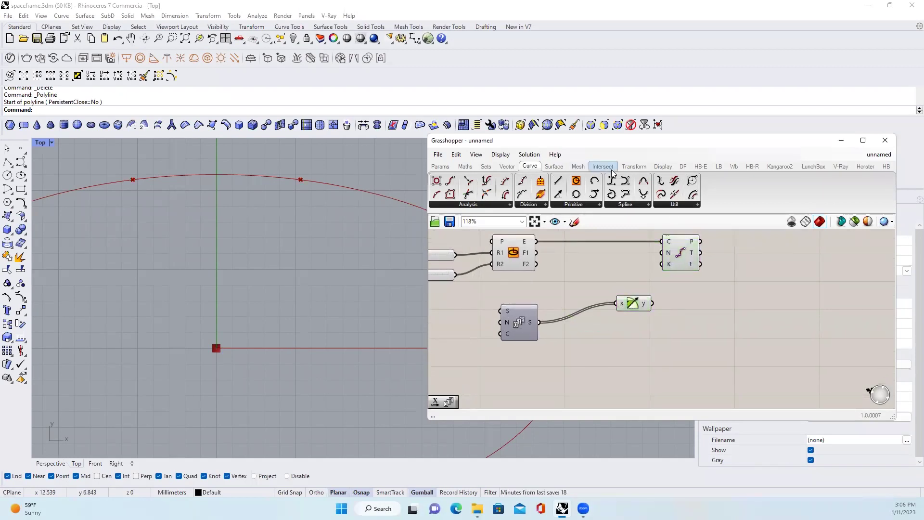
# Add Construct Point with Series as X and the sine values as Y.
pyautogui.click(507, 166)
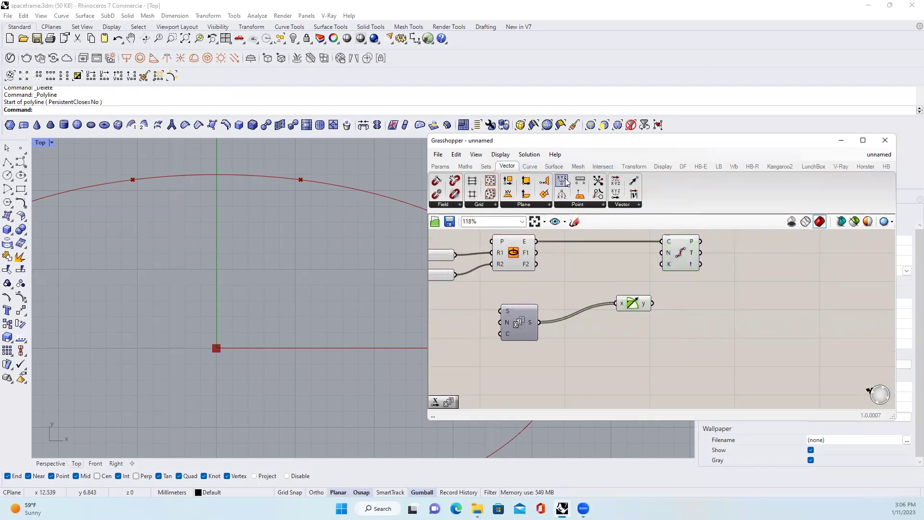
pyautogui.moveTo(565, 181); pyautogui.dragTo(682, 354)
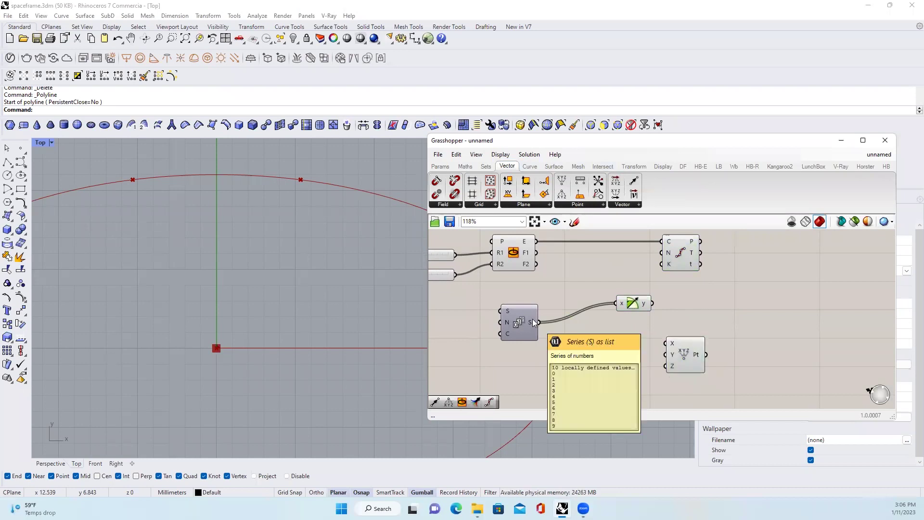
pyautogui.moveTo(536, 322); pyautogui.dragTo(707, 345)
pyautogui.click(677, 347)
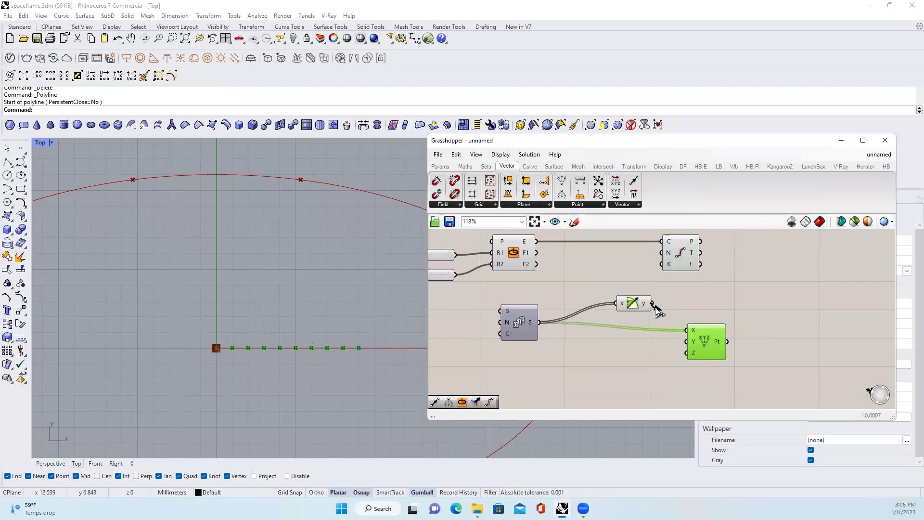
pyautogui.moveTo(672, 328); pyautogui.dragTo(686, 342)
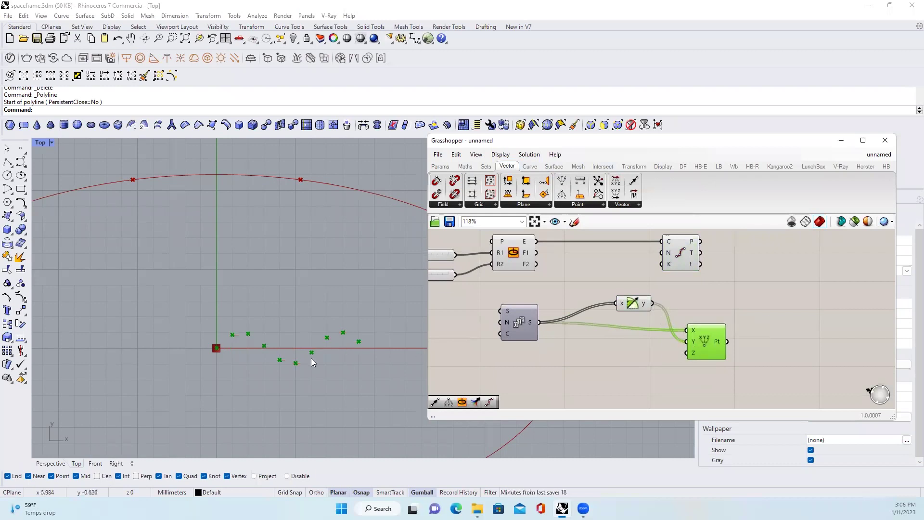
pyautogui.click(217, 290)
pyautogui.hotkey('alt', 'Tab')
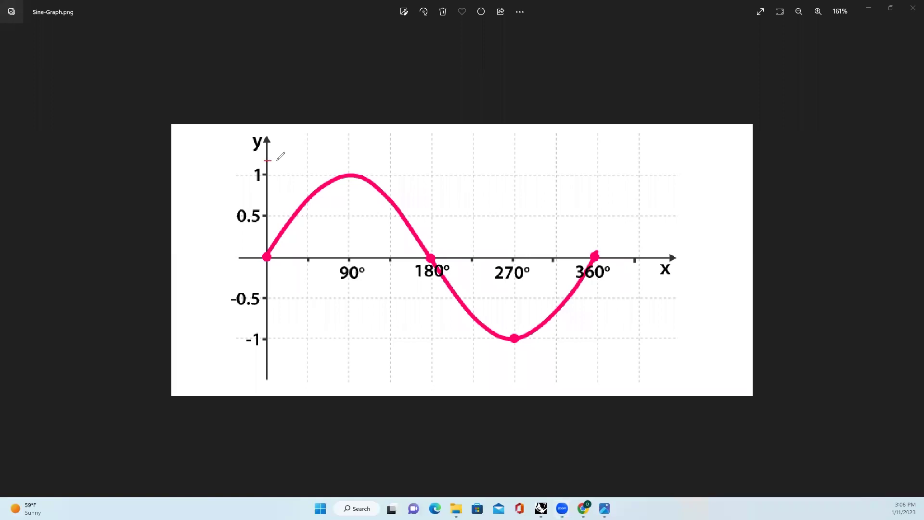
# Draw a line across the 0–360° sine period and label it 2π.
pyautogui.moveTo(269, 161)
pyautogui.mouseDown()
pyautogui.moveTo(609, 160)
pyautogui.moveTo(597, 177)
pyautogui.moveTo(595, 253)
pyautogui.mouseUp()
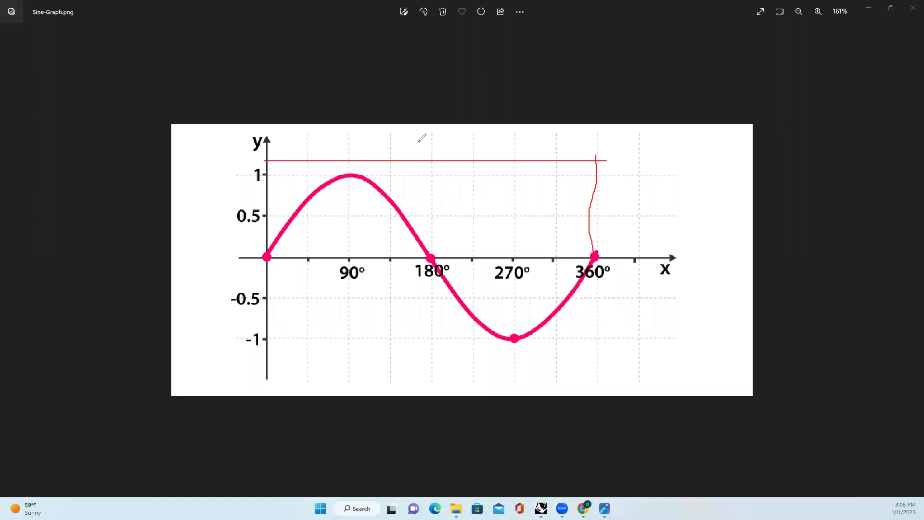
pyautogui.moveTo(416, 143)
pyautogui.mouseDown()
pyautogui.moveTo(445, 135)
pyautogui.moveTo(435, 151)
pyautogui.moveTo(443, 150)
pyautogui.mouseUp()
# Add a Pi component whose factor comes from a Number Slider set to 2.
pyautogui.hotkey('alt', 'Tab')
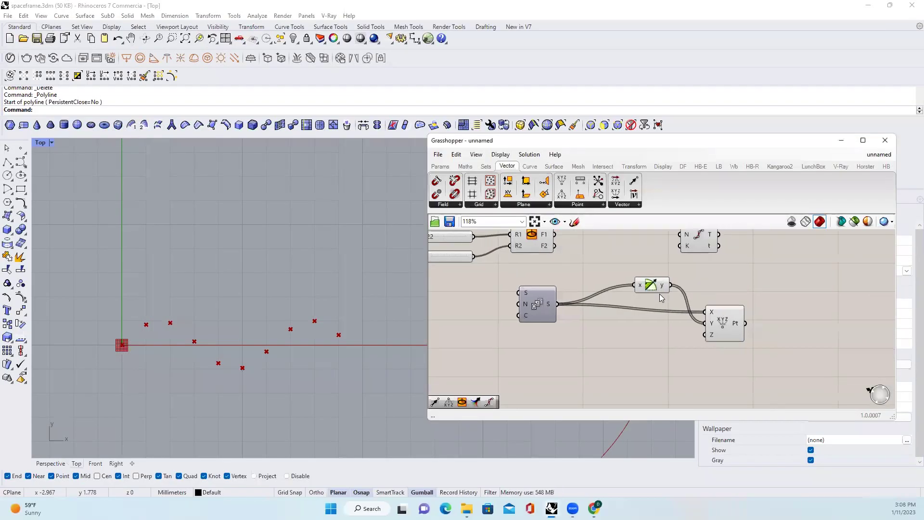
pyautogui.moveTo(647, 330); pyautogui.dragTo(612, 335, button='right')
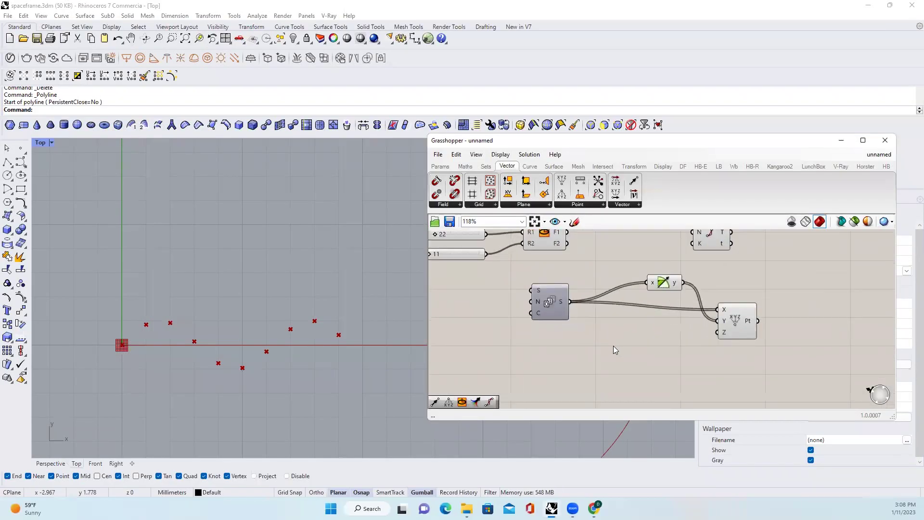
pyautogui.doubleClick(613, 336)
pyautogui.write('pi')
pyautogui.press('Return')
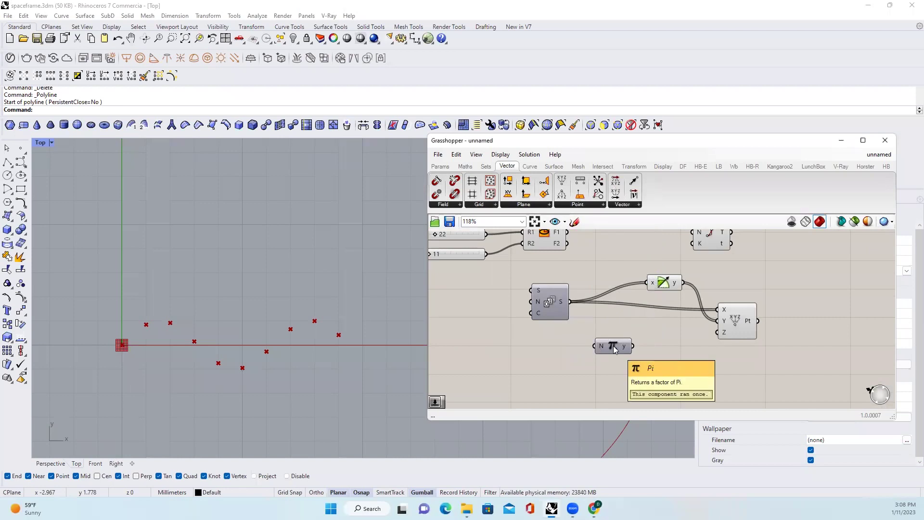
pyautogui.moveTo(612, 346); pyautogui.dragTo(631, 323)
pyautogui.doubleClick(533, 327)
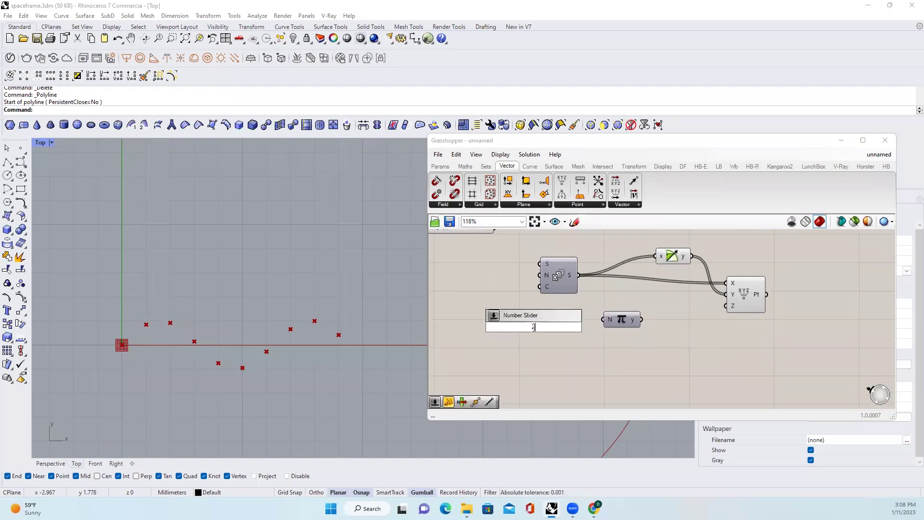
pyautogui.write('2')
pyautogui.press('Return')
pyautogui.moveTo(577, 326); pyautogui.dragTo(604, 320)
# Show Pi's output in a Panel reading 2.0 * Pi.
pyautogui.click(441, 167)
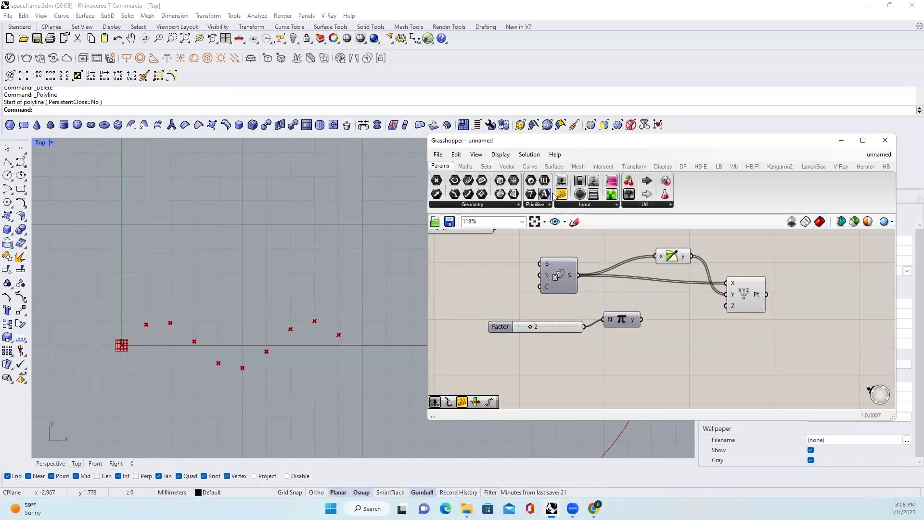
pyautogui.moveTo(561, 195)
pyautogui.mouseDown()
pyautogui.moveTo(682, 345)
pyautogui.moveTo(726, 359)
pyautogui.mouseUp()
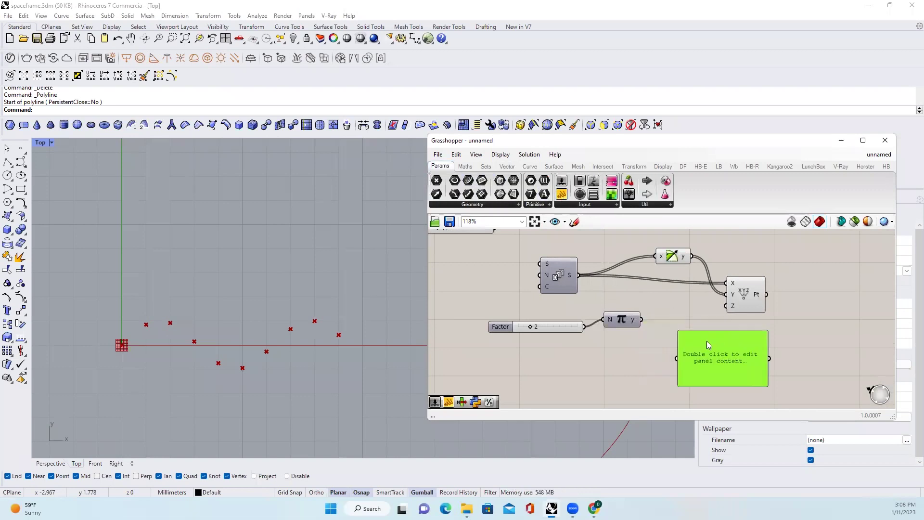
pyautogui.moveTo(641, 320)
pyautogui.mouseDown()
pyautogui.moveTo(681, 359)
pyautogui.moveTo(748, 370)
pyautogui.mouseUp()
pyautogui.click(624, 313)
pyautogui.scroll(2, 623, 313)
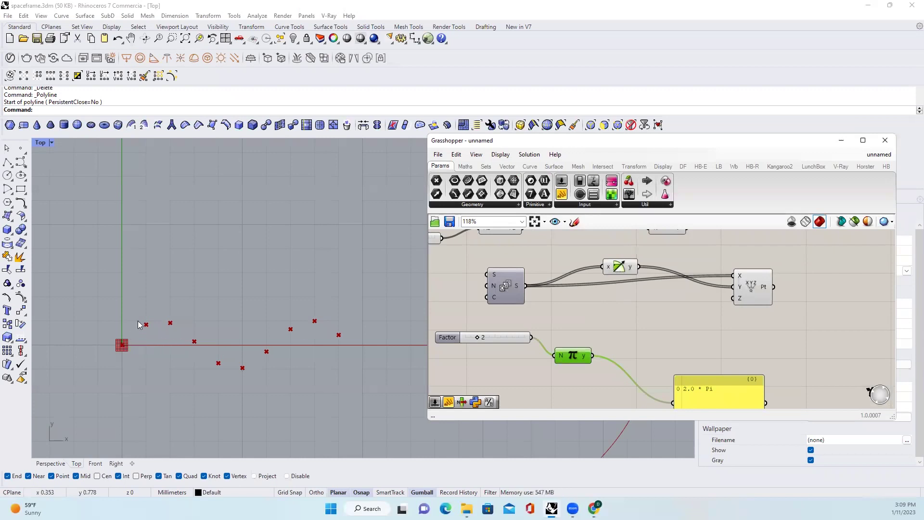
# Remap the Series from its Bounds into the Pi range and feed the sine function.
pyautogui.doubleClick(667, 309)
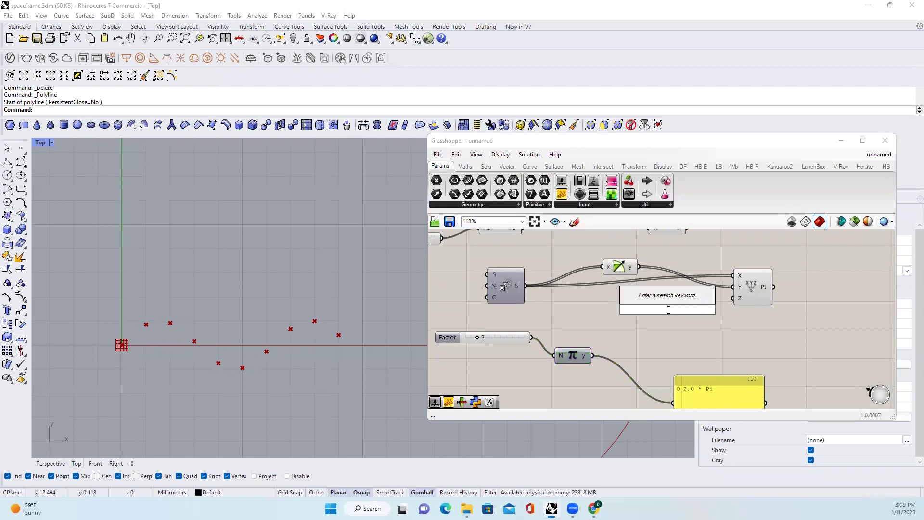
pyautogui.write('re')
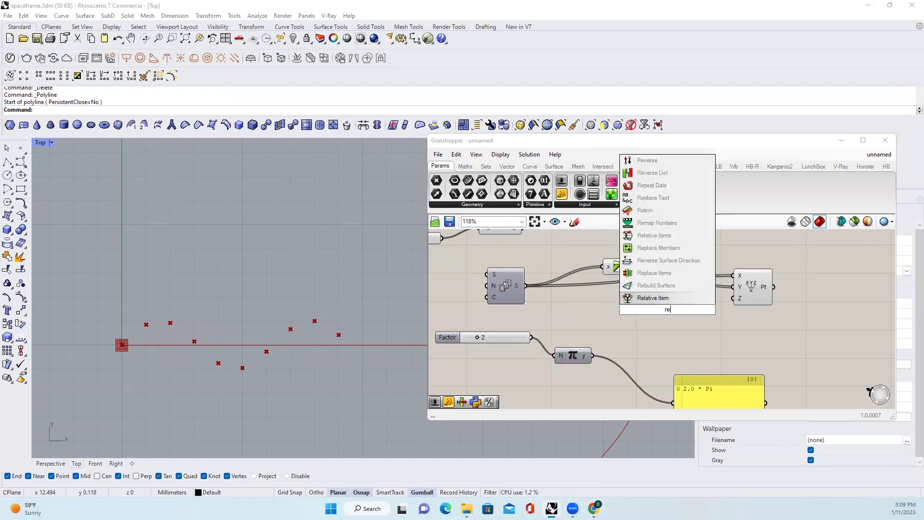
pyautogui.write('map')
pyautogui.press('Return')
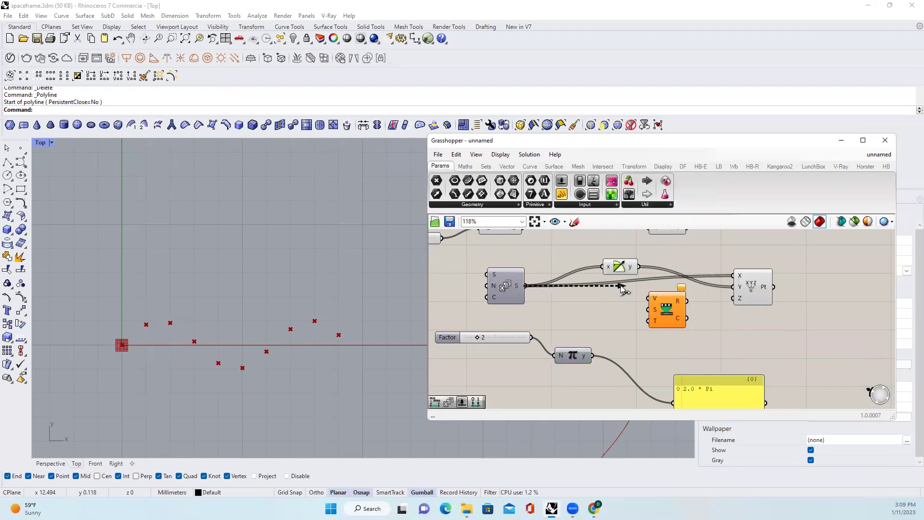
pyautogui.moveTo(526, 286); pyautogui.dragTo(650, 299)
pyautogui.click(466, 166)
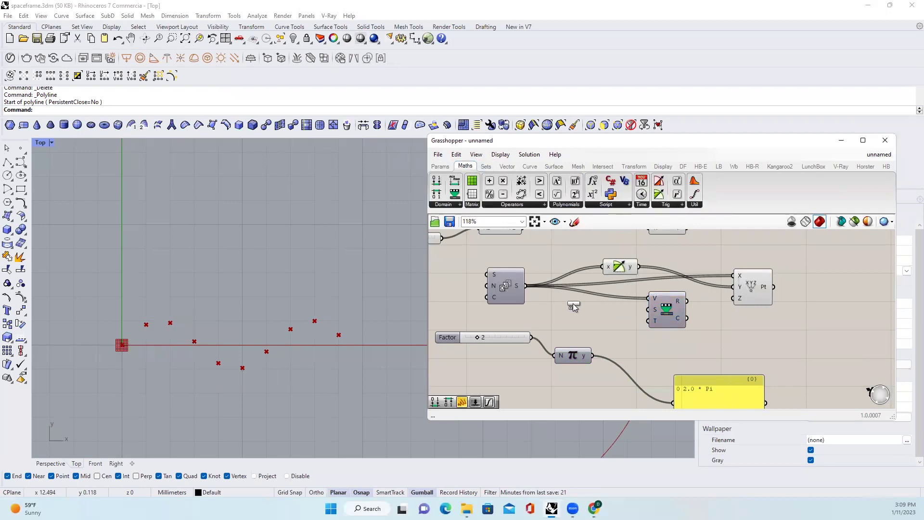
pyautogui.moveTo(436, 181); pyautogui.dragTo(570, 307)
pyautogui.moveTo(525, 285)
pyautogui.mouseDown()
pyautogui.moveTo(564, 318)
pyautogui.moveTo(649, 309)
pyautogui.mouseUp()
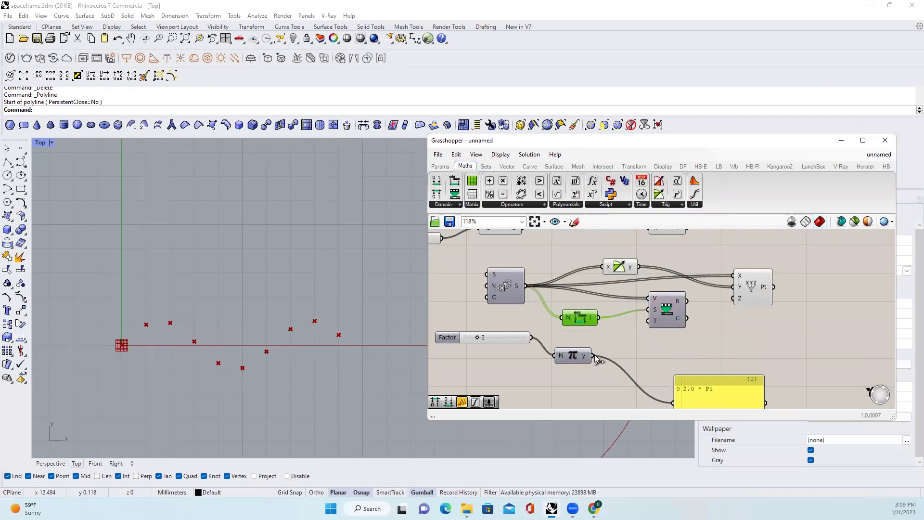
pyautogui.moveTo(593, 356); pyautogui.dragTo(650, 320)
pyautogui.moveTo(689, 312); pyautogui.dragTo(659, 315, button='right')
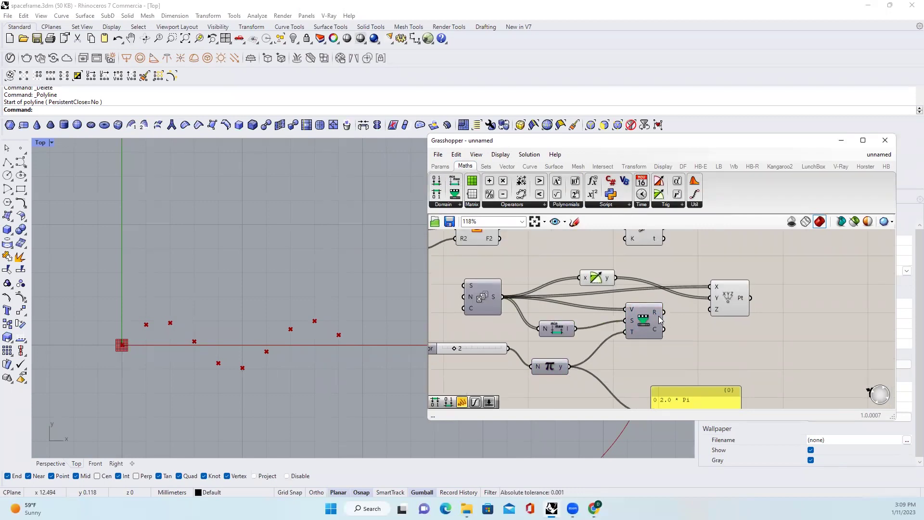
pyautogui.moveTo(662, 312); pyautogui.dragTo(579, 278)
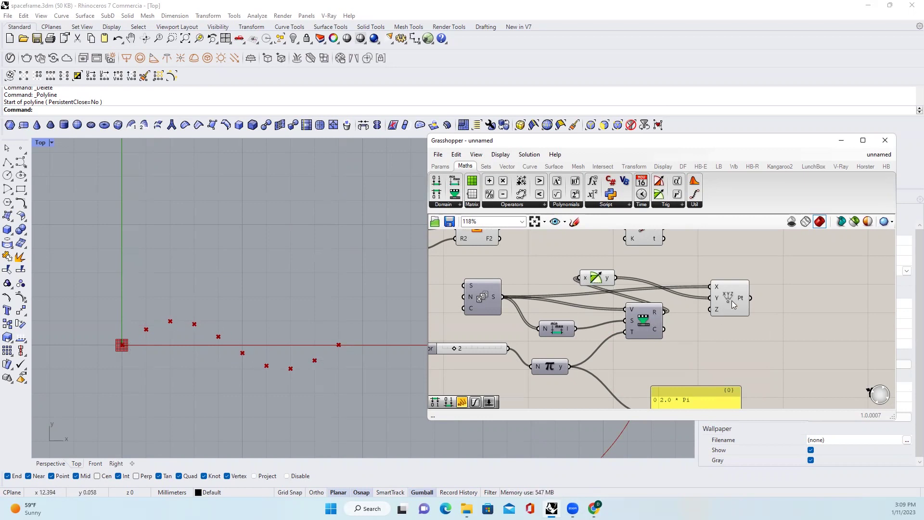
# Rearrange the wave-building components and group them with Ctrl+G.
pyautogui.moveTo(733, 304); pyautogui.dragTo(807, 282)
pyautogui.moveTo(597, 278); pyautogui.dragTo(722, 313)
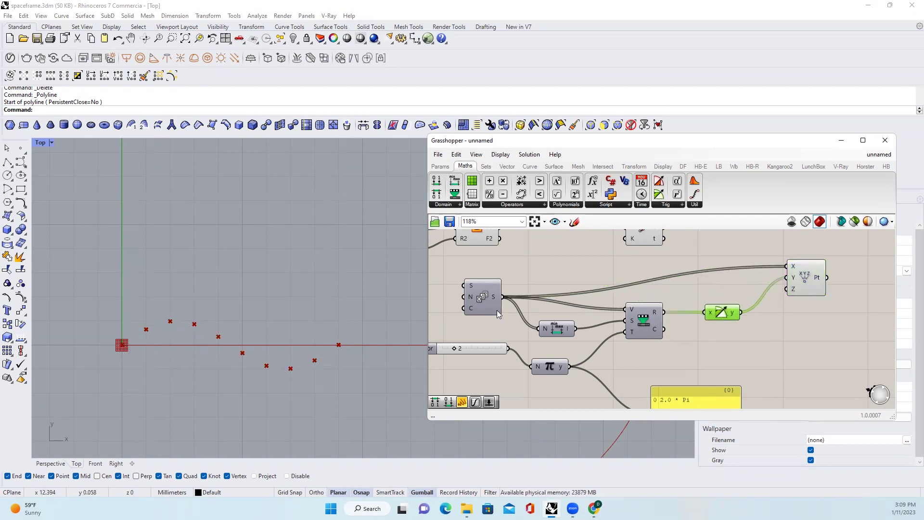
pyautogui.scroll(-5, 502, 307)
pyautogui.moveTo(711, 382); pyautogui.dragTo(500, 285)
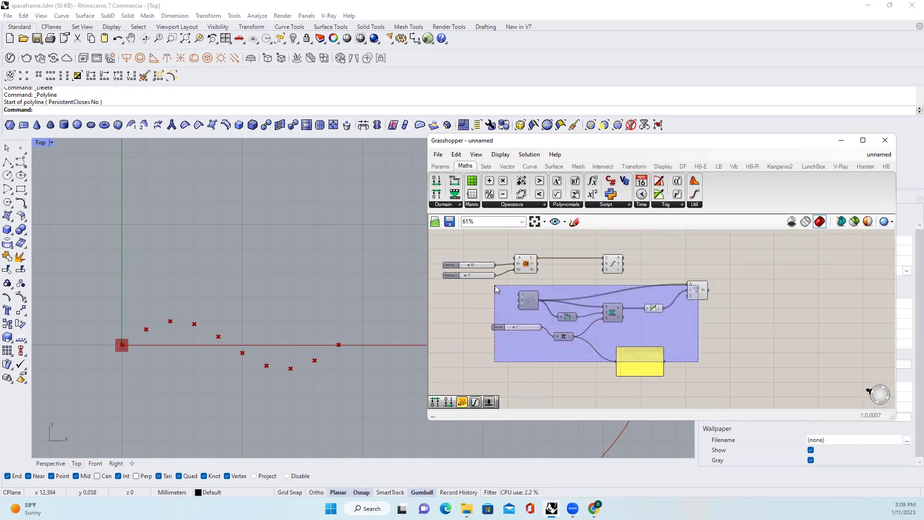
pyautogui.scroll(-3, 666, 310)
pyautogui.moveTo(649, 310); pyautogui.dragTo(599, 375)
pyautogui.hotkey('ctrl', 'g')
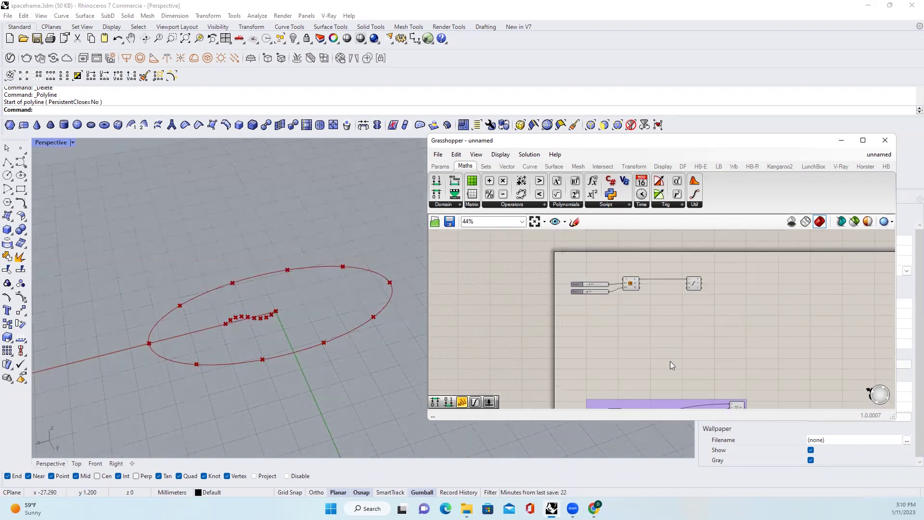
pyautogui.moveTo(669, 358); pyautogui.dragTo(679, 303)
pyautogui.moveTo(681, 347); pyautogui.dragTo(682, 289)
pyautogui.scroll(2, 645, 269)
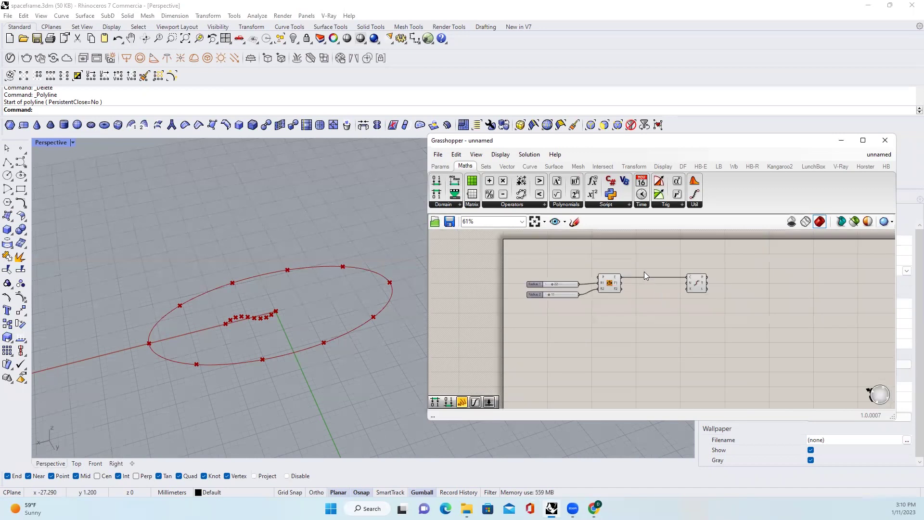
pyautogui.scroll(2, 644, 269)
pyautogui.scroll(1, 699, 286)
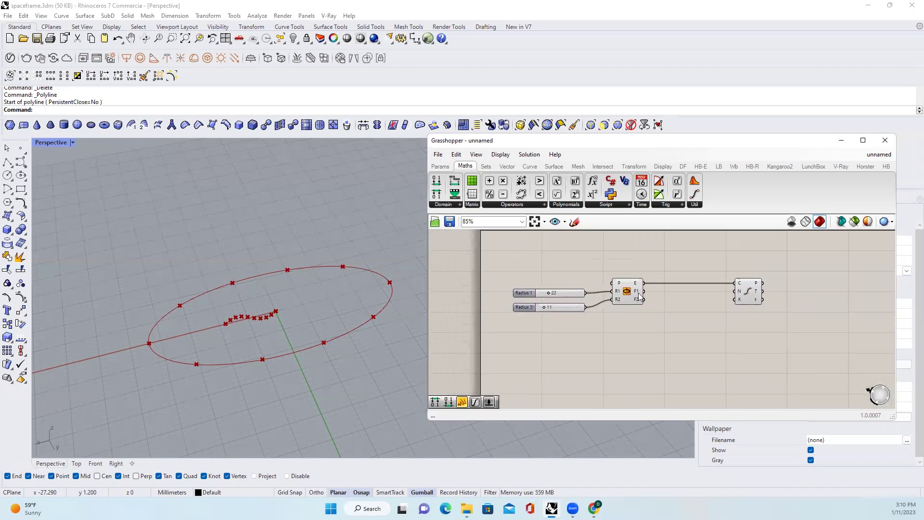
# Set the Divide Curve count with a Count slider of 100.
pyautogui.click(750, 292)
pyautogui.scroll(2, 721, 290)
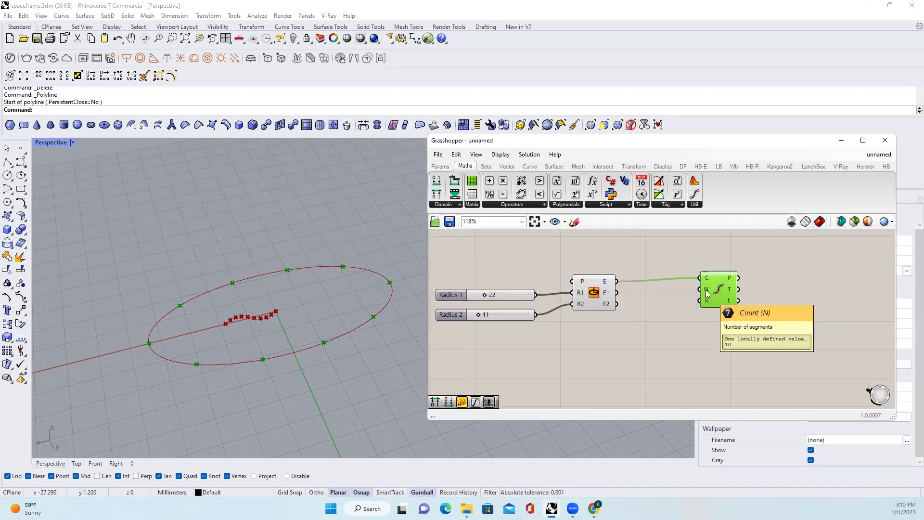
pyautogui.click(592, 337)
pyautogui.doubleClick(570, 337)
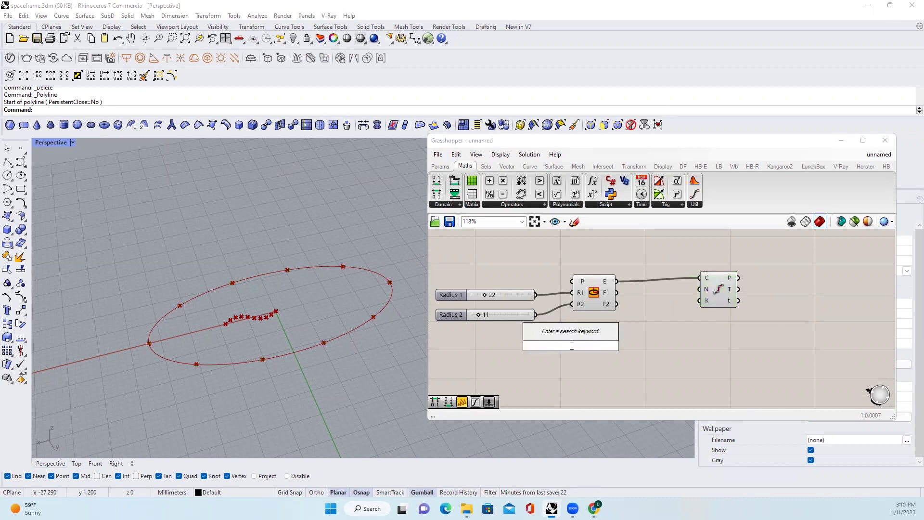
pyautogui.write('100')
pyautogui.press('Return')
pyautogui.moveTo(599, 346); pyautogui.dragTo(699, 291)
pyautogui.moveTo(795, 325); pyautogui.dragTo(703, 329)
pyautogui.scroll(-3, 629, 291)
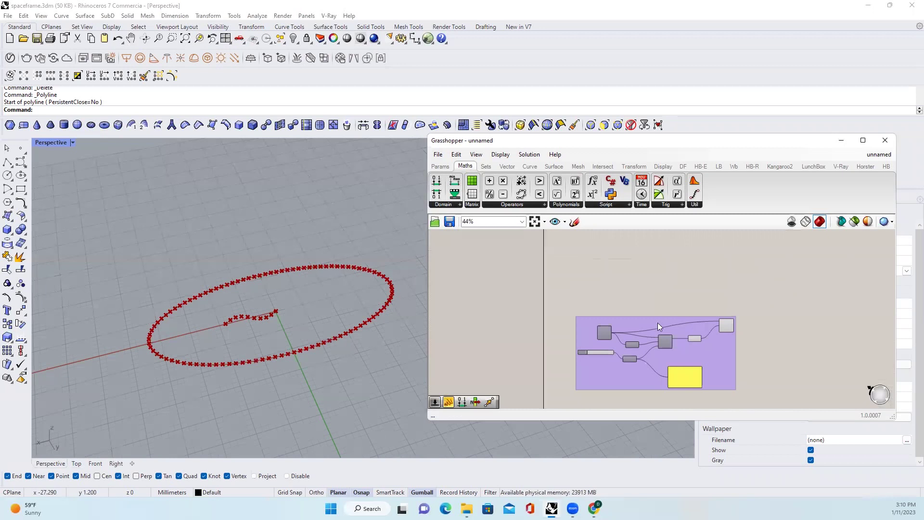
pyautogui.moveTo(661, 306)
pyautogui.mouseDown()
pyautogui.moveTo(661, 337)
pyautogui.moveTo(685, 377)
pyautogui.mouseUp()
pyautogui.scroll(3, 684, 293)
# Deconstruct the division points and wire their X and Y into a new Construct Point.
pyautogui.click(681, 278)
pyautogui.moveTo(693, 285); pyautogui.dragTo(711, 283, button='right')
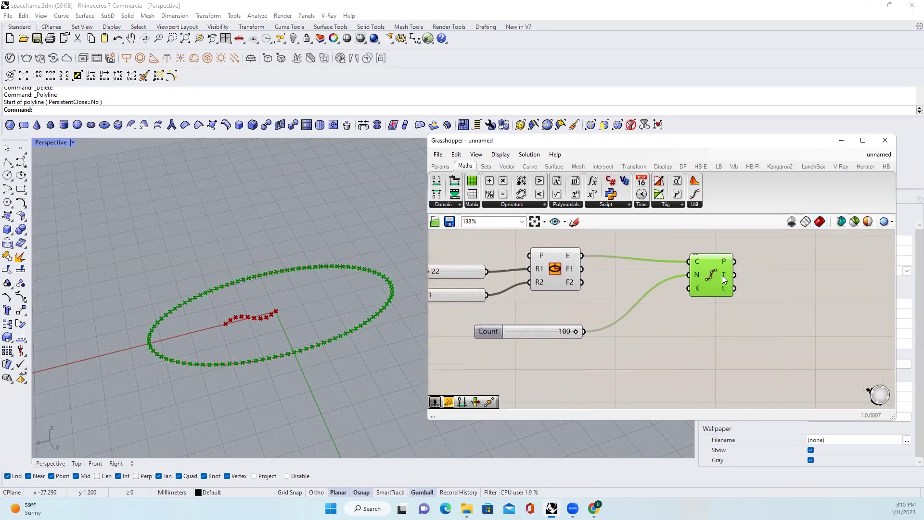
pyautogui.scroll(1, 711, 283)
pyautogui.click(507, 166)
pyautogui.scroll(-1, 650, 303)
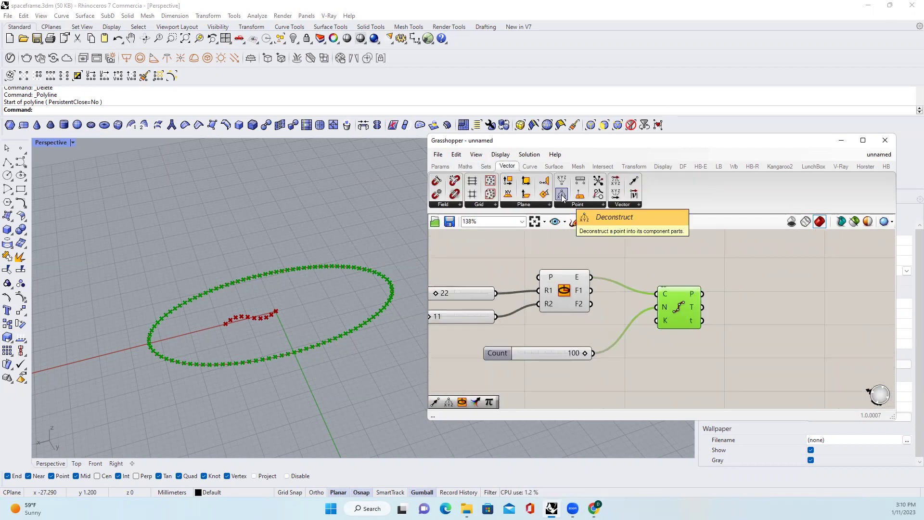
pyautogui.moveTo(563, 197); pyautogui.dragTo(802, 328)
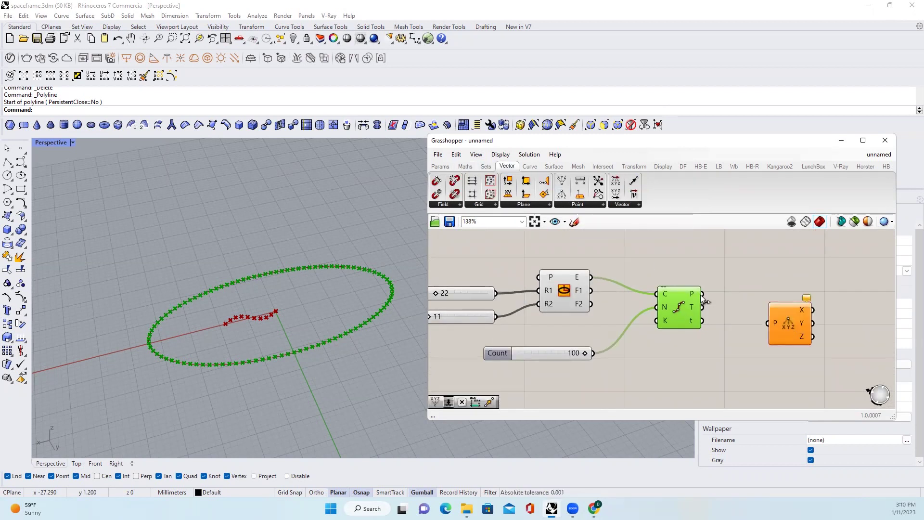
pyautogui.moveTo(702, 294)
pyautogui.mouseDown()
pyautogui.moveTo(767, 323)
pyautogui.moveTo(776, 312)
pyautogui.mouseUp()
pyautogui.click(830, 347)
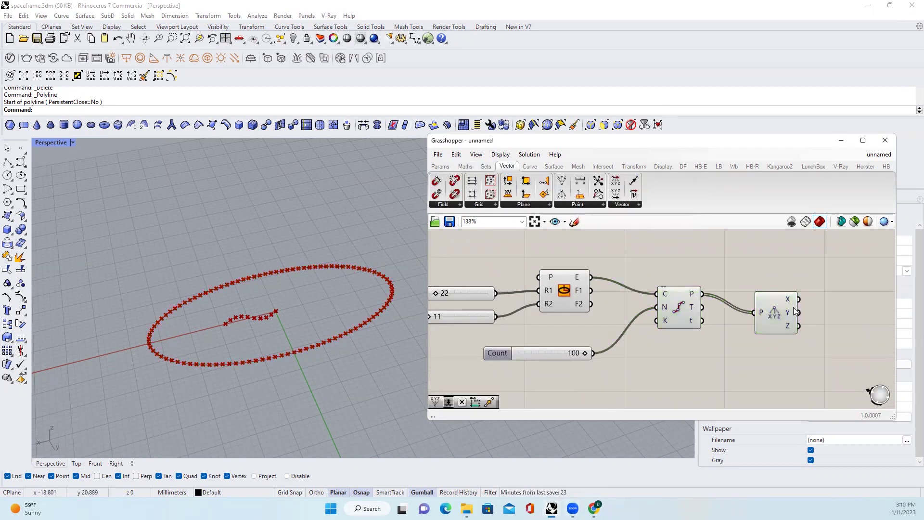
pyautogui.moveTo(793, 326); pyautogui.dragTo(756, 327, button='right')
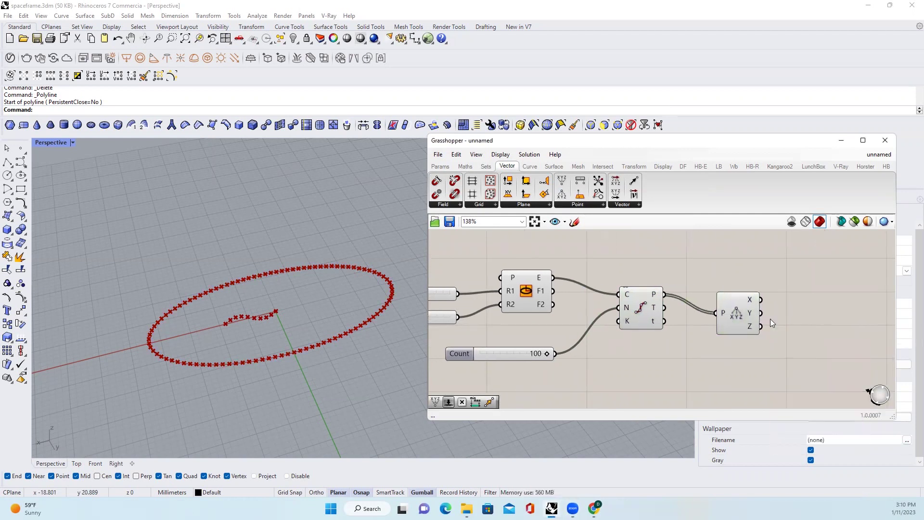
pyautogui.moveTo(758, 300); pyautogui.dragTo(830, 314)
pyautogui.moveTo(763, 299)
pyautogui.mouseDown()
pyautogui.moveTo(817, 303)
pyautogui.moveTo(816, 317)
pyautogui.mouseUp()
pyautogui.moveTo(763, 325); pyautogui.dragTo(816, 330)
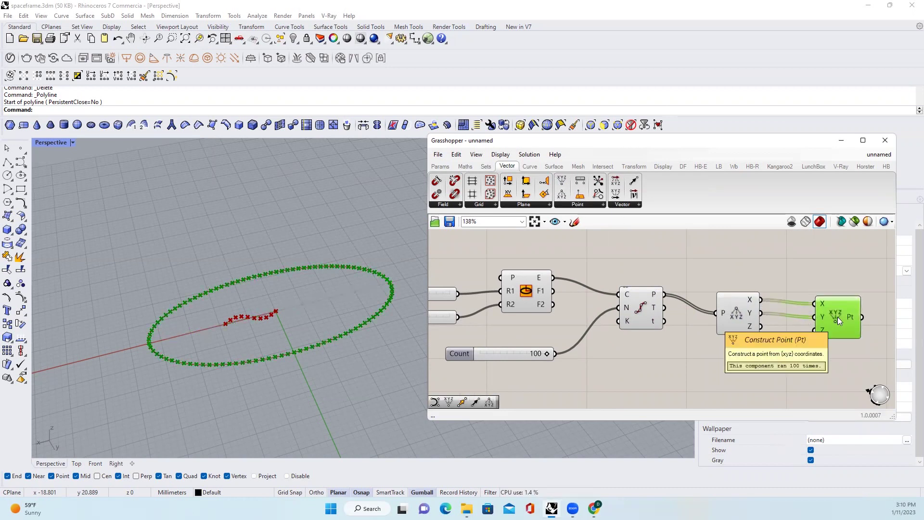
pyautogui.click(673, 347)
pyautogui.scroll(-3, 673, 323)
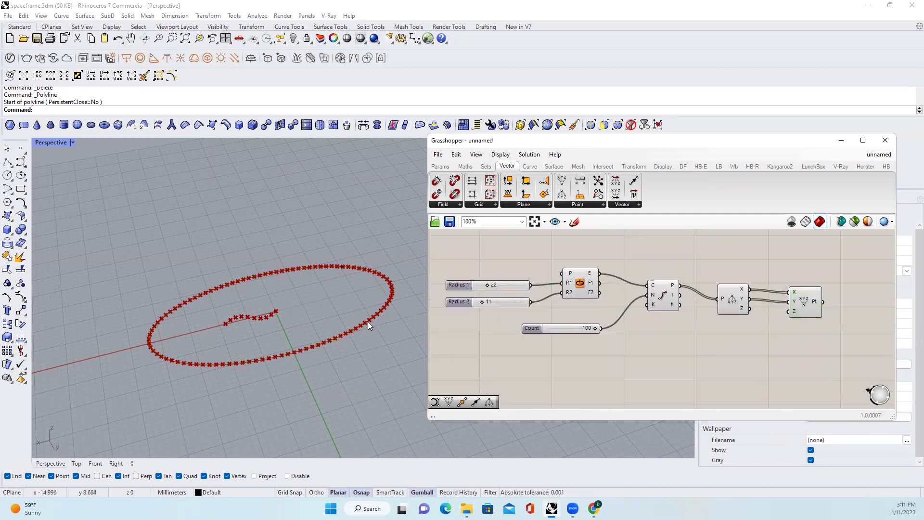
# Add a Series component whose count comes from the 100 Count slider.
pyautogui.click(259, 330)
pyautogui.scroll(1, 260, 330)
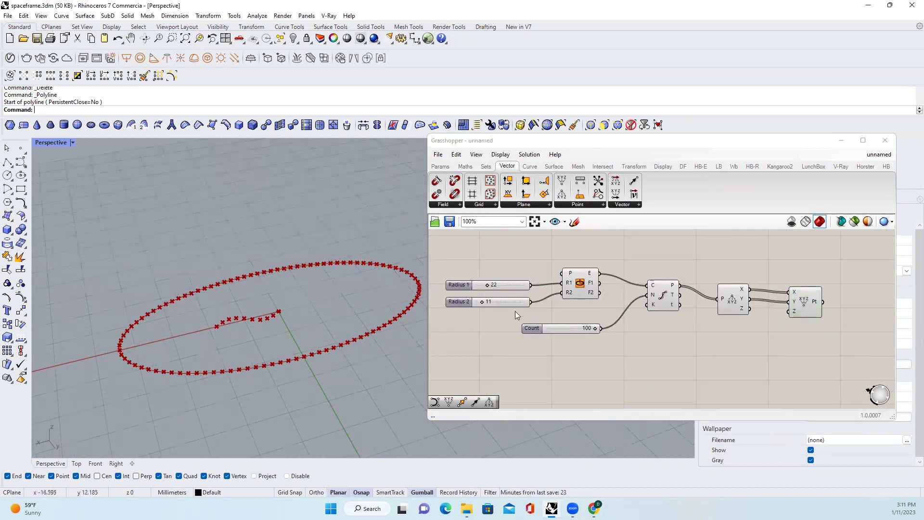
pyautogui.click(549, 328)
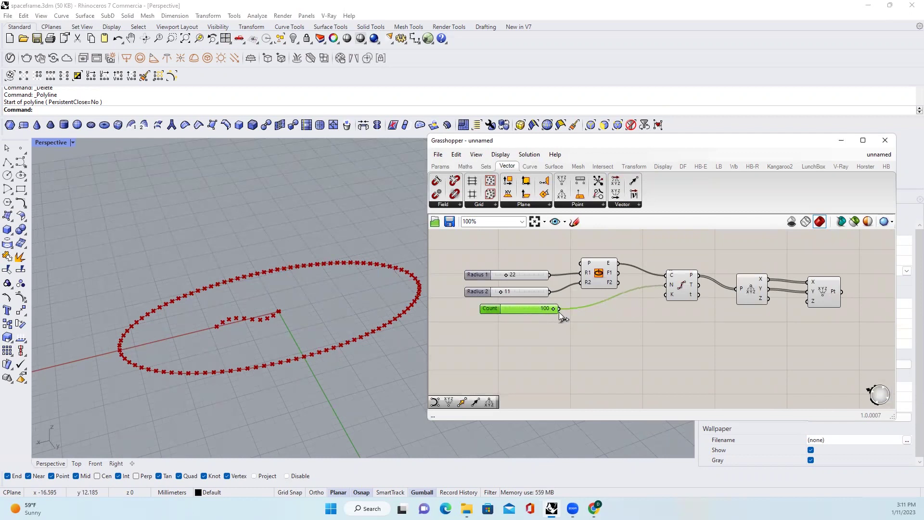
pyautogui.scroll(-3, 559, 312)
pyautogui.scroll(3, 569, 315)
pyautogui.click(612, 329)
pyautogui.click(570, 204)
pyautogui.click(611, 319)
pyautogui.scroll(2, 607, 332)
pyautogui.scroll(1, 619, 347)
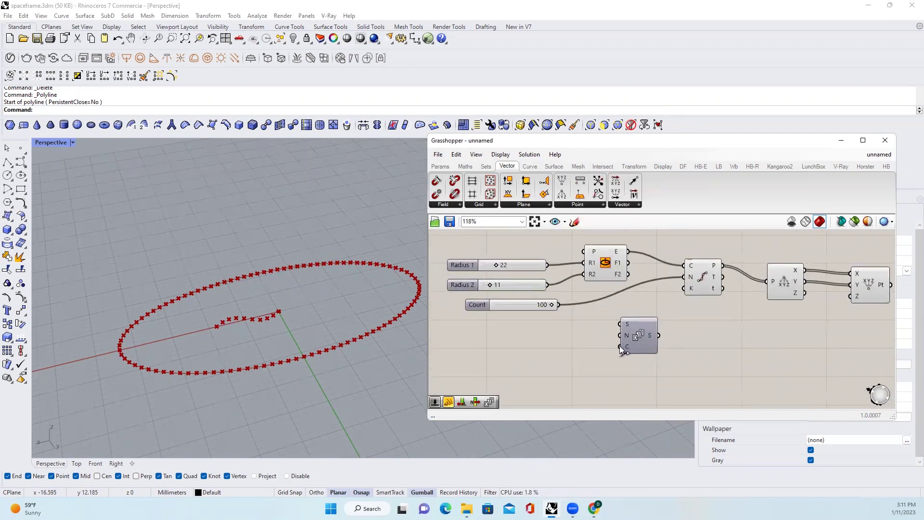
pyautogui.moveTo(556, 304); pyautogui.dragTo(627, 340)
# Pass the Series through a sine function and use its output as point Z.
pyautogui.doubleClick(699, 336)
pyautogui.write('y')
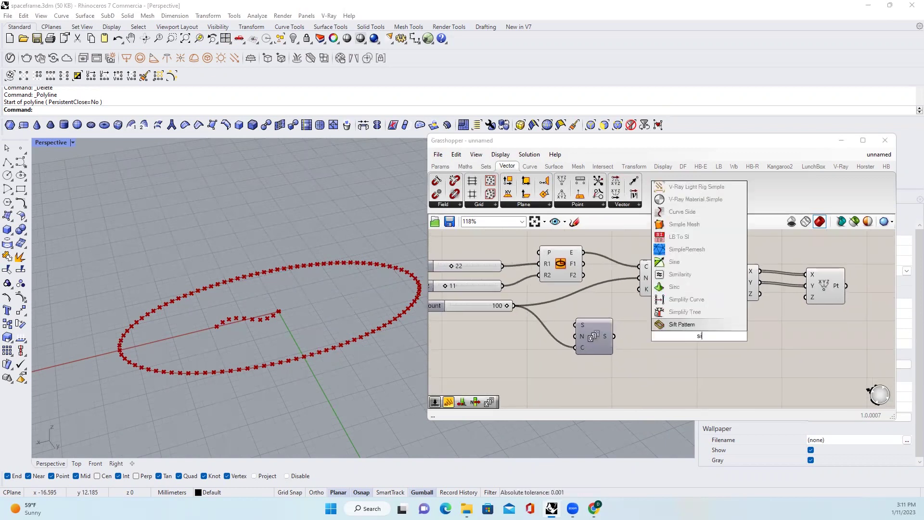
pyautogui.press('Return')
pyautogui.moveTo(680, 338); pyautogui.dragTo(614, 337)
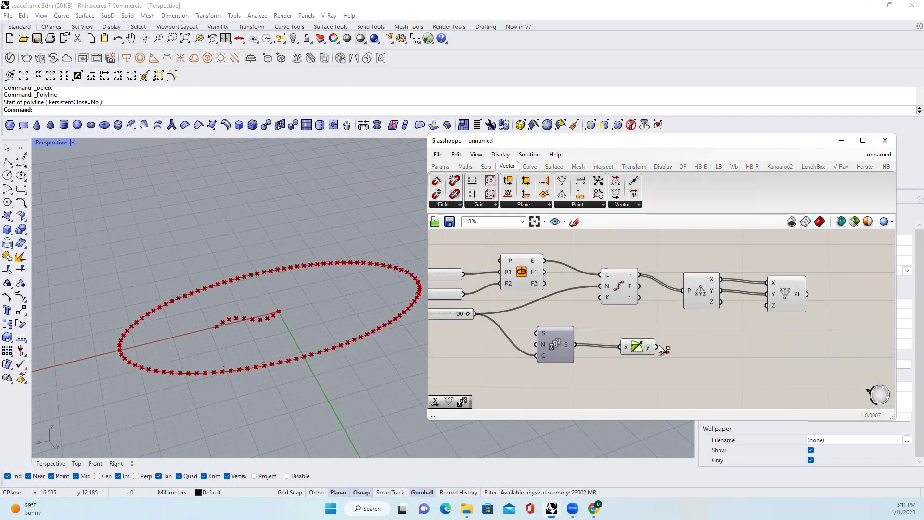
pyautogui.moveTo(680, 338); pyautogui.dragTo(771, 308)
pyautogui.moveTo(256, 329); pyautogui.dragTo(358, 313, button='right')
pyautogui.scroll(2, 359, 313)
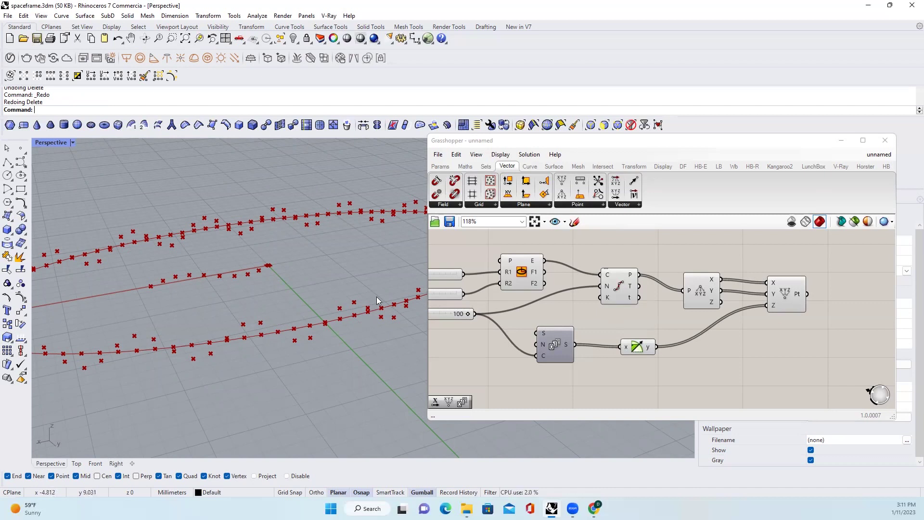
pyautogui.scroll(-3, 376, 297)
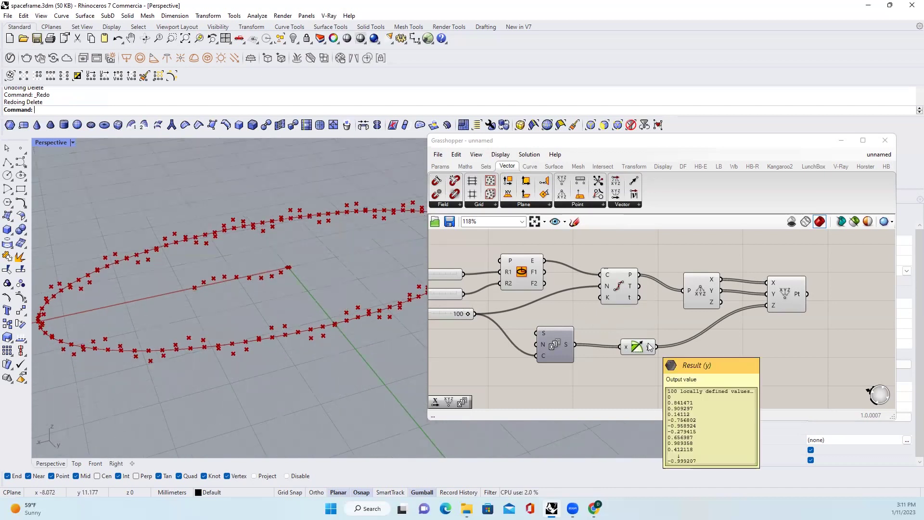
pyautogui.scroll(-2, 583, 295)
pyautogui.scroll(-2, 369, 284)
pyautogui.moveTo(368, 283); pyautogui.dragTo(358, 286, button='right')
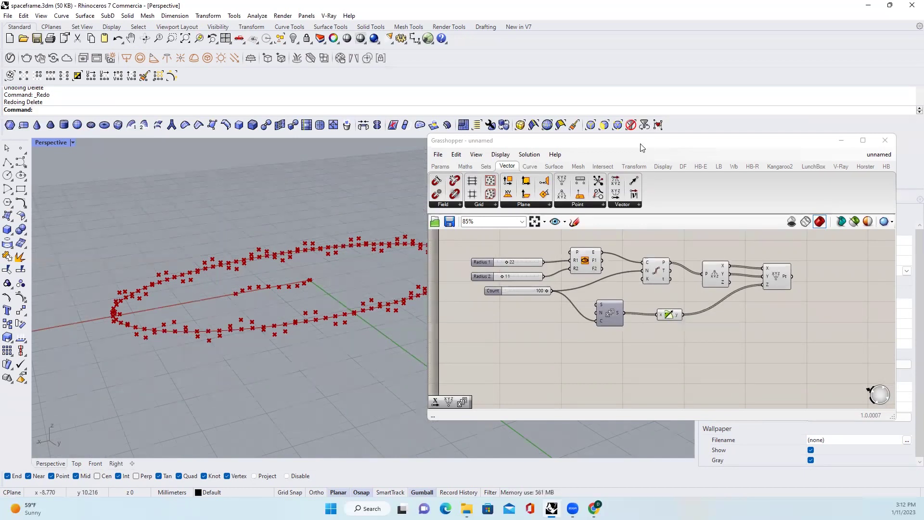
pyautogui.moveTo(639, 142); pyautogui.dragTo(747, 134)
pyautogui.scroll(2, 621, 317)
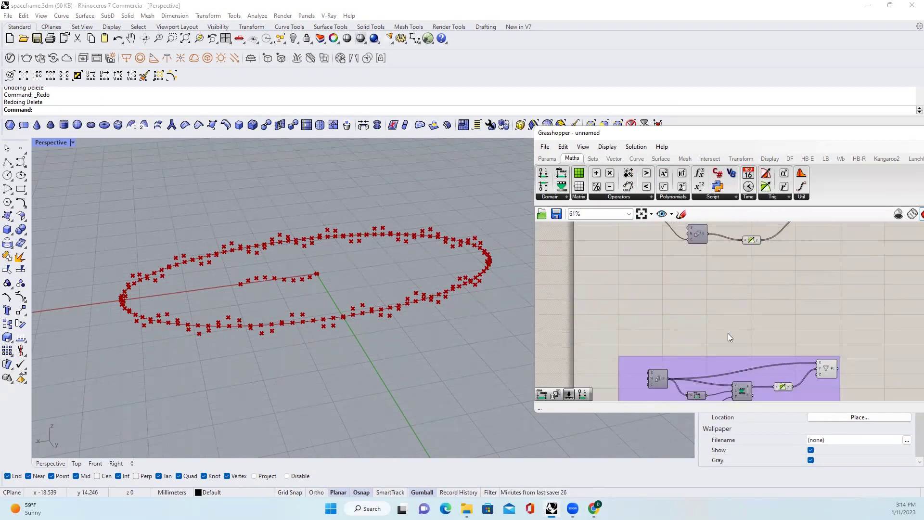
pyautogui.scroll(1, 729, 333)
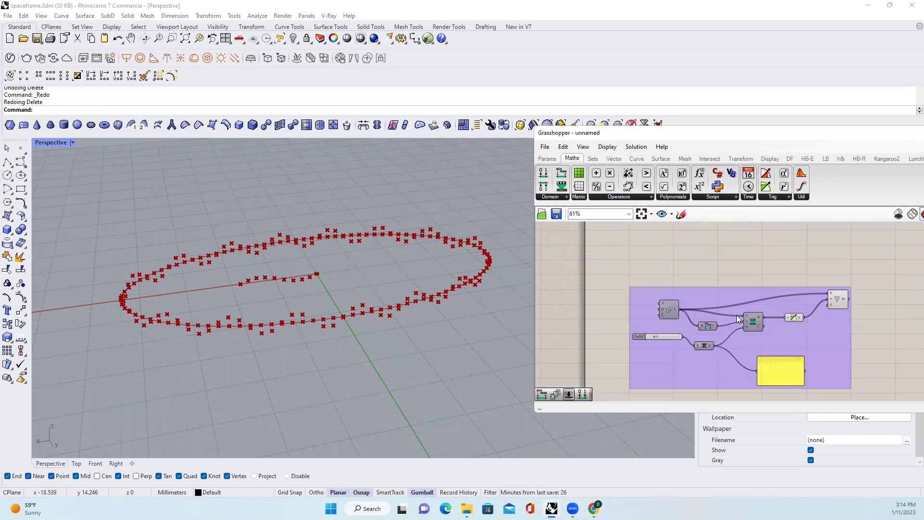
pyautogui.scroll(1, 738, 329)
pyautogui.scroll(1, 738, 329)
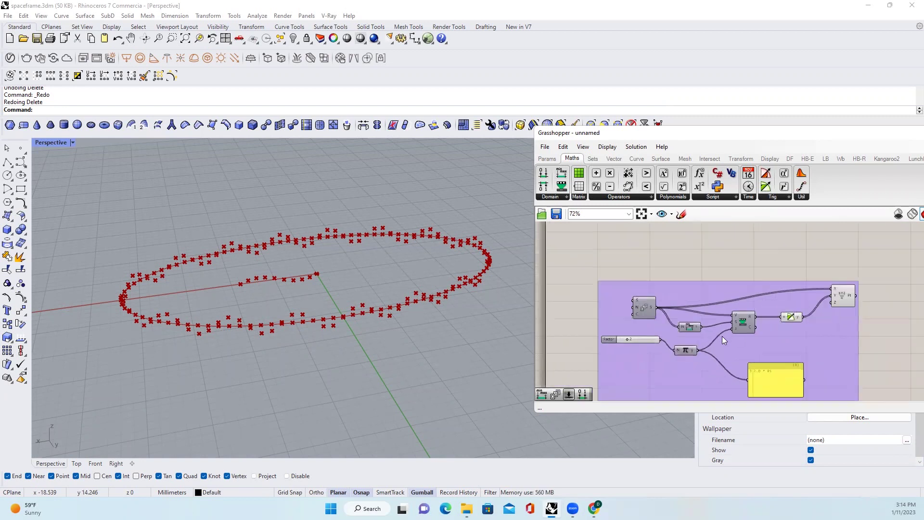
pyautogui.scroll(-2, 756, 318)
# Add Remap Numbers fed by the series and its Bounds.
pyautogui.moveTo(764, 274); pyautogui.dragTo(750, 327, button='right')
pyautogui.scroll(2, 750, 323)
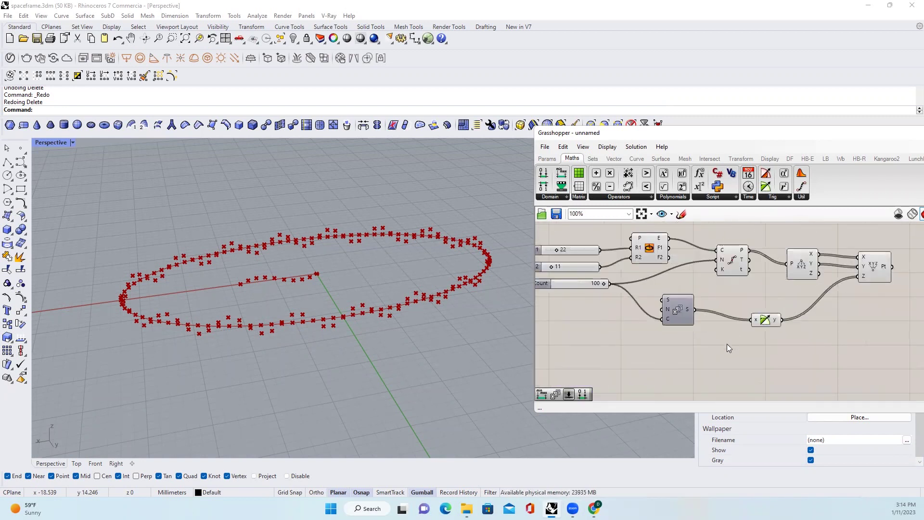
pyautogui.doubleClick(726, 343)
pyautogui.write('rema')
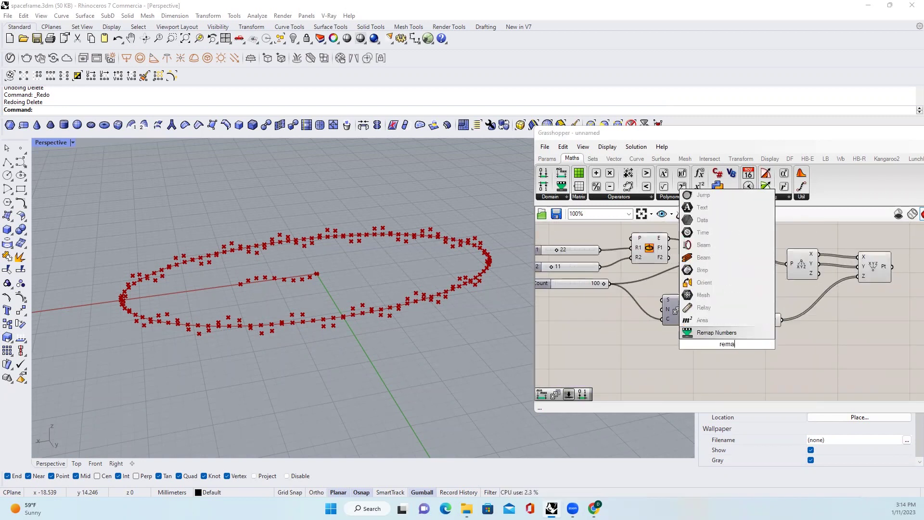
pyautogui.press('Return')
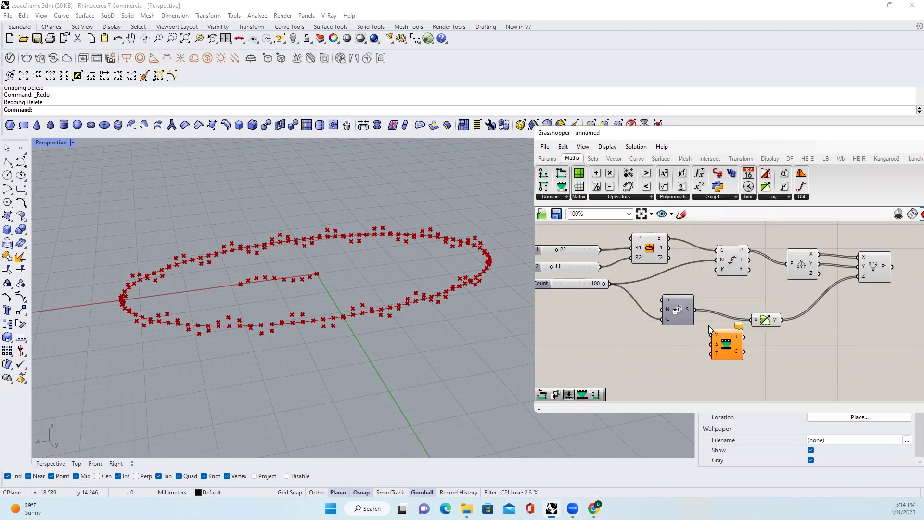
pyautogui.moveTo(694, 309)
pyautogui.mouseDown()
pyautogui.moveTo(715, 339)
pyautogui.moveTo(757, 348)
pyautogui.mouseUp()
pyautogui.moveTo(564, 178); pyautogui.dragTo(687, 347)
pyautogui.moveTo(695, 309); pyautogui.dragTo(676, 348)
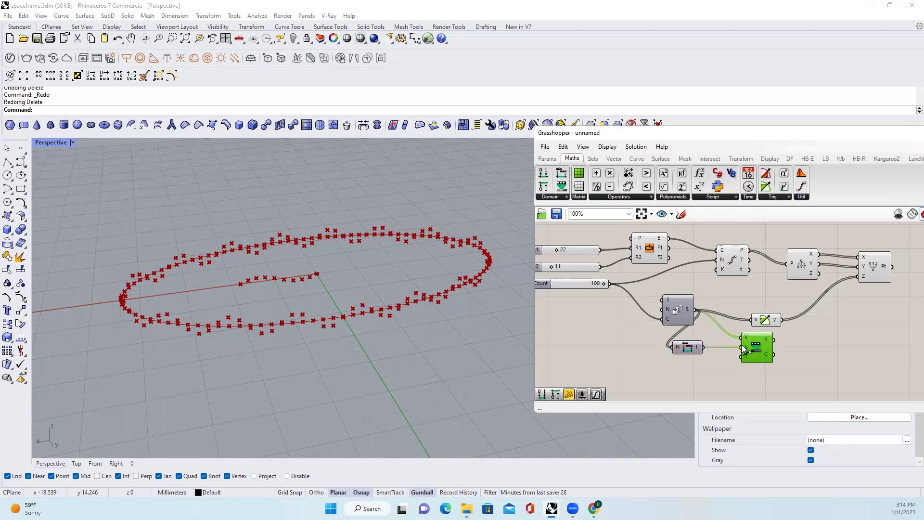
pyautogui.moveTo(754, 355); pyautogui.dragTo(809, 350)
pyautogui.scroll(1, 691, 365)
# Remap into Pi times a Factor slider of 8 and drive the sine with it.
pyautogui.doubleClick(690, 365)
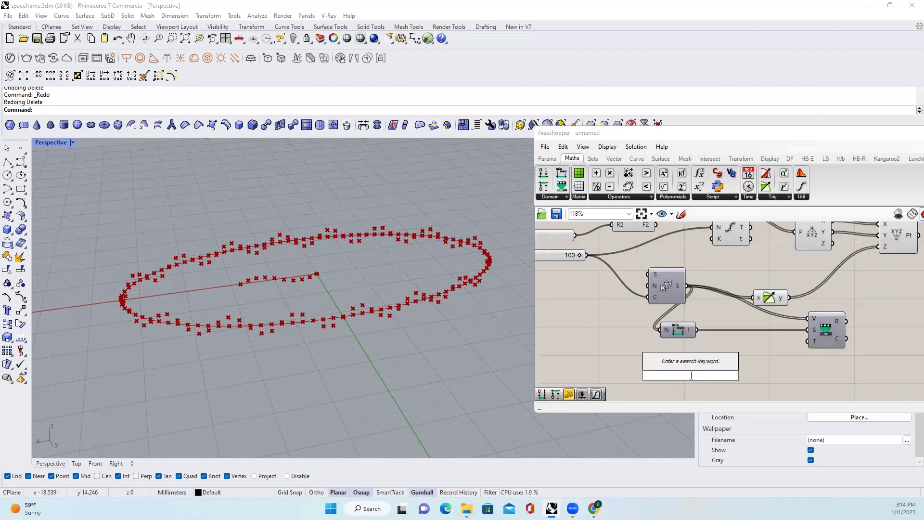
pyautogui.write('pi')
pyautogui.press('Return')
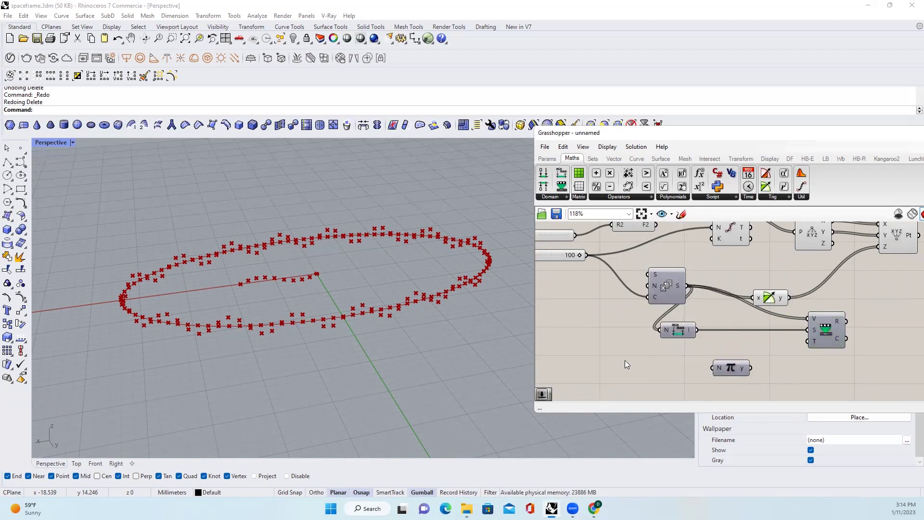
pyautogui.doubleClick(624, 360)
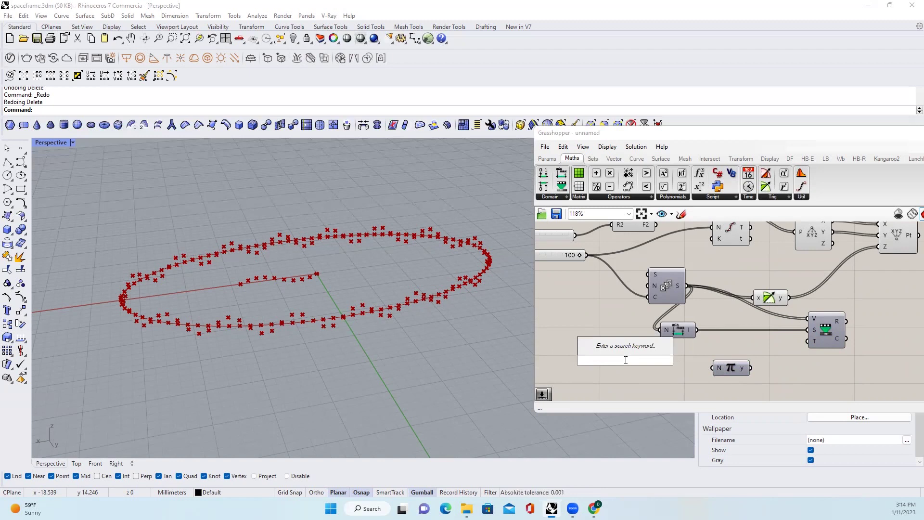
pyautogui.write('slider')
pyautogui.press('Return')
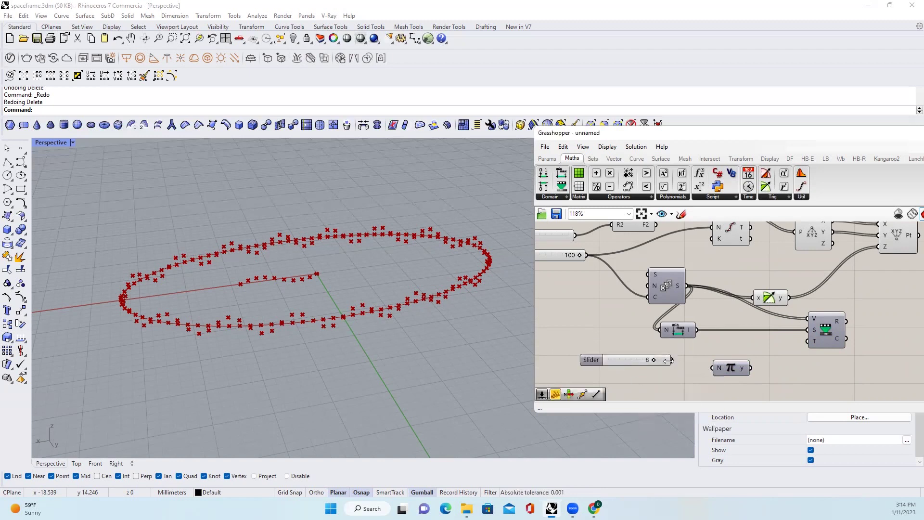
pyautogui.moveTo(730, 365); pyautogui.dragTo(712, 359, button='right')
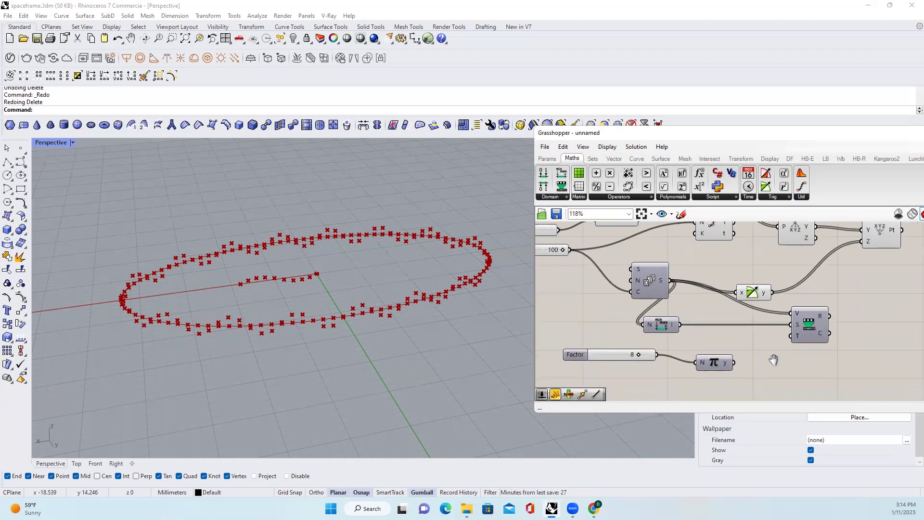
pyautogui.moveTo(788, 338); pyautogui.dragTo(729, 363)
pyautogui.moveTo(744, 346); pyautogui.dragTo(785, 323, button='right')
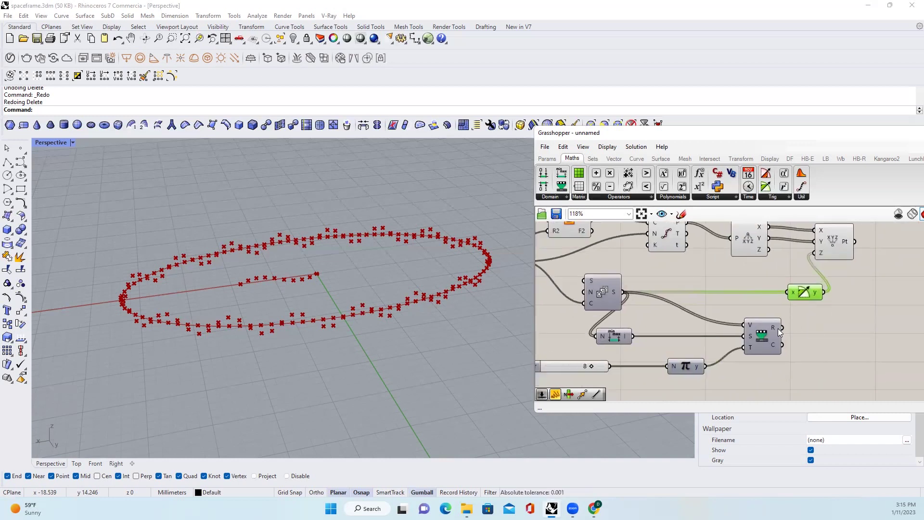
pyautogui.moveTo(783, 328); pyautogui.dragTo(794, 297)
# Preview the undulating points and briefly revisit the sine graph image.
pyautogui.moveTo(370, 265); pyautogui.dragTo(368, 291, button='right')
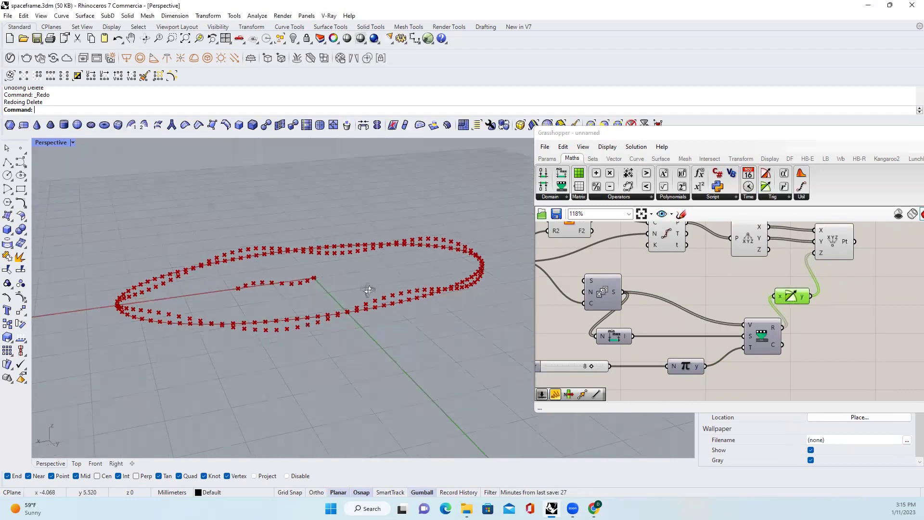
pyautogui.click(792, 296)
pyautogui.moveTo(765, 284); pyautogui.dragTo(702, 304, button='right')
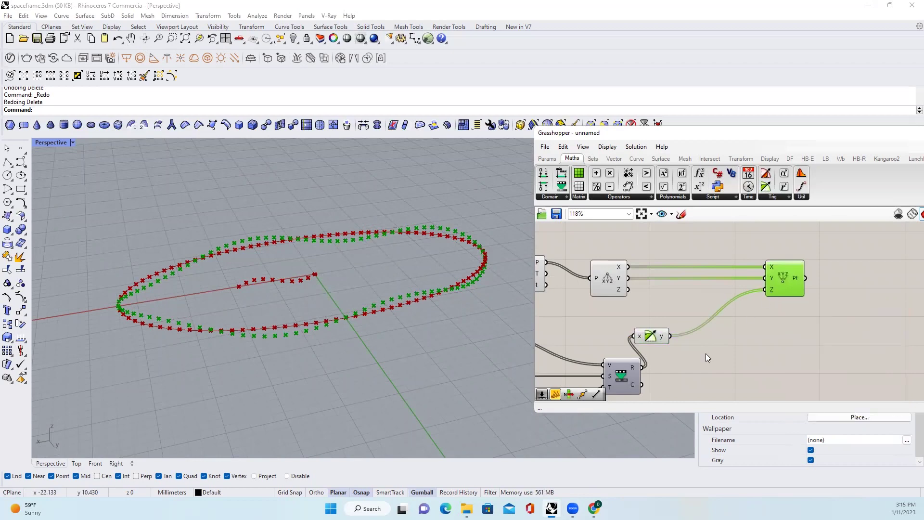
pyautogui.hotkey('alt', 'Tab')
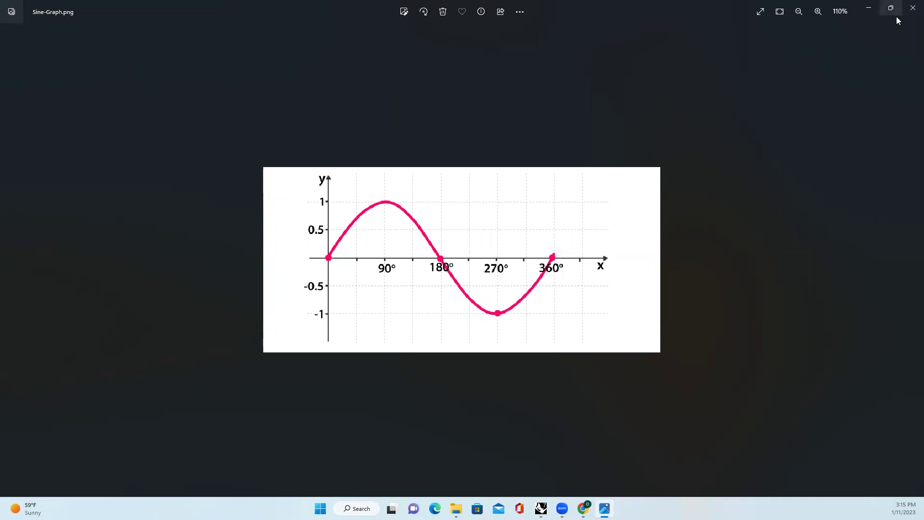
pyautogui.click(868, 9)
pyautogui.scroll(2, 436, 284)
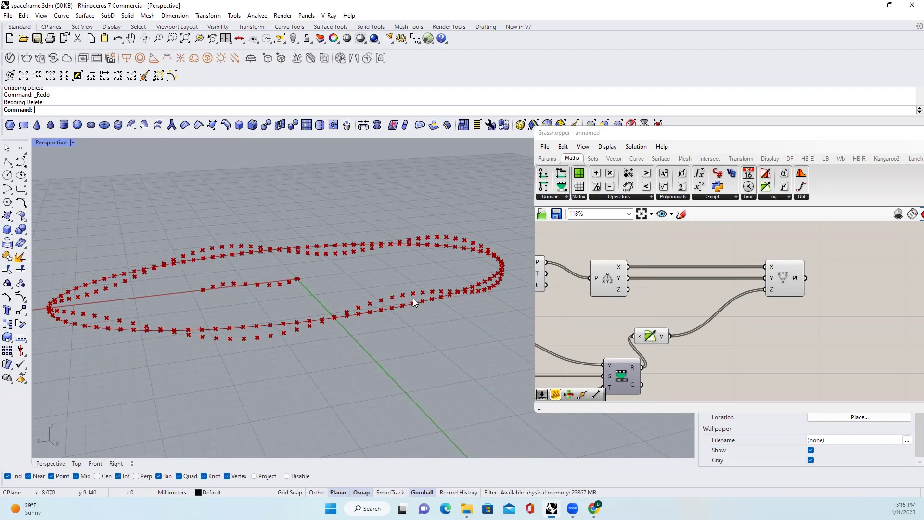
# Multiply the sine output by a 7.5 amplitude slider and send it to point Z.
pyautogui.doubleClick(758, 339)
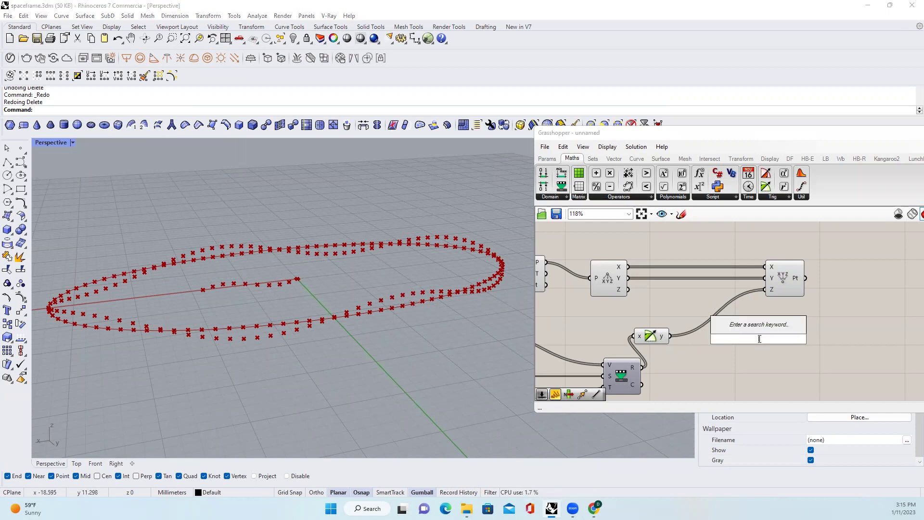
pyautogui.write('mu')
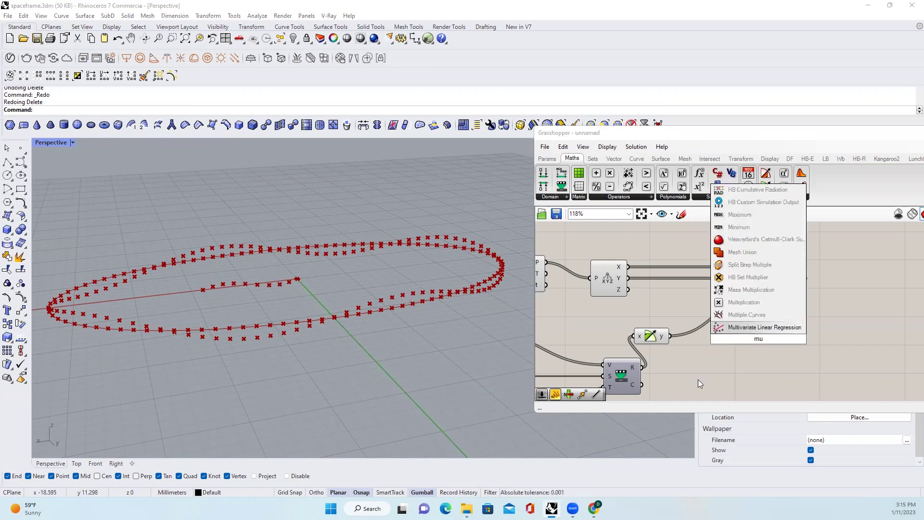
pyautogui.press('Return')
pyautogui.doubleClick(691, 351)
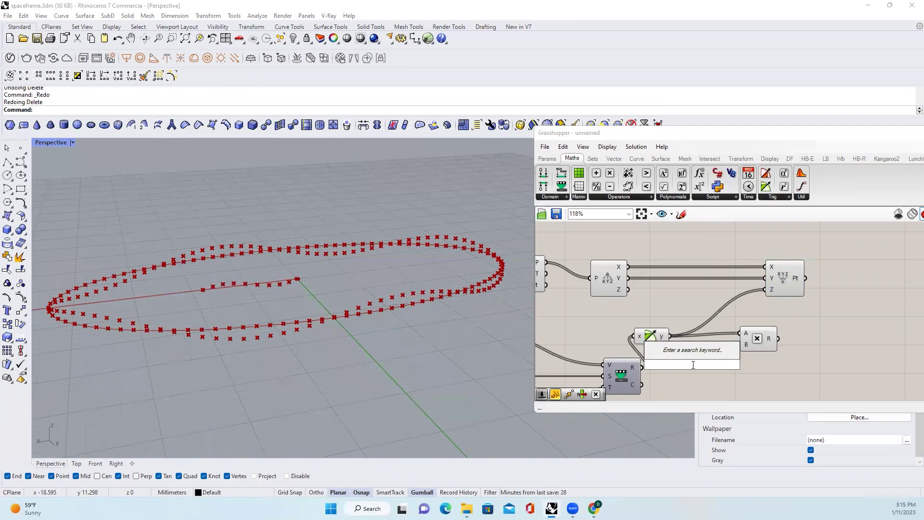
pyautogui.write('17.5')
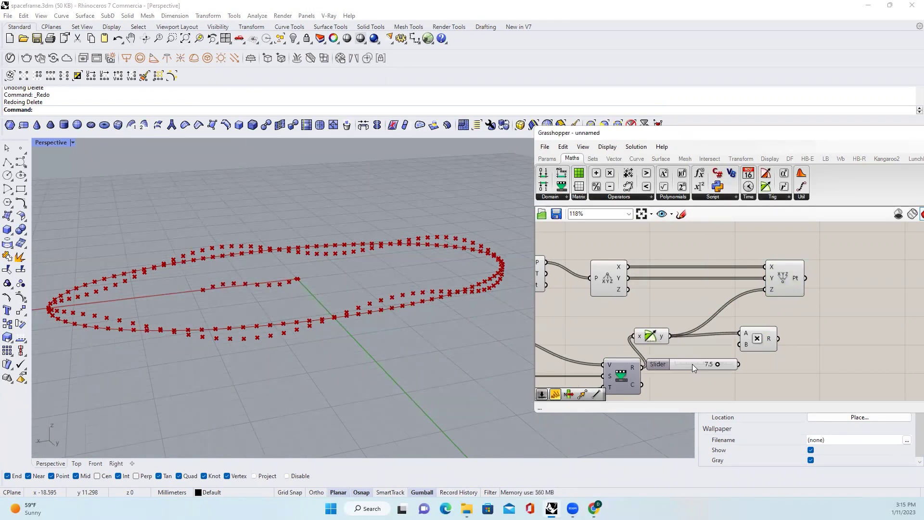
pyautogui.press('Return')
pyautogui.moveTo(740, 345); pyautogui.dragTo(739, 364)
pyautogui.moveTo(779, 338)
pyautogui.mouseDown()
pyautogui.moveTo(767, 290)
pyautogui.moveTo(839, 280)
pyautogui.mouseUp()
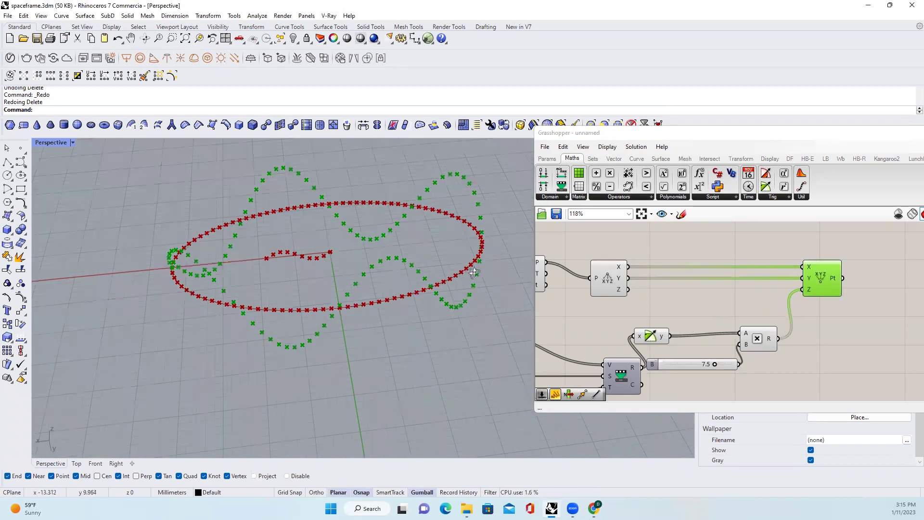
pyautogui.moveTo(462, 259); pyautogui.dragTo(422, 266, button='right')
pyautogui.scroll(3, 444, 252)
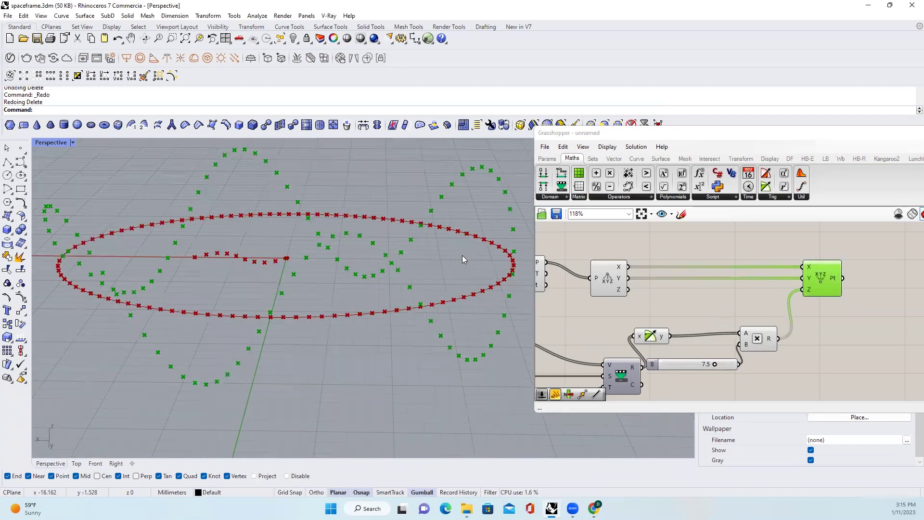
# Adjust the wave amplitude slider down to 5.0.
pyautogui.click(783, 310)
pyautogui.click(814, 292)
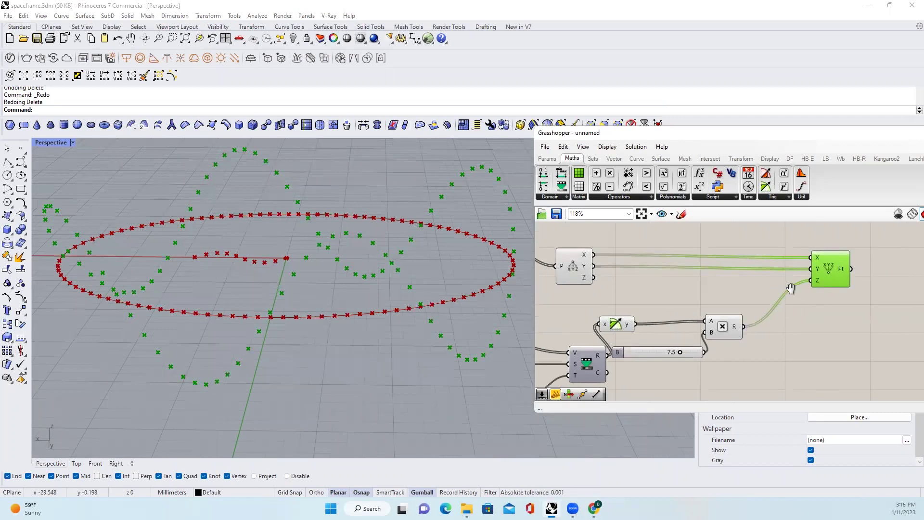
pyautogui.scroll(3, 723, 303)
pyautogui.moveTo(673, 342); pyautogui.dragTo(649, 342)
pyautogui.moveTo(289, 289)
pyautogui.mouseDown(button='right')
pyautogui.moveTo(372, 207)
pyautogui.moveTo(358, 289)
pyautogui.moveTo(340, 216)
pyautogui.mouseUp(button='right')
pyautogui.scroll(-3, 731, 252)
pyautogui.click(635, 159)
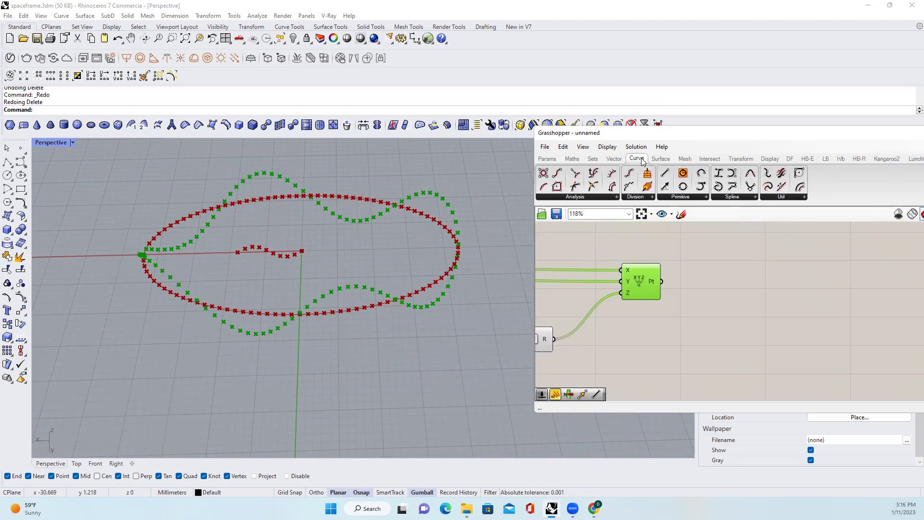
# Add a Nurbs Curve through the wavy points with Periodic set to True.
pyautogui.moveTo(733, 176); pyautogui.dragTo(764, 290)
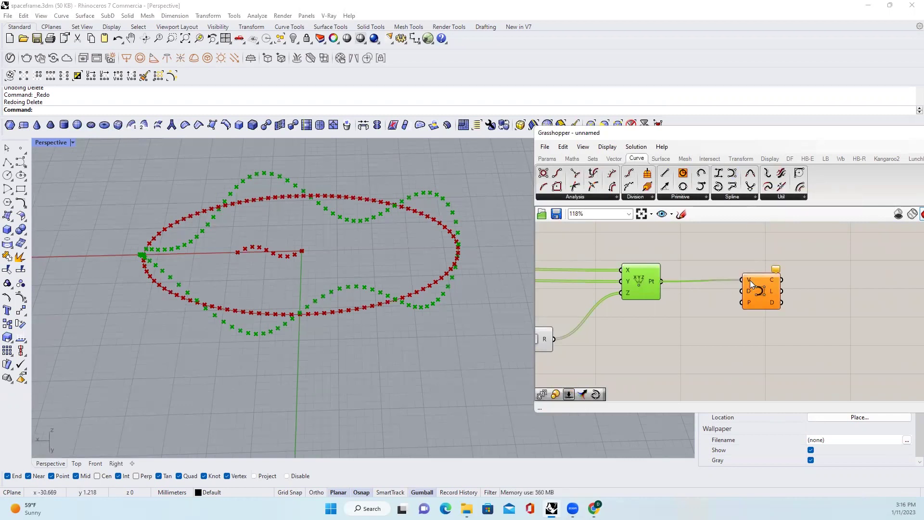
pyautogui.moveTo(661, 283); pyautogui.dragTo(745, 280)
pyautogui.scroll(3, 753, 302)
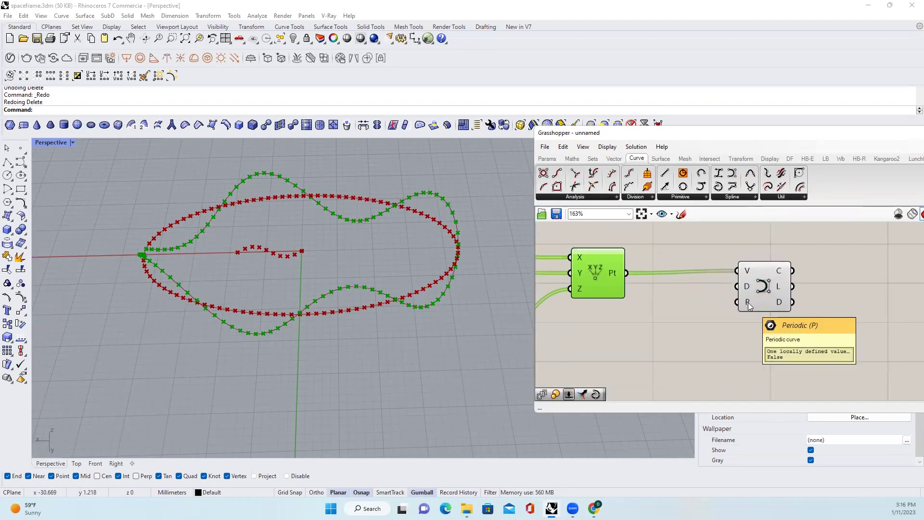
pyautogui.rightClick(749, 303)
pyautogui.moveTo(782, 398)
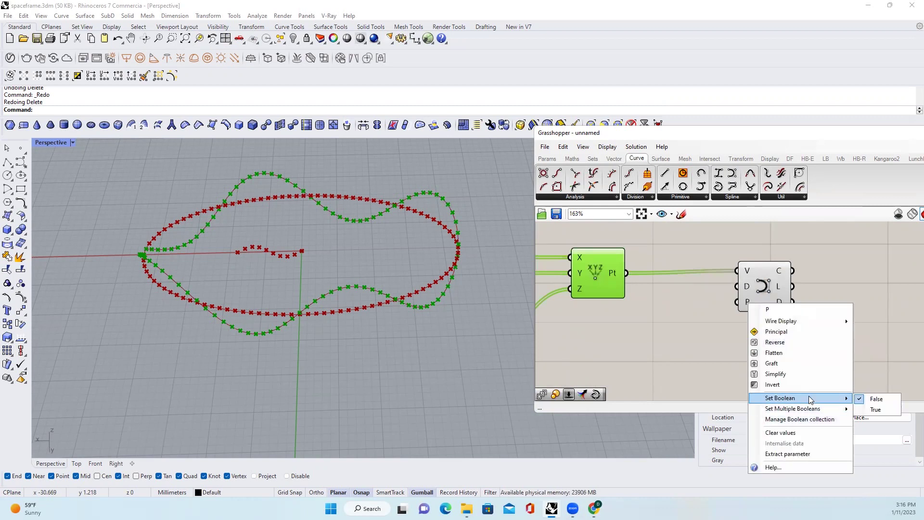
pyautogui.click(876, 411)
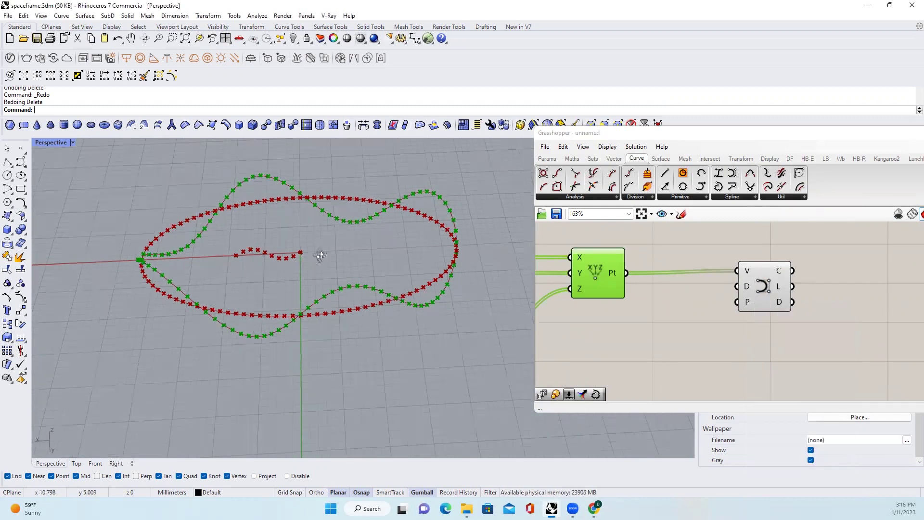
pyautogui.moveTo(228, 278)
pyautogui.mouseDown(button='right')
pyautogui.moveTo(239, 375)
pyautogui.moveTo(372, 306)
pyautogui.mouseUp(button='right')
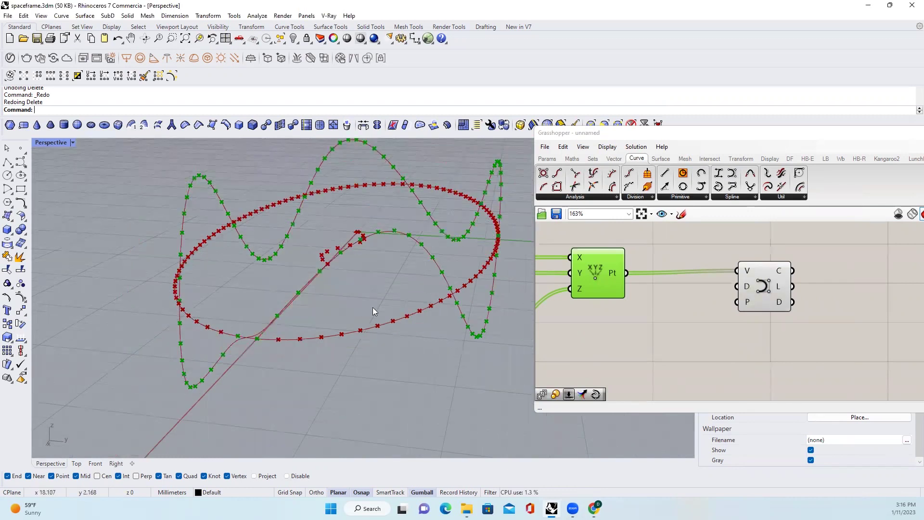
pyautogui.scroll(-5, 731, 274)
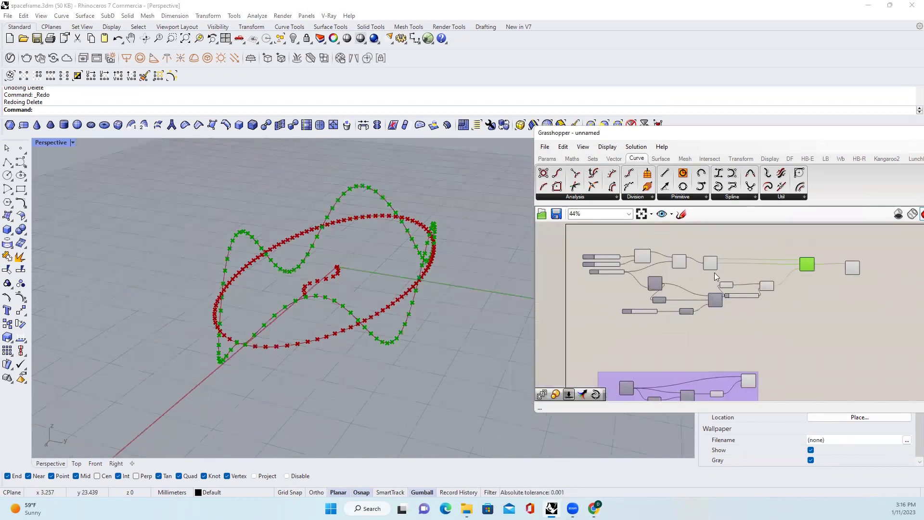
# Turn off the preview of the three circle components.
pyautogui.moveTo(708, 289); pyautogui.dragTo(732, 260)
pyautogui.moveTo(696, 236); pyautogui.dragTo(601, 272)
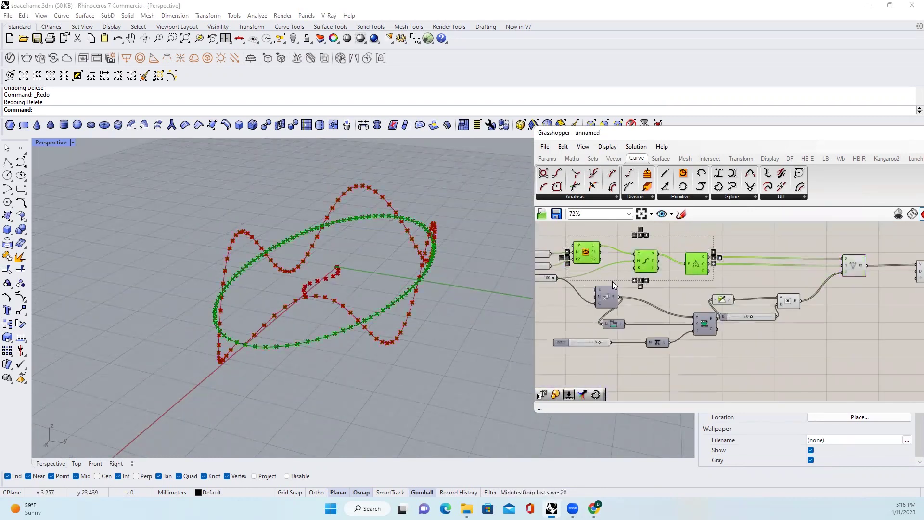
pyautogui.middleClick(676, 273)
pyautogui.click(706, 247)
# Set the Nurbs Curve's periodic input to a fixed False boolean.
pyautogui.moveTo(291, 329); pyautogui.dragTo(310, 306, button='right')
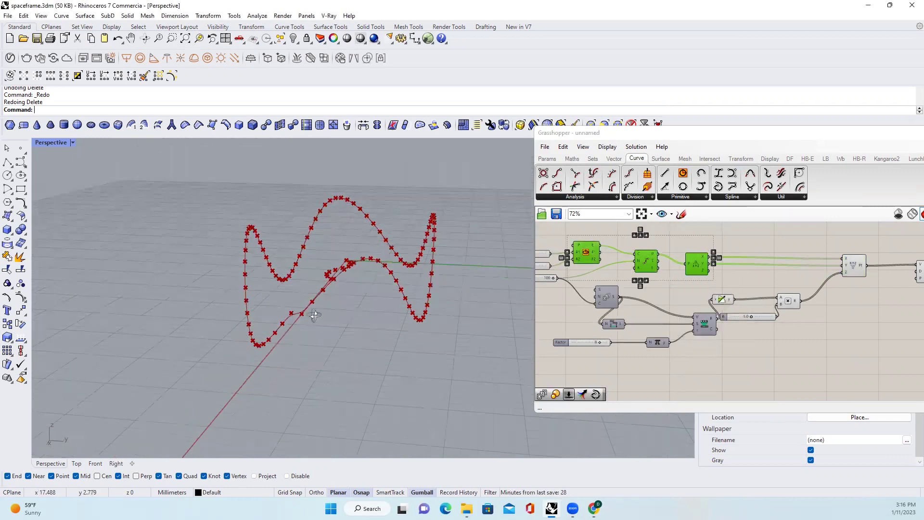
pyautogui.scroll(5, 442, 310)
pyautogui.scroll(-5, 381, 294)
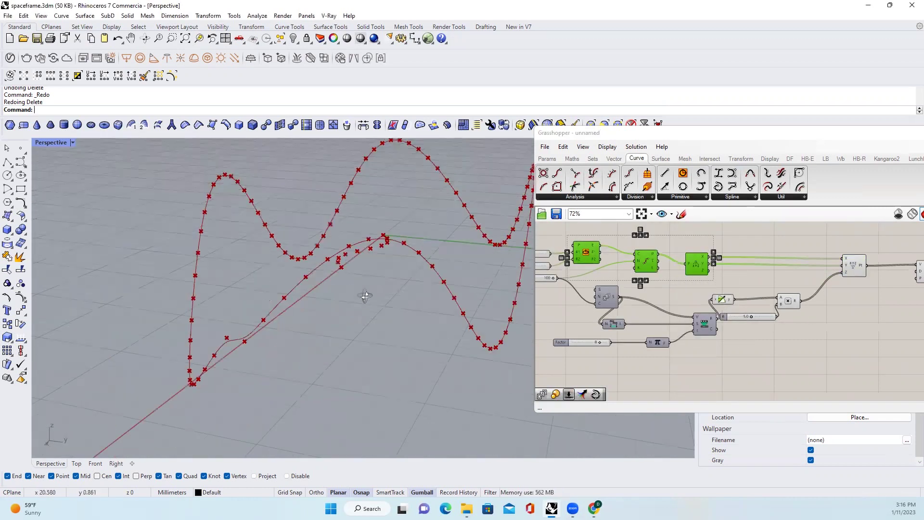
pyautogui.moveTo(368, 297); pyautogui.dragTo(361, 300, button='right')
pyautogui.moveTo(831, 310); pyautogui.dragTo(767, 292)
pyautogui.scroll(3, 767, 292)
pyautogui.rightClick(762, 295)
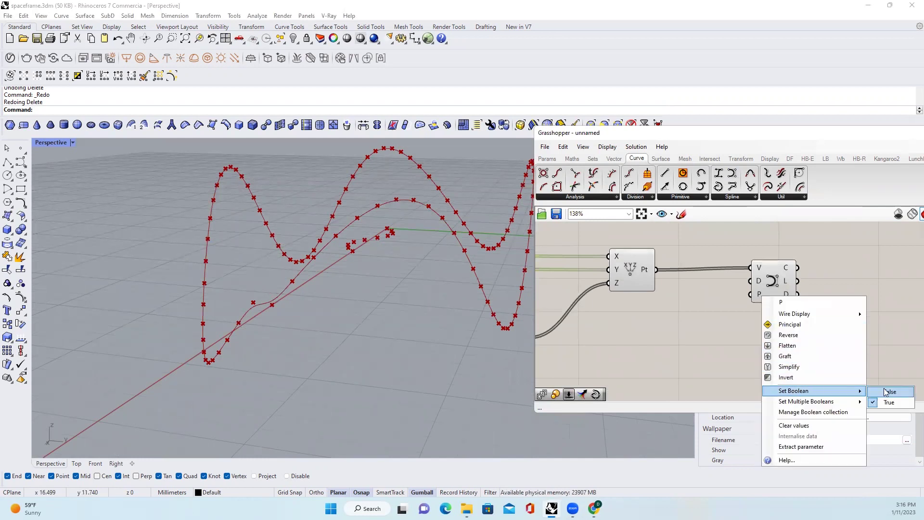
pyautogui.moveTo(793, 390)
pyautogui.click(890, 395)
pyautogui.scroll(4, 276, 304)
pyautogui.scroll(-2, 287, 304)
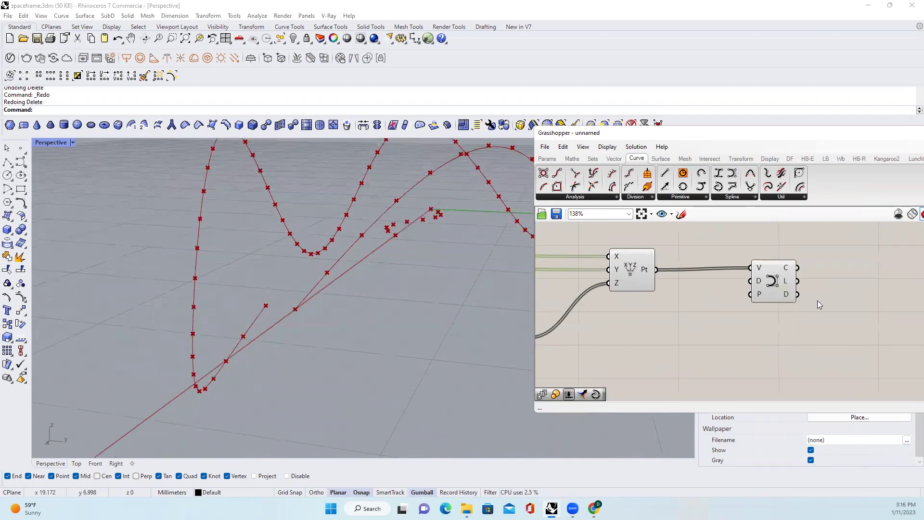
pyautogui.rightClick(763, 300)
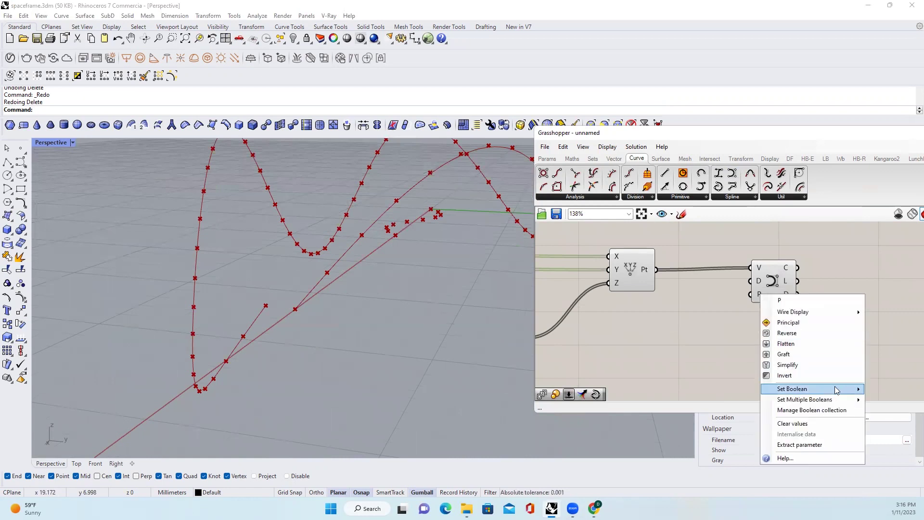
pyautogui.click(888, 390)
pyautogui.moveTo(367, 301)
pyautogui.mouseDown(button='right')
pyautogui.moveTo(237, 254)
pyautogui.moveTo(502, 338)
pyautogui.mouseUp(button='right')
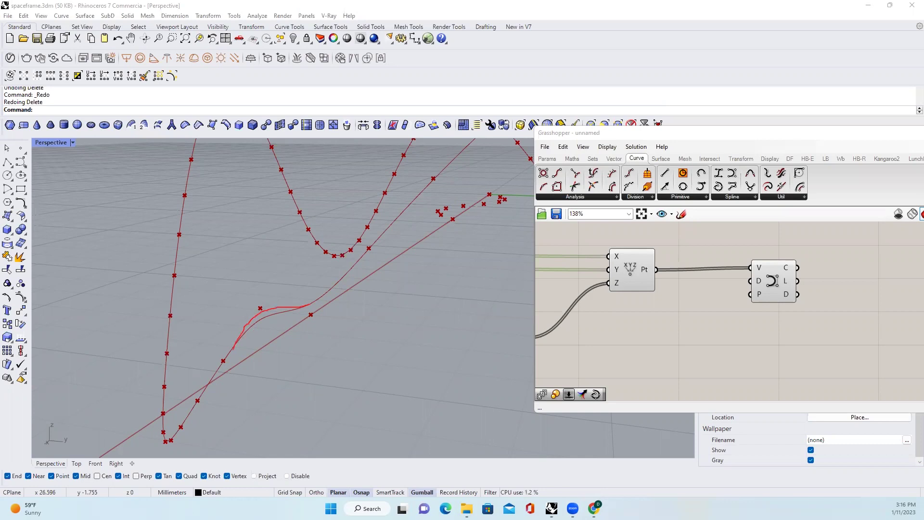
pyautogui.scroll(-3, 314, 299)
pyautogui.scroll(3, 314, 299)
pyautogui.scroll(-3, 701, 268)
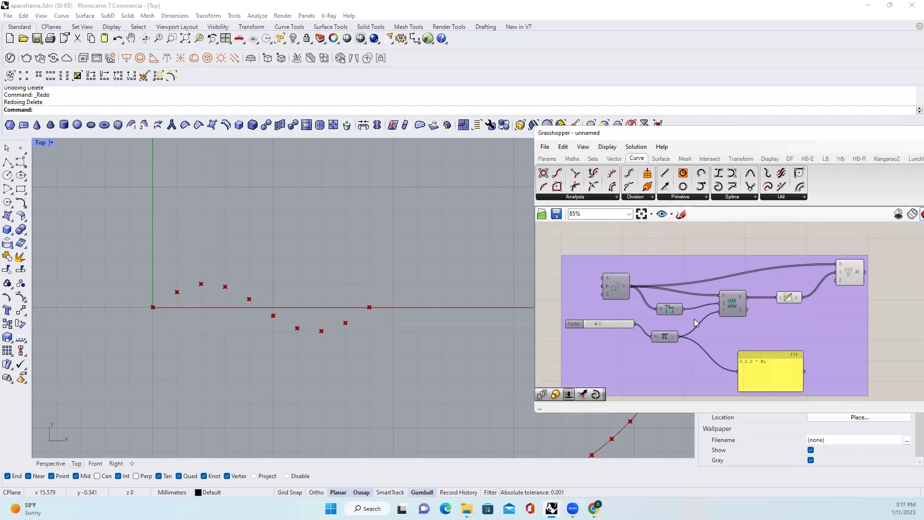
pyautogui.scroll(5, 694, 318)
pyautogui.scroll(3, 176, 300)
pyautogui.scroll(2, 660, 287)
# Add a Number Slider and wire it into the point count N.
pyautogui.doubleClick(623, 260)
pyautogui.press('Return')
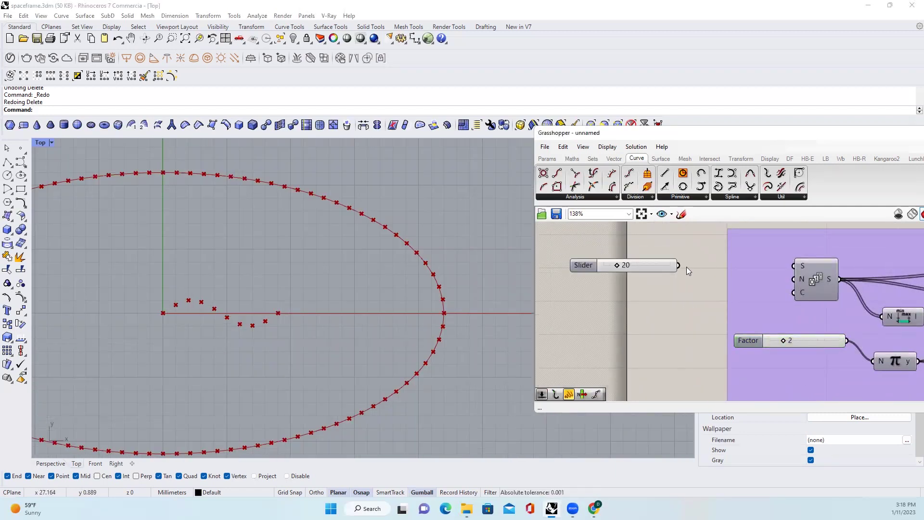
pyautogui.moveTo(685, 266); pyautogui.dragTo(792, 282)
# Set the Factor slider to 4 and run a Nurbs Curve through the wave points.
pyautogui.moveTo(681, 291); pyautogui.dragTo(653, 292)
pyautogui.moveTo(653, 292); pyautogui.dragTo(615, 276, button='right')
pyautogui.moveTo(635, 313); pyautogui.dragTo(618, 297, button='right')
pyautogui.doubleClick(714, 322)
pyautogui.press('Return')
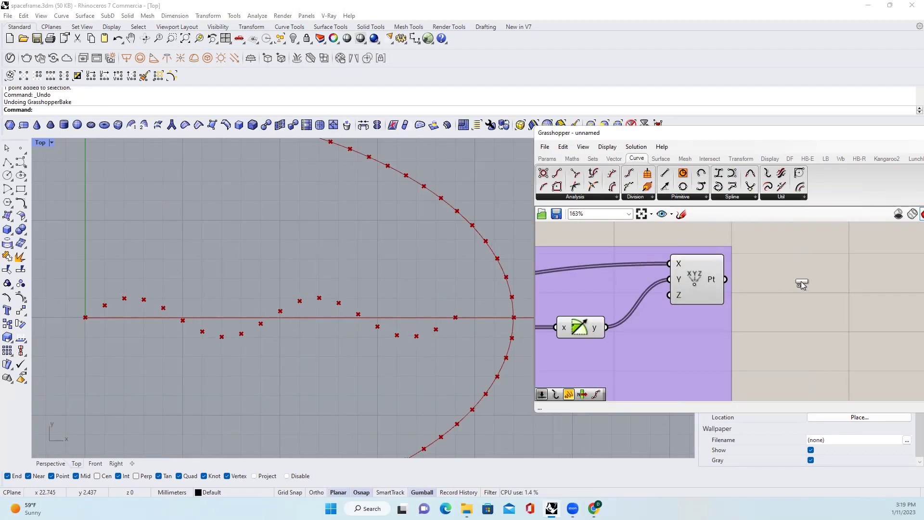
pyautogui.moveTo(732, 176); pyautogui.dragTo(794, 282)
pyautogui.moveTo(725, 279); pyautogui.dragTo(765, 269)
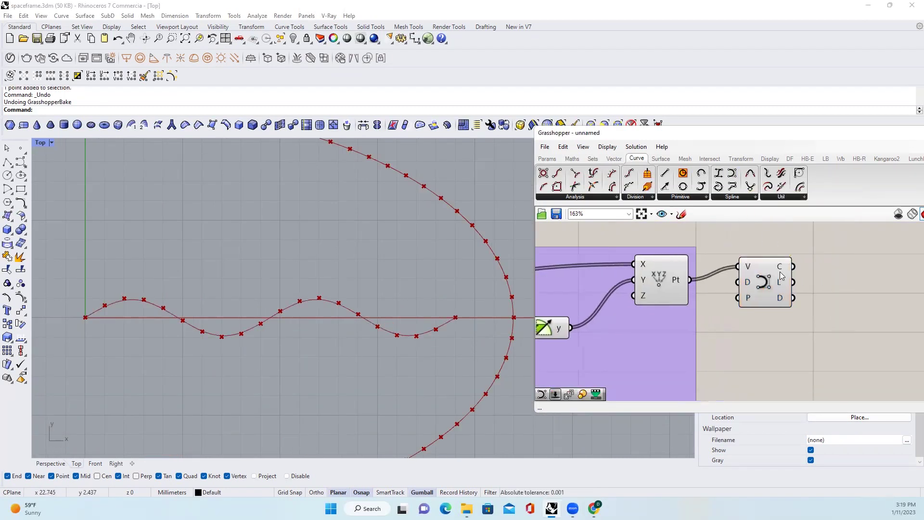
# Bake the Nurbs Curve into the Rhino model with default attributes.
pyautogui.rightClick(780, 273)
pyautogui.click(805, 289)
pyautogui.click(804, 376)
# Copy the baked wave curve from its start point to its end point.
pyautogui.click(99, 321)
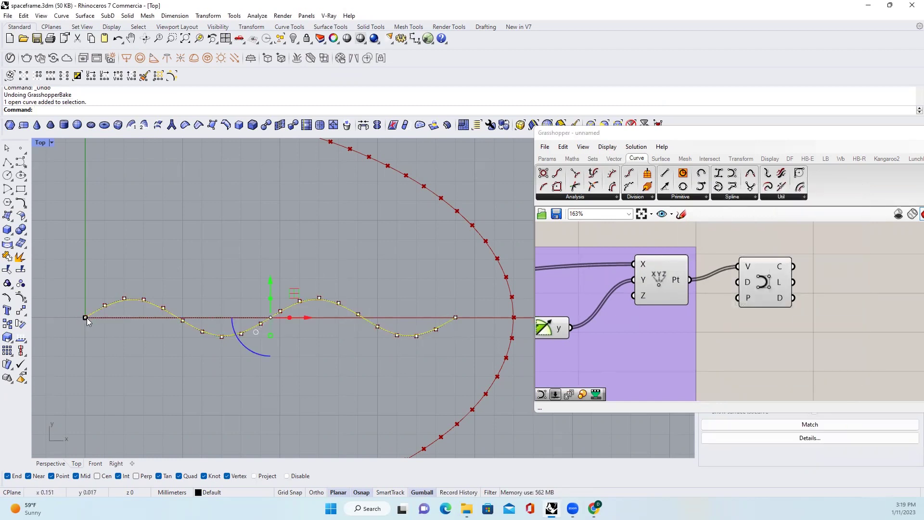
pyautogui.click(12, 327)
pyautogui.click(85, 317)
pyautogui.click(460, 323)
pyautogui.press('Return')
pyautogui.scroll(3, 294, 311)
pyautogui.scroll(3, 266, 318)
# Select both wave curves and inspect them in Top view.
pyautogui.click(263, 324)
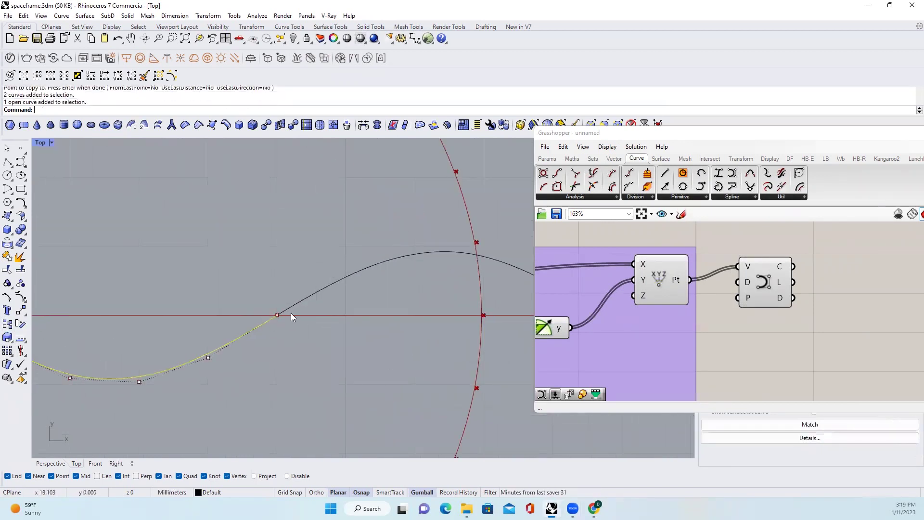
pyautogui.keyDown('shift'); pyautogui.click(303, 309); pyautogui.keyUp('shift')
pyautogui.scroll(-4, 295, 303)
pyautogui.scroll(-3, 287, 298)
pyautogui.moveTo(83, 294)
pyautogui.mouseDown(button='right')
pyautogui.moveTo(249, 281)
pyautogui.moveTo(452, 230)
pyautogui.mouseUp(button='right')
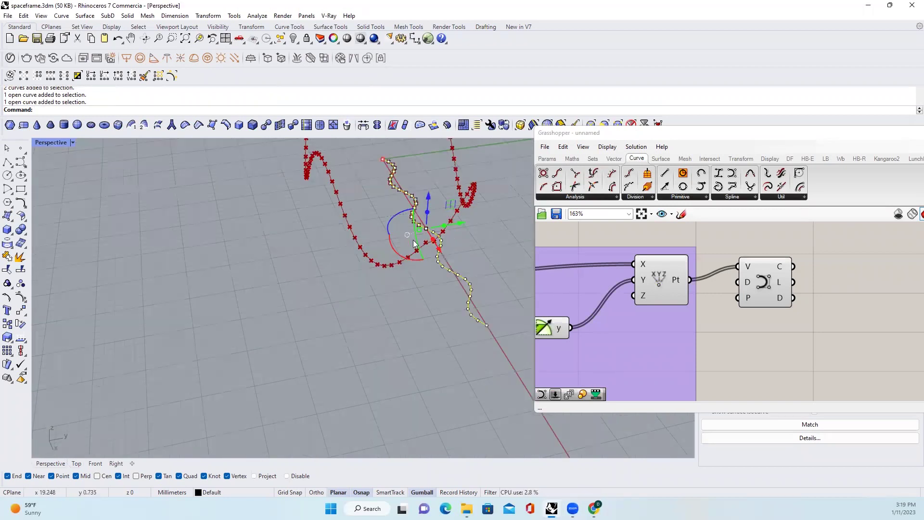
pyautogui.scroll(3, 411, 244)
pyautogui.scroll(3, 390, 268)
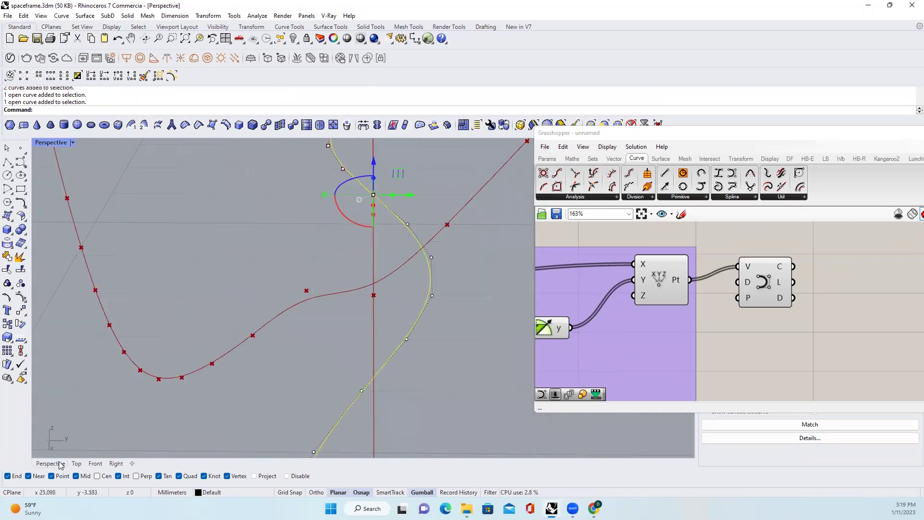
pyautogui.click(76, 463)
pyautogui.press('Escape')
pyautogui.scroll(4, 302, 319)
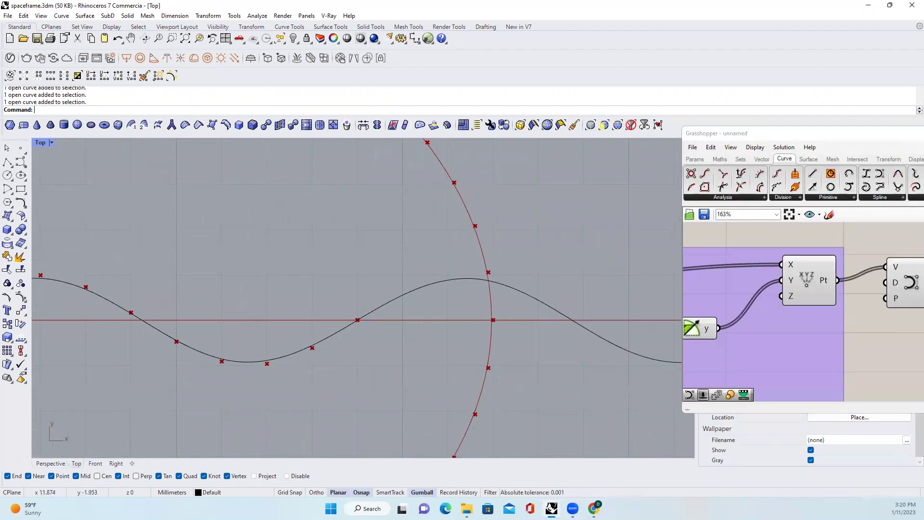
# Reposition the right-hand wave curve using a numeric entry.
pyautogui.moveTo(376, 305); pyautogui.dragTo(379, 310)
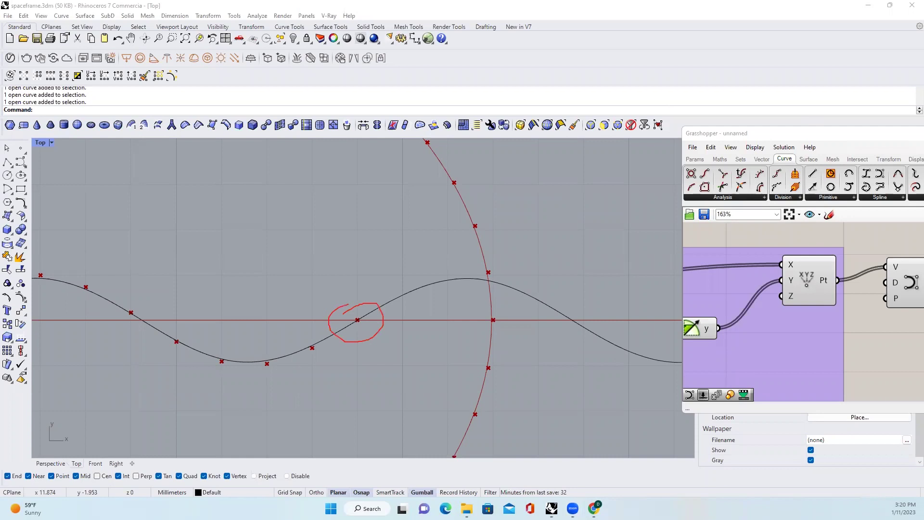
pyautogui.click(381, 305)
pyautogui.scroll(-4, 262, 258)
pyautogui.scroll(-3, 254, 258)
pyautogui.click(462, 280)
pyautogui.press('Return')
pyautogui.scroll(5, 303, 279)
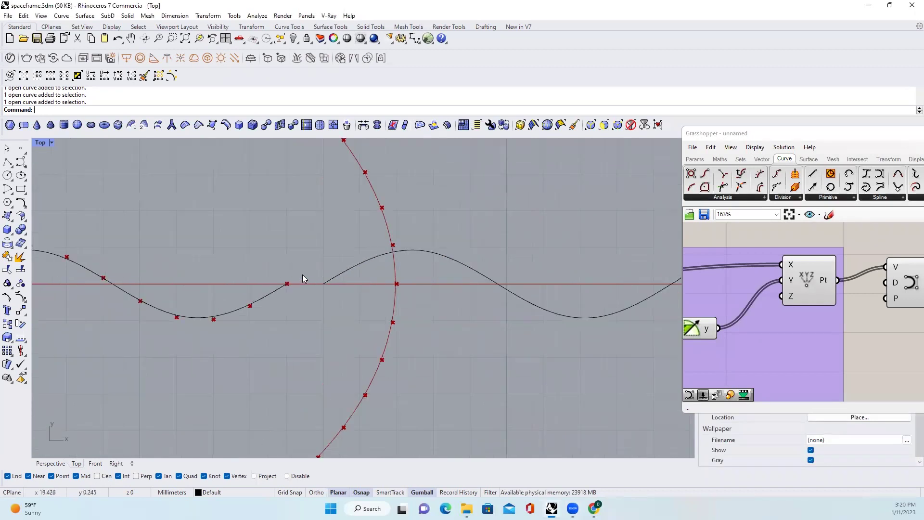
pyautogui.click(358, 273)
pyautogui.scroll(-4, 343, 249)
pyautogui.scroll(-3, 354, 256)
pyautogui.scroll(3, 357, 259)
pyautogui.scroll(3, 400, 257)
pyautogui.scroll(3, 399, 256)
pyautogui.scroll(2, 432, 267)
pyautogui.scroll(-5, 432, 267)
pyautogui.scroll(-2, 432, 267)
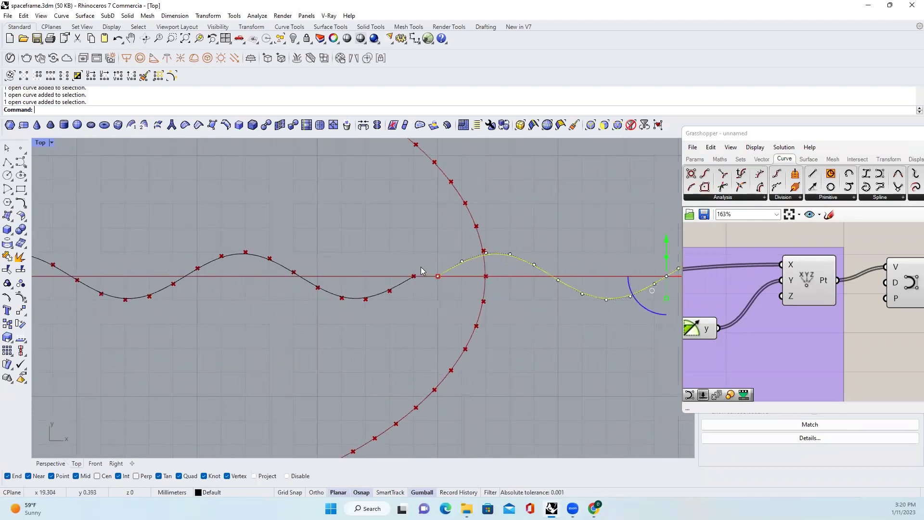
pyautogui.moveTo(426, 271); pyautogui.dragTo(487, 286, button='right')
pyautogui.scroll(3, 340, 275)
pyautogui.scroll(2, 340, 275)
pyautogui.scroll(5, 545, 282)
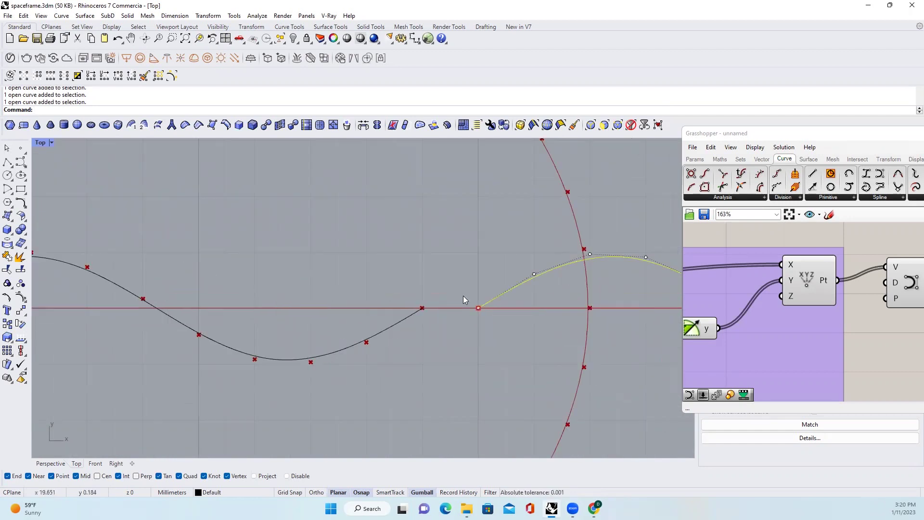
pyautogui.scroll(-5, 468, 295)
pyautogui.scroll(3, 506, 297)
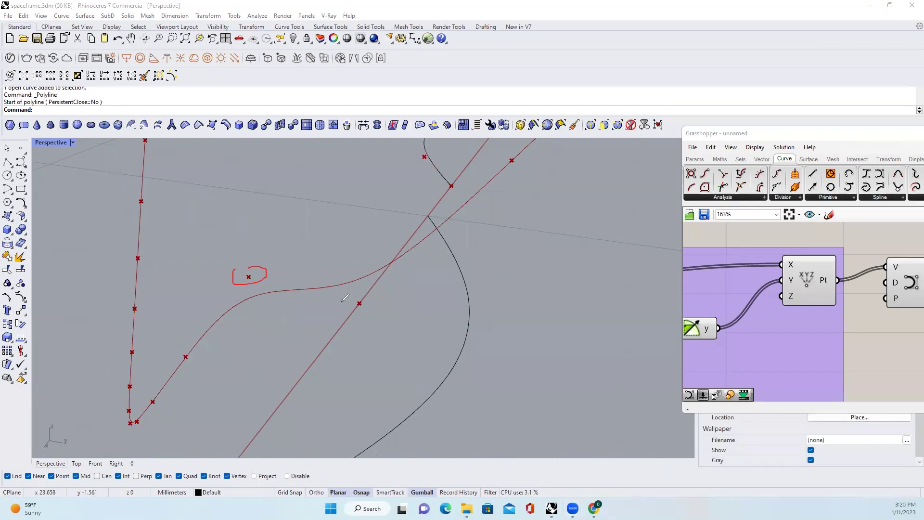
pyautogui.moveTo(370, 307); pyautogui.dragTo(340, 296)
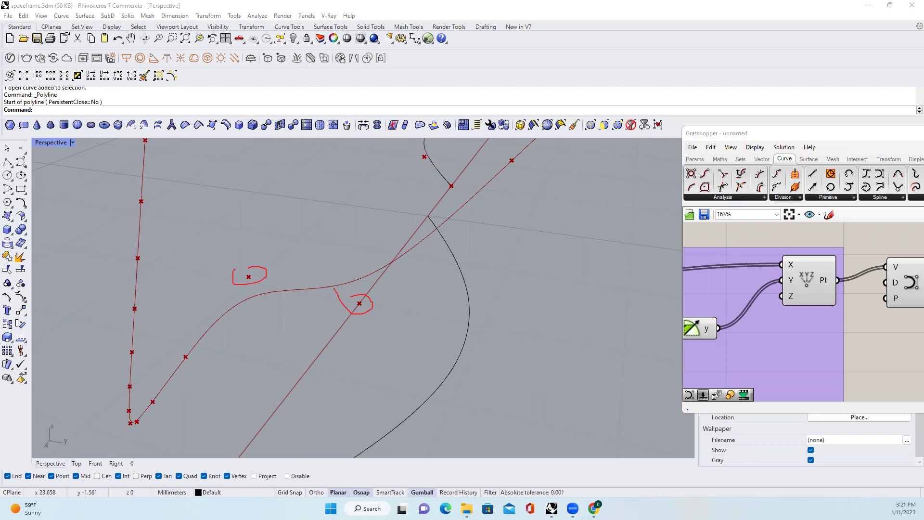
pyautogui.scroll(-3, 300, 246)
pyautogui.scroll(3, 394, 325)
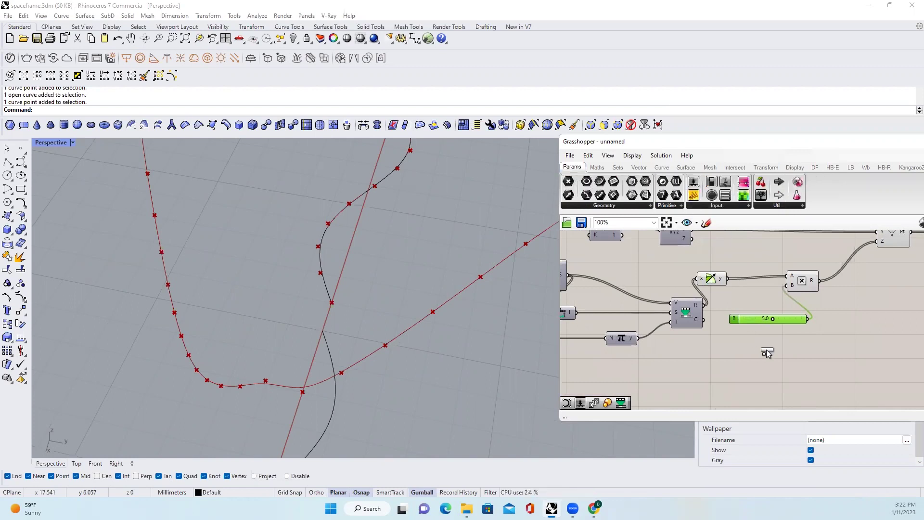
# Wire the Sine output into a new Panel, enlarged to list values 0 through 99.
pyautogui.click(765, 352)
pyautogui.moveTo(686, 313); pyautogui.dragTo(671, 309)
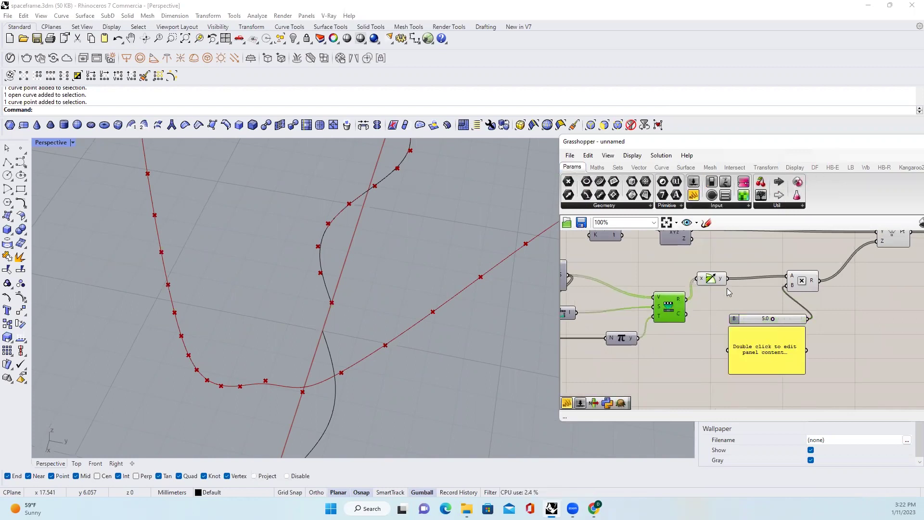
pyautogui.moveTo(722, 280); pyautogui.dragTo(729, 352)
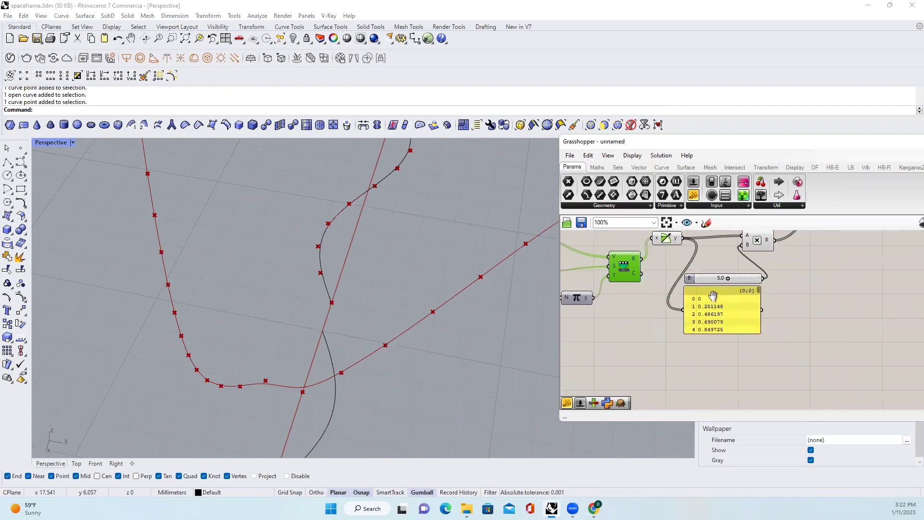
pyautogui.moveTo(766, 376); pyautogui.dragTo(714, 322, button='right')
pyautogui.moveTo(713, 318); pyautogui.dragTo(713, 376)
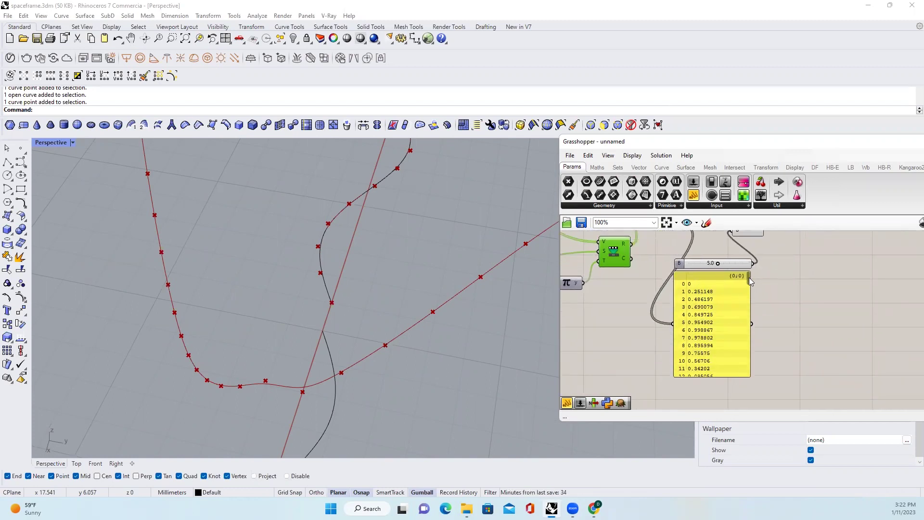
pyautogui.moveTo(749, 275); pyautogui.dragTo(750, 372)
pyautogui.scroll(3, 690, 372)
pyautogui.scroll(3, 691, 371)
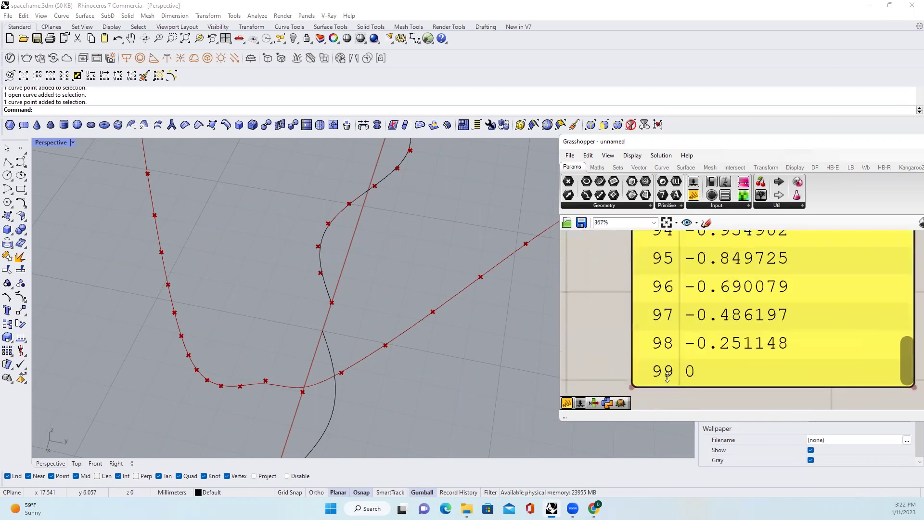
pyautogui.scroll(-3, 726, 370)
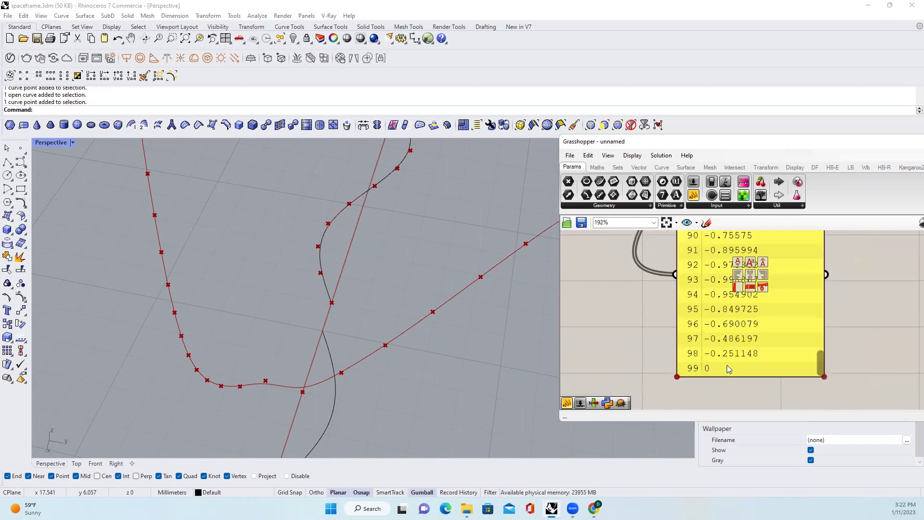
pyautogui.scroll(2, 696, 372)
pyautogui.scroll(1, 696, 372)
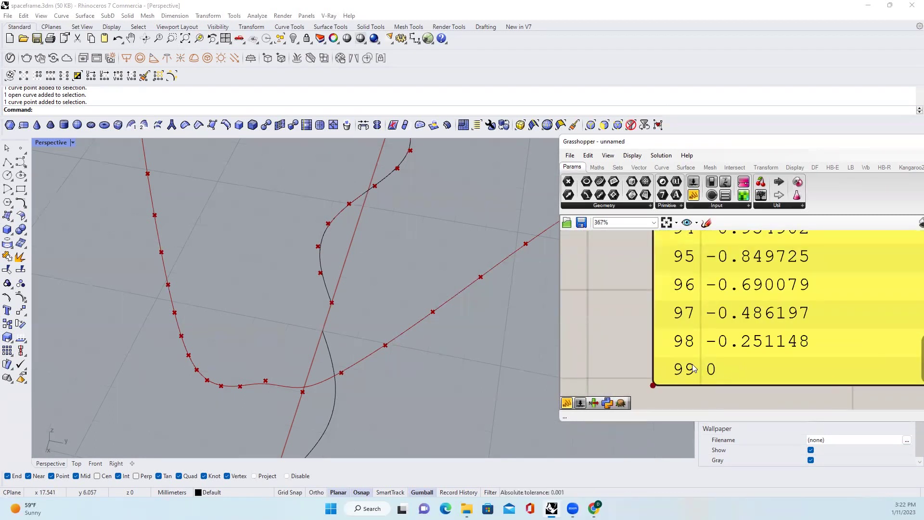
pyautogui.scroll(-3, 694, 370)
pyautogui.scroll(-2, 698, 369)
pyautogui.scroll(-2, 708, 355)
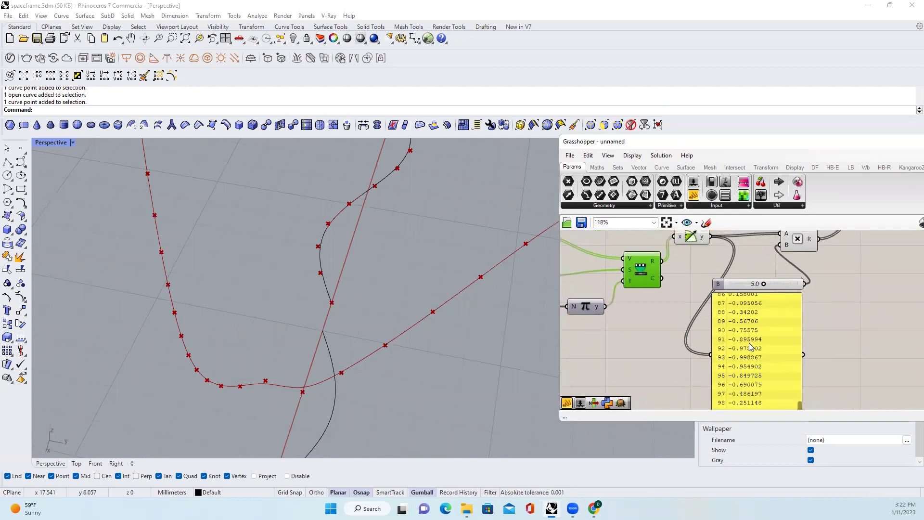
pyautogui.moveTo(704, 231)
pyautogui.mouseDown(button='right')
pyautogui.moveTo(803, 295)
pyautogui.moveTo(749, 296)
pyautogui.mouseUp(button='right')
pyautogui.scroll(1, 803, 295)
pyautogui.scroll(-1, 749, 296)
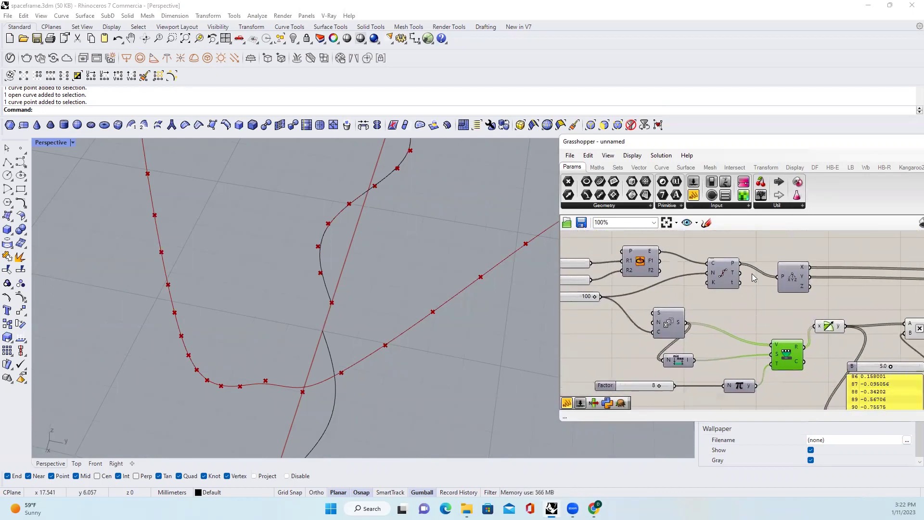
pyautogui.scroll(-1, 754, 275)
pyautogui.scroll(-1, 779, 271)
pyautogui.scroll(-1, 793, 282)
pyautogui.scroll(1, 793, 284)
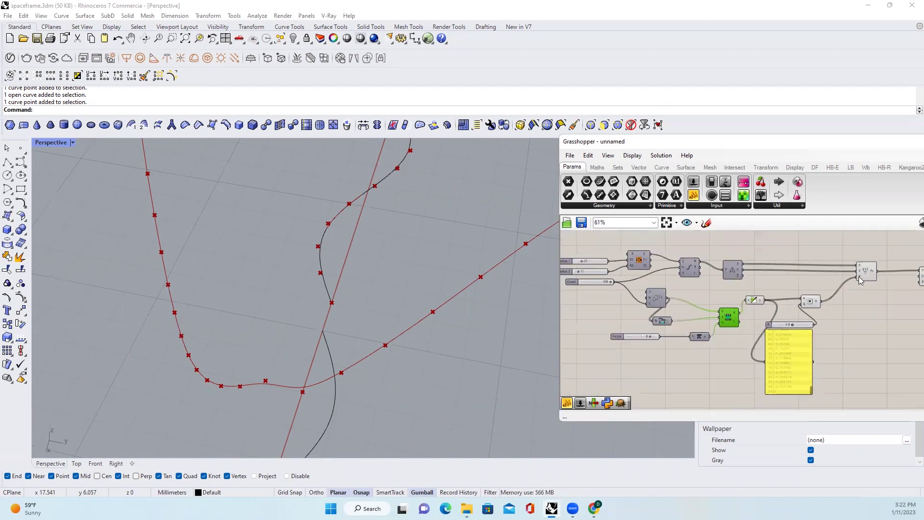
# Give Divide Curve's N input the expression x-1, so it gets 99 instead of 100.
pyautogui.moveTo(860, 276); pyautogui.dragTo(815, 281, button='right')
pyautogui.moveTo(791, 149); pyautogui.dragTo(593, 148)
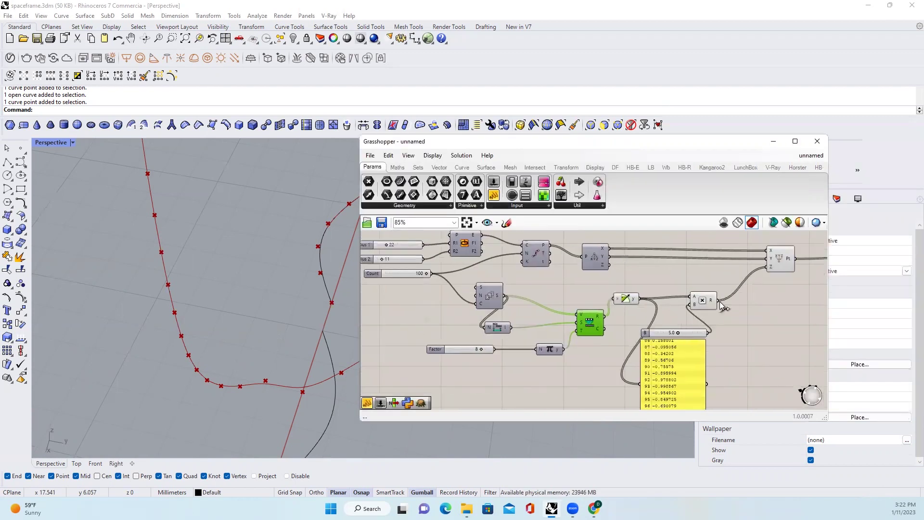
pyautogui.moveTo(711, 297); pyautogui.dragTo(765, 267, button='right')
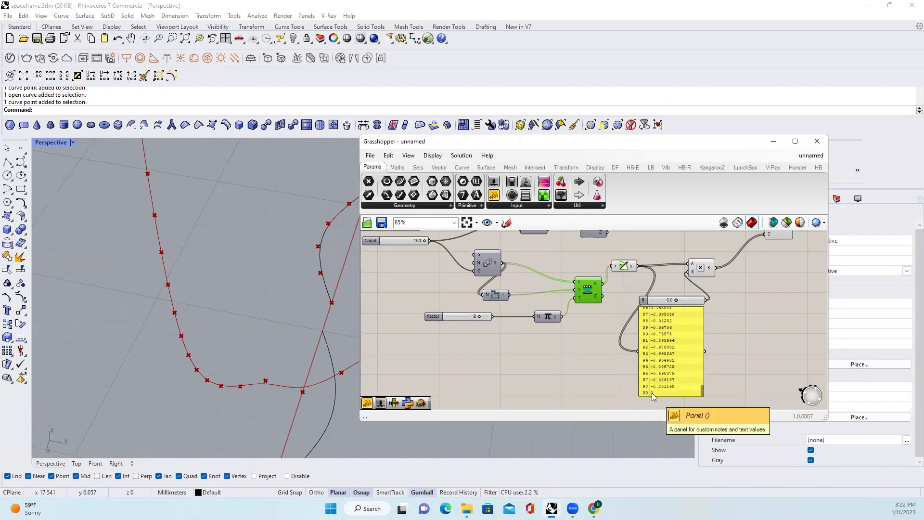
pyautogui.scroll(1, 652, 392)
pyautogui.scroll(-2, 665, 393)
pyautogui.scroll(1, 664, 392)
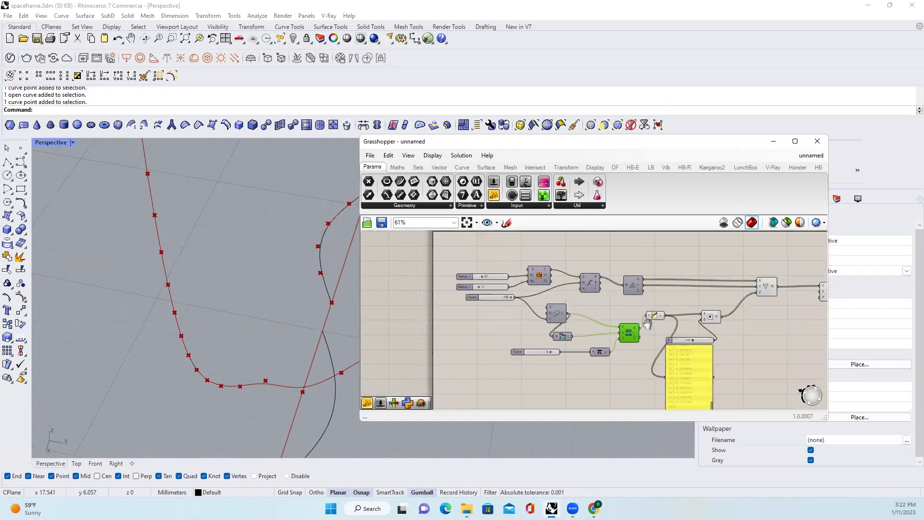
pyautogui.scroll(1, 592, 294)
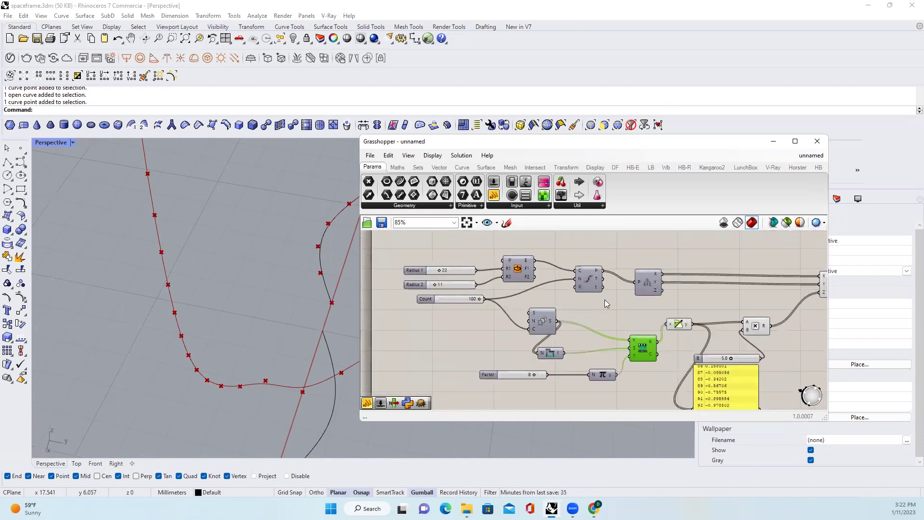
pyautogui.scroll(2, 431, 301)
pyautogui.click(429, 300)
pyautogui.doubleClick(428, 300)
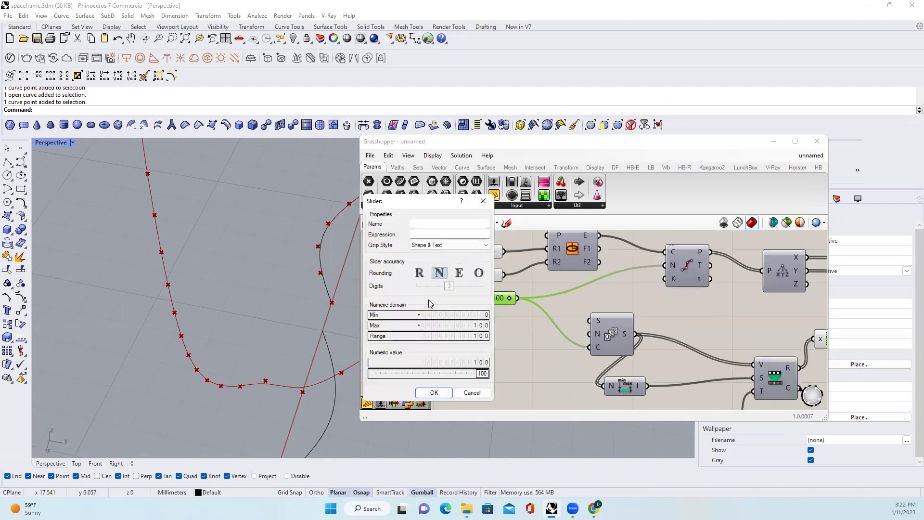
pyautogui.click(471, 393)
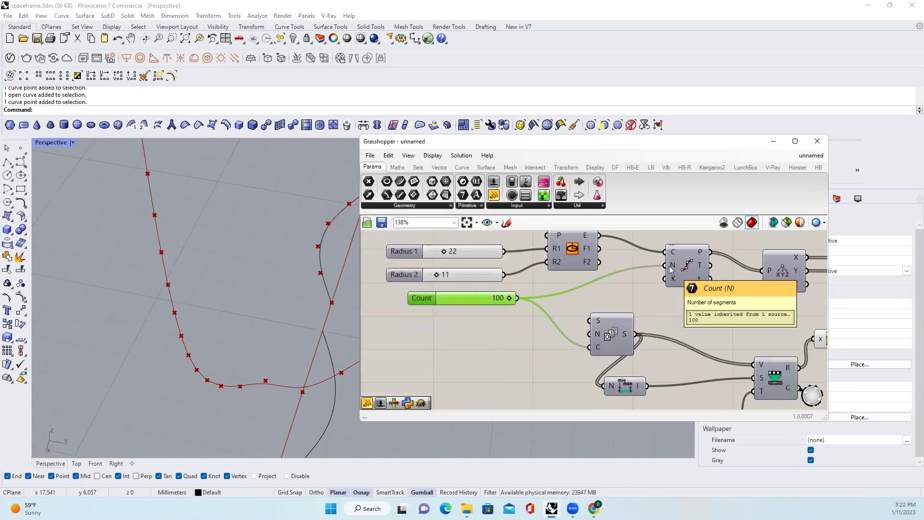
pyautogui.rightClick(671, 267)
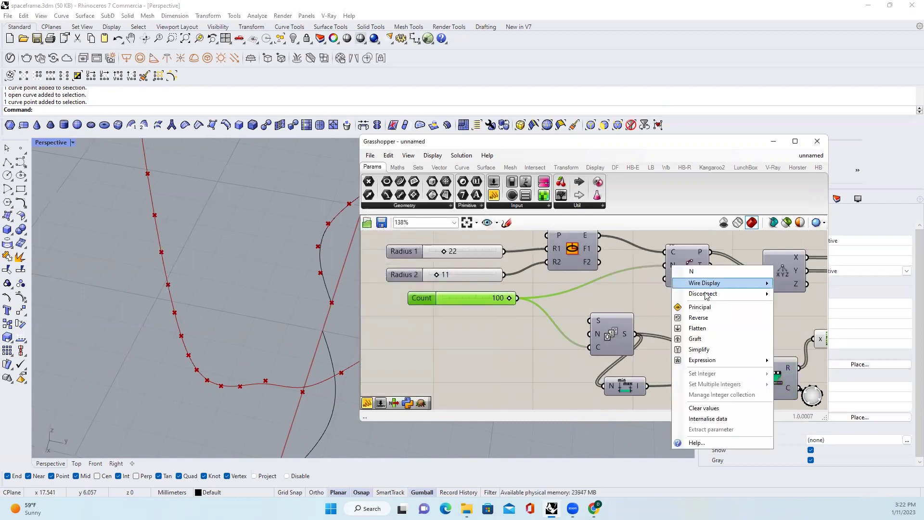
pyautogui.moveTo(702, 360)
pyautogui.click(813, 371)
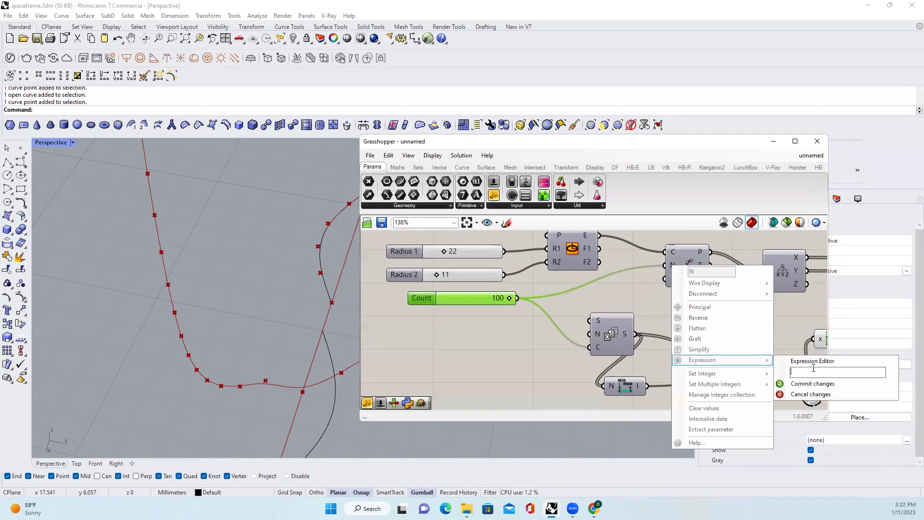
pyautogui.write('x-1')
pyautogui.click(834, 384)
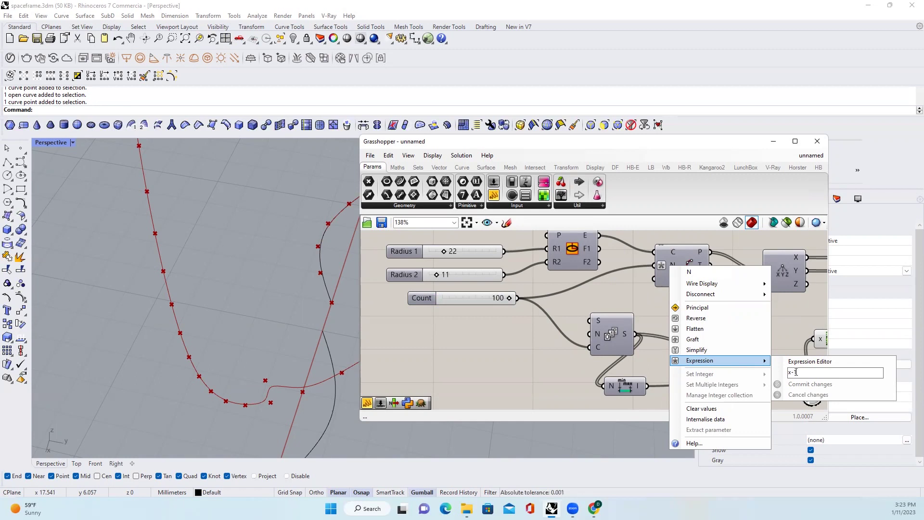
pyautogui.press('Return')
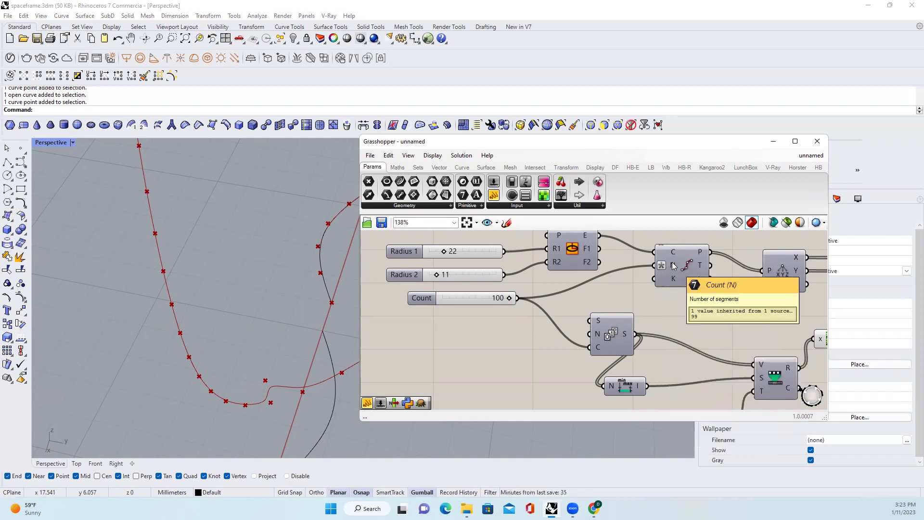
pyautogui.scroll(-2, 616, 263)
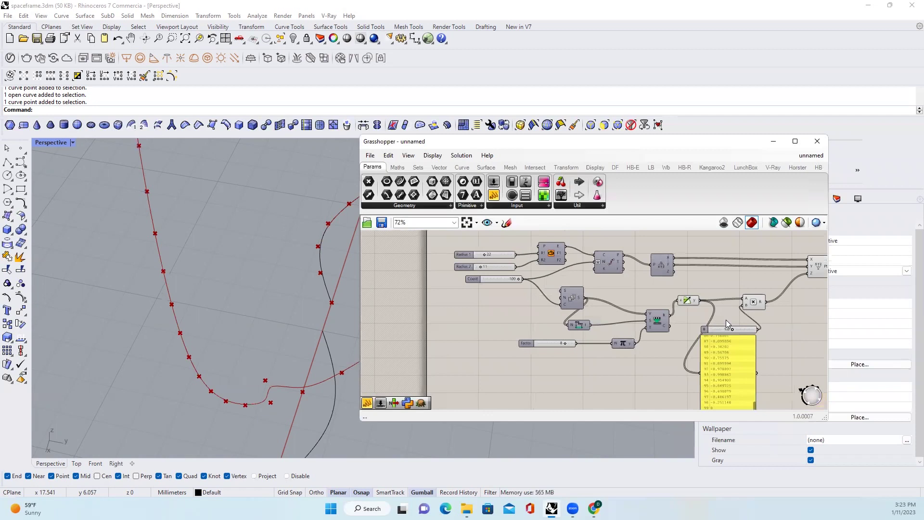
# Place a Cull Index component from the Sets tab's List group beside the sine panel.
pyautogui.moveTo(726, 319); pyautogui.dragTo(662, 393, button='right')
pyautogui.scroll(-3, 662, 388)
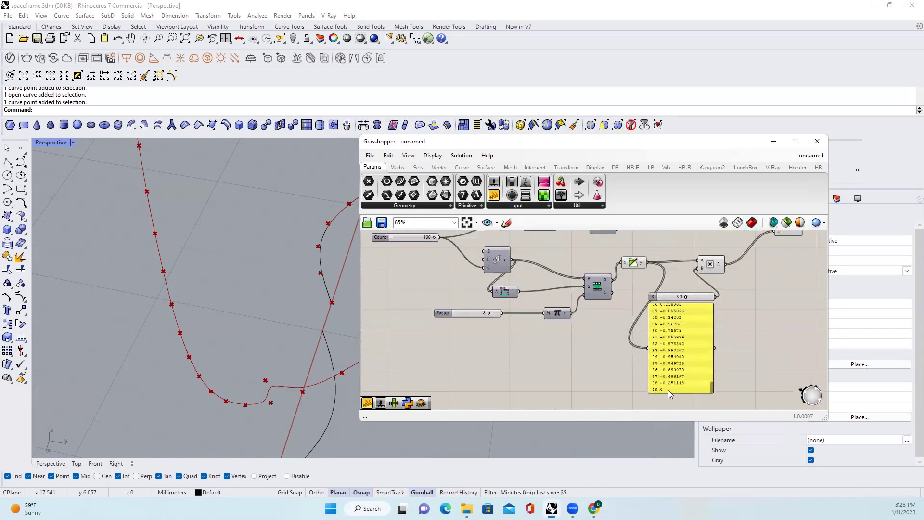
pyautogui.scroll(3, 667, 390)
pyautogui.scroll(2, 661, 389)
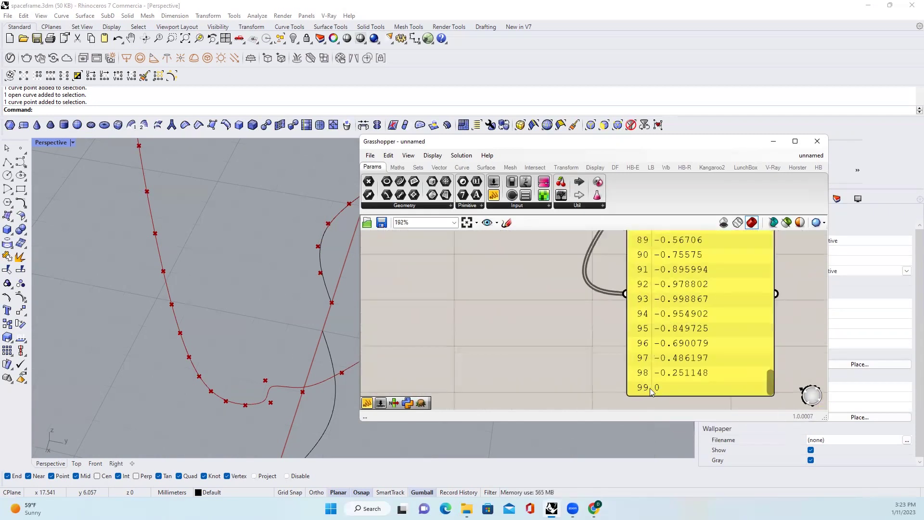
pyautogui.scroll(-3, 649, 388)
pyautogui.scroll(-1, 650, 361)
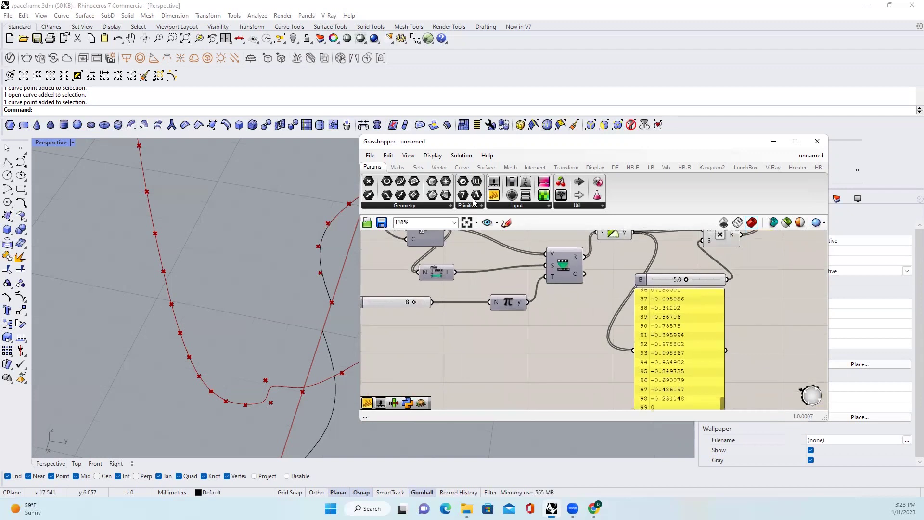
pyautogui.click(419, 167)
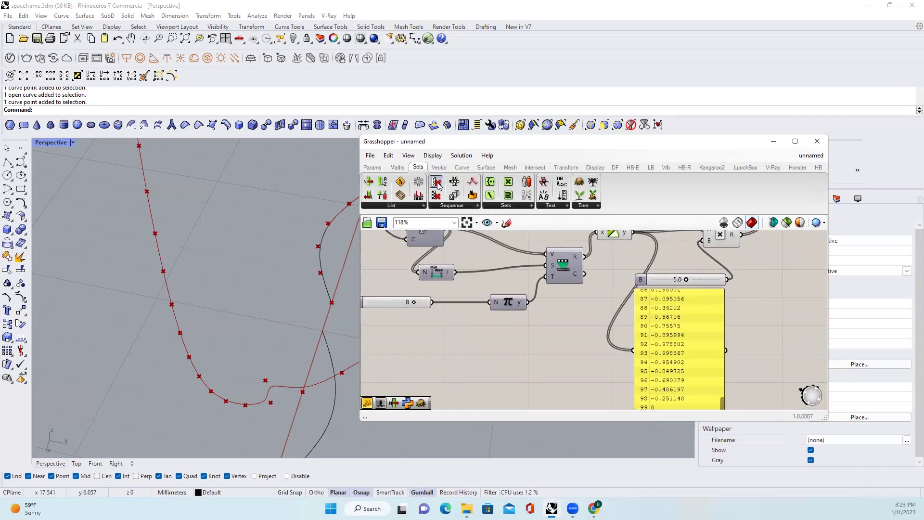
pyautogui.moveTo(436, 182); pyautogui.dragTo(588, 318)
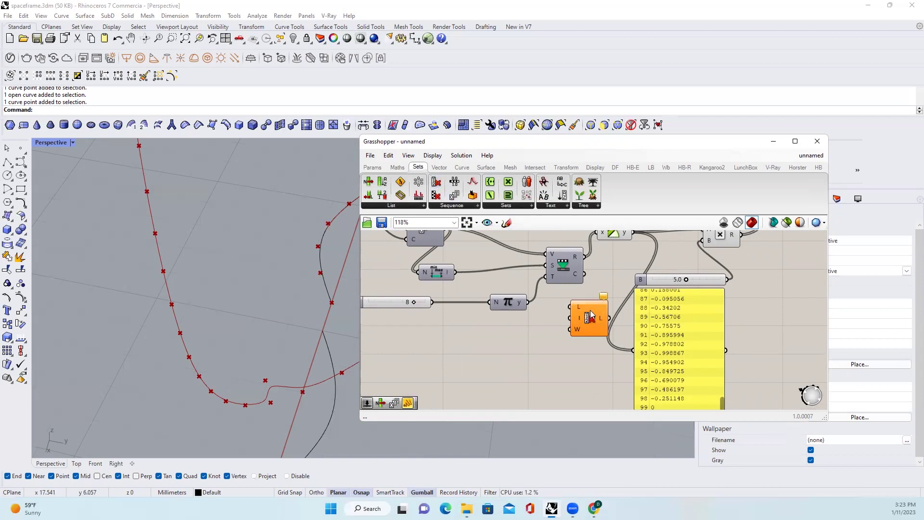
pyautogui.scroll(-2, 591, 321)
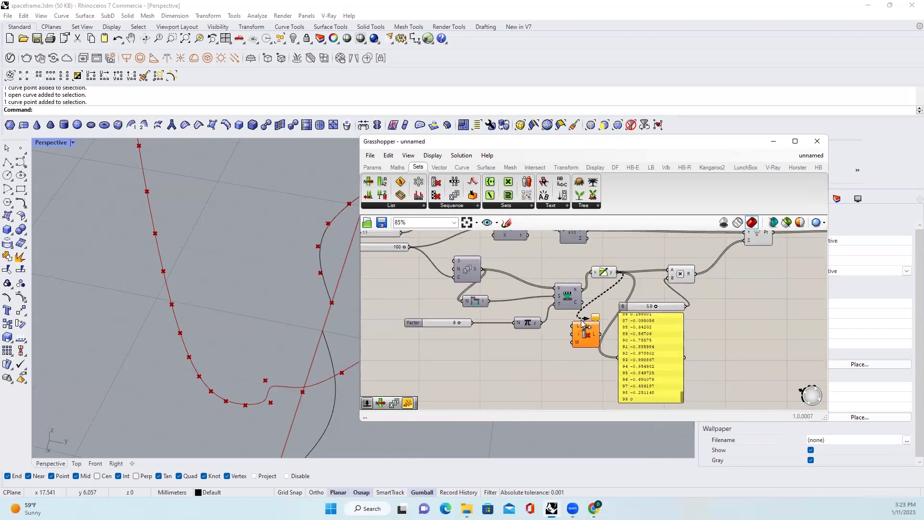
pyautogui.scroll(3, 582, 335)
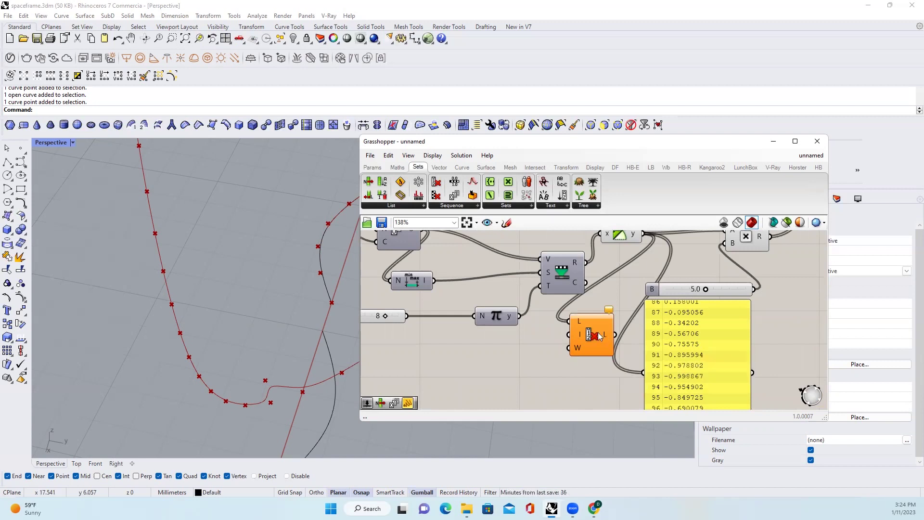
pyautogui.scroll(-2, 579, 335)
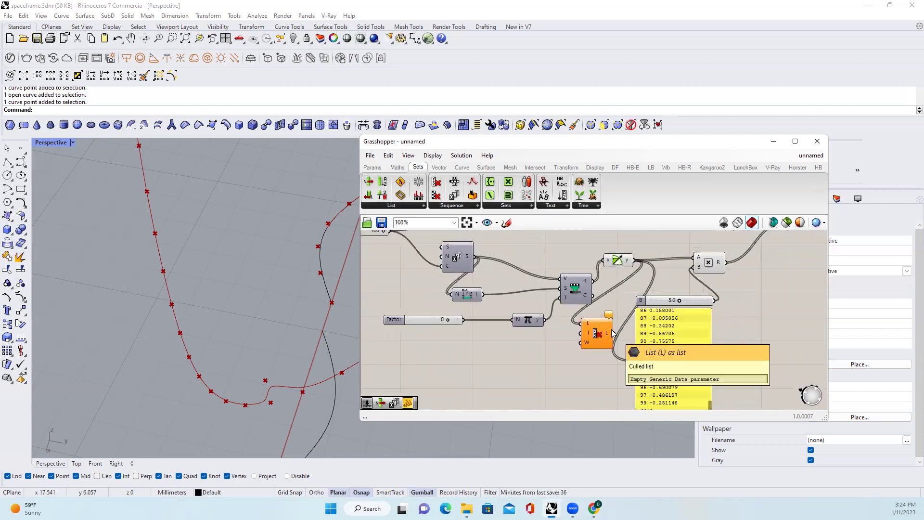
pyautogui.scroll(-1, 621, 325)
pyautogui.scroll(1, 656, 315)
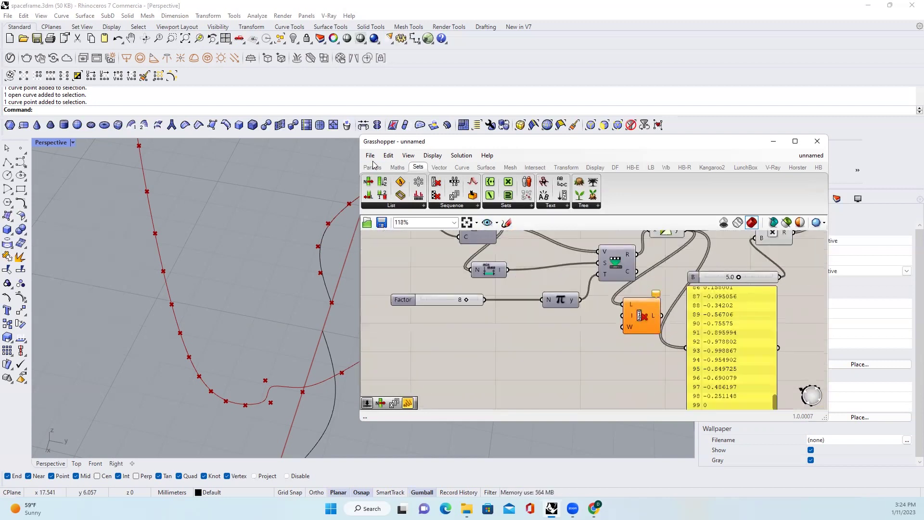
pyautogui.moveTo(631, 327); pyautogui.dragTo(591, 311, button='right')
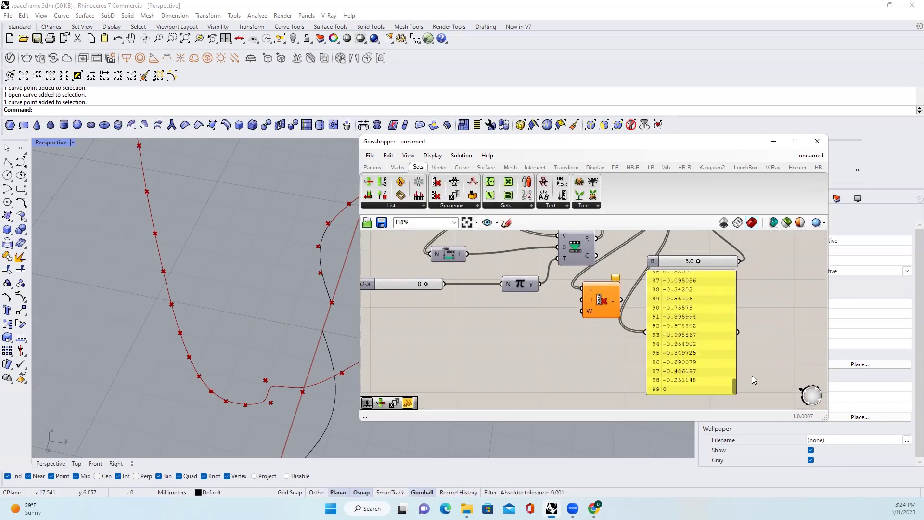
pyautogui.scroll(5, 722, 339)
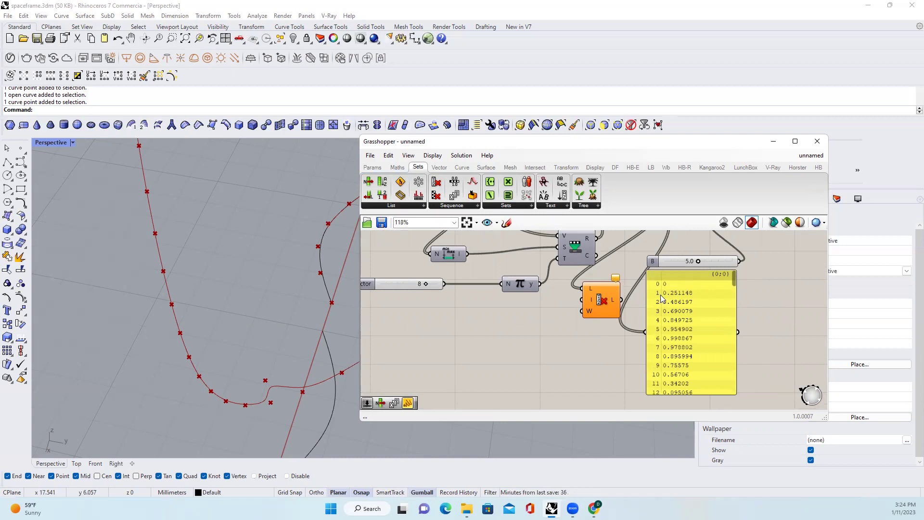
pyautogui.moveTo(734, 279); pyautogui.dragTo(734, 391)
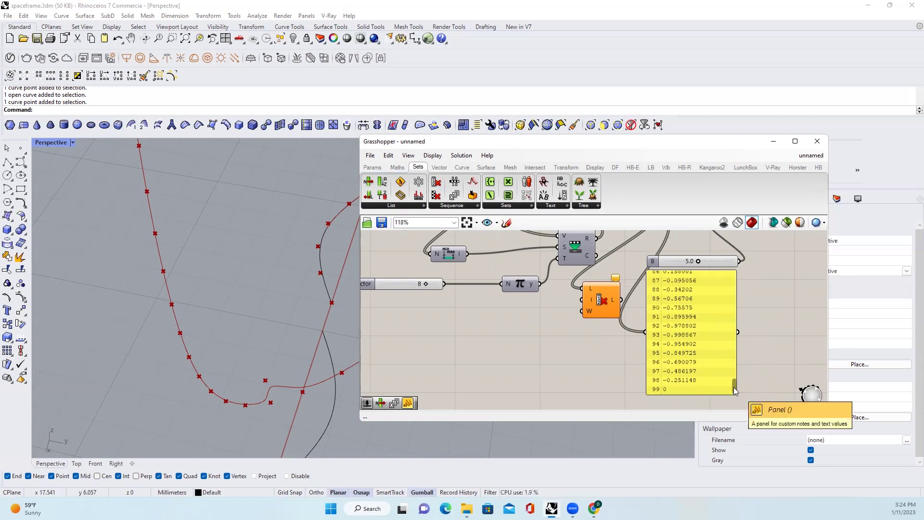
pyautogui.moveTo(733, 387); pyautogui.dragTo(733, 271)
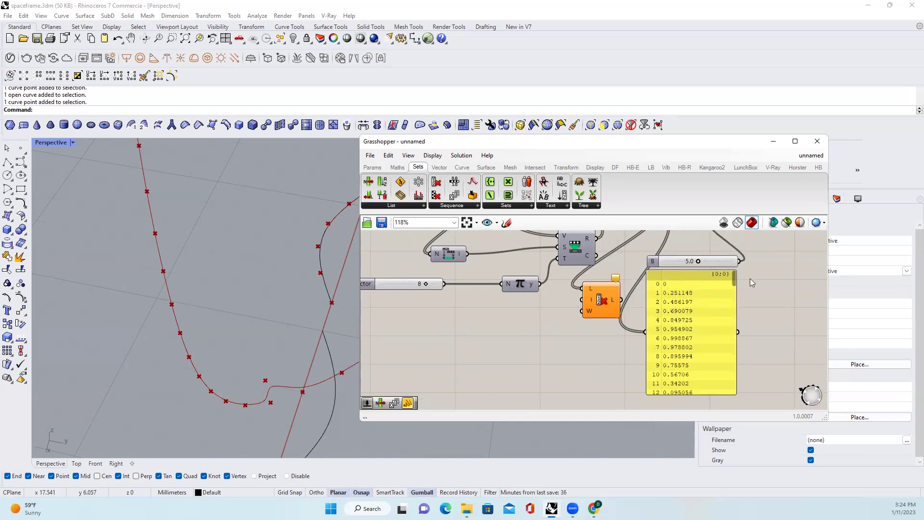
pyautogui.moveTo(734, 278); pyautogui.dragTo(735, 389)
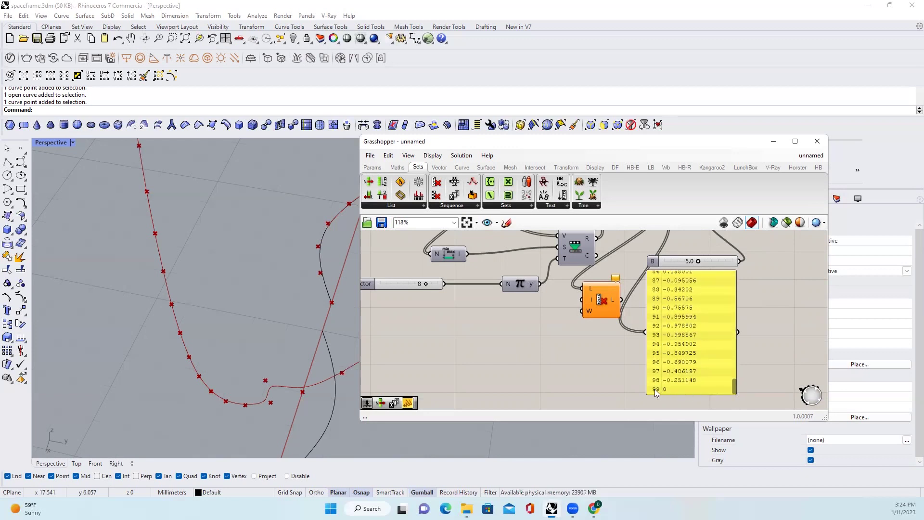
pyautogui.scroll(2, 658, 390)
pyautogui.scroll(-2, 659, 390)
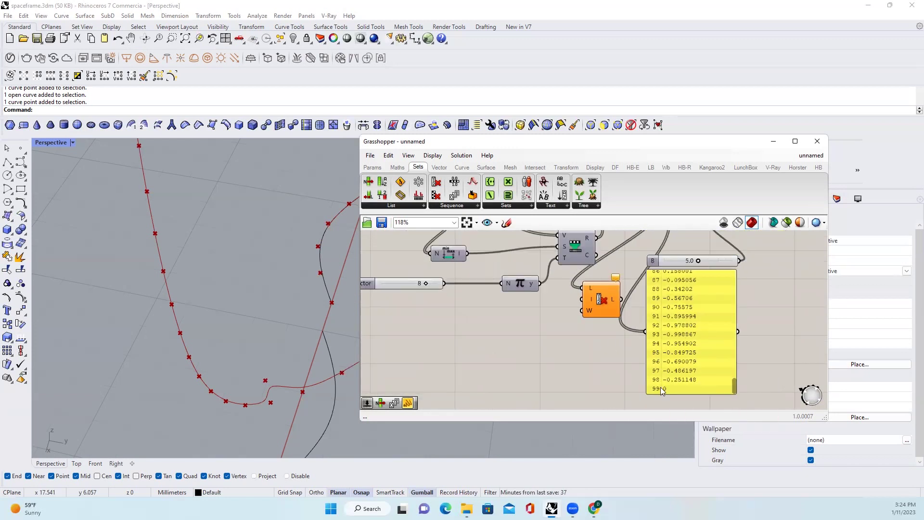
pyautogui.rightClick(592, 307)
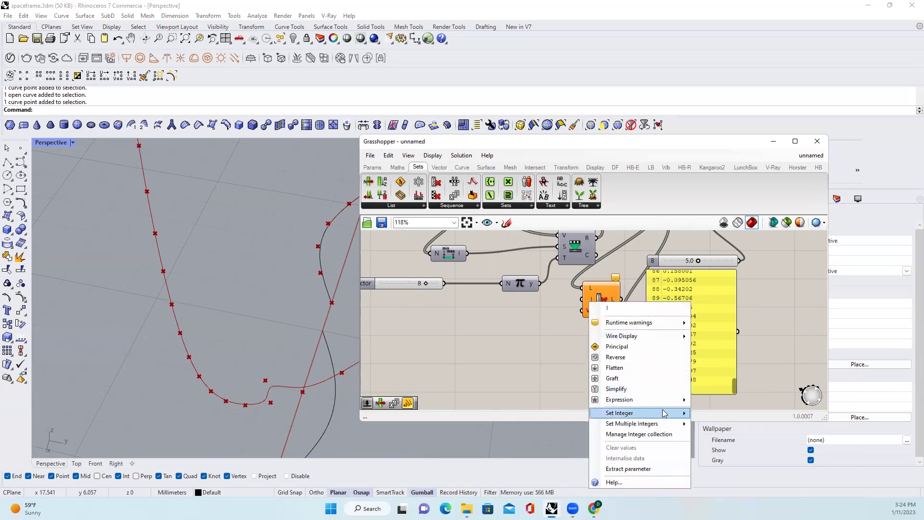
pyautogui.moveTo(635, 412)
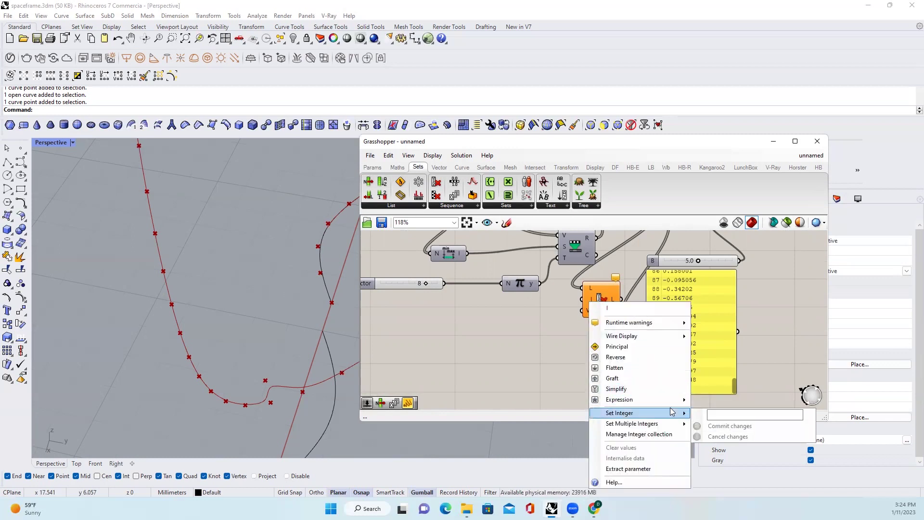
pyautogui.click(754, 412)
pyautogui.write('-1')
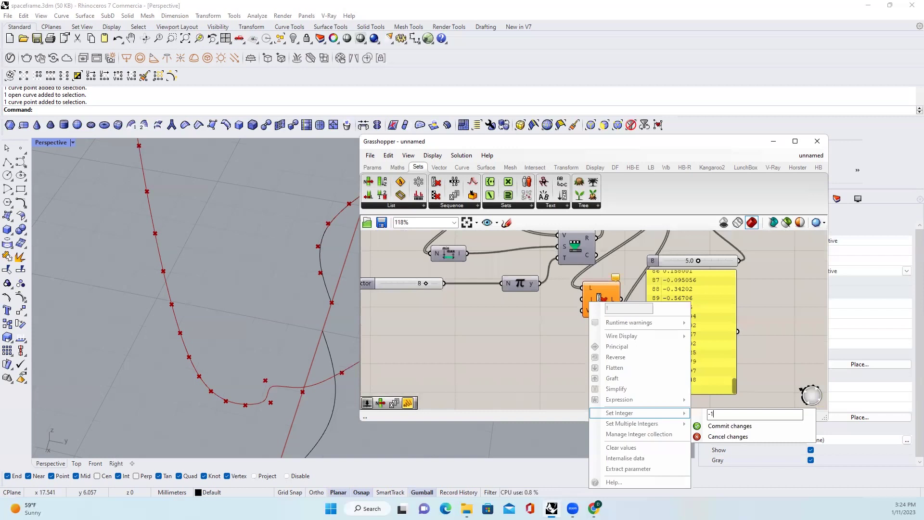
pyautogui.press('Return')
pyautogui.click(692, 332)
pyautogui.moveTo(728, 333); pyautogui.dragTo(667, 328, button='right')
pyautogui.moveTo(729, 272)
pyautogui.mouseDown()
pyautogui.moveTo(778, 334)
pyautogui.moveTo(660, 326)
pyautogui.mouseUp()
pyautogui.scroll(2, 737, 338)
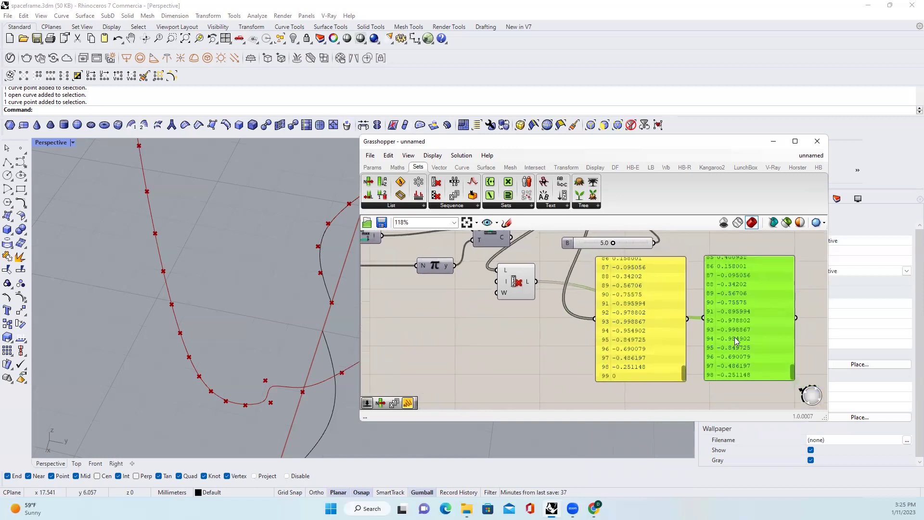
pyautogui.scroll(2, 746, 364)
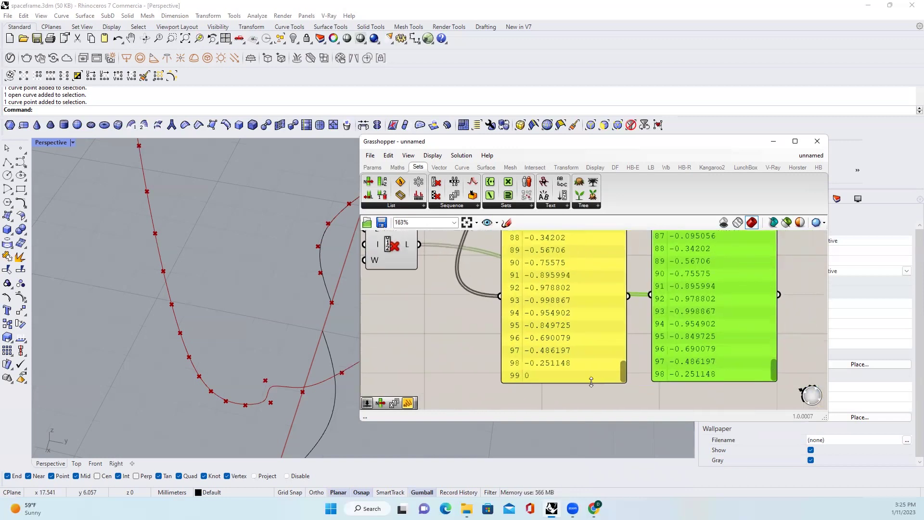
pyautogui.scroll(1, 519, 376)
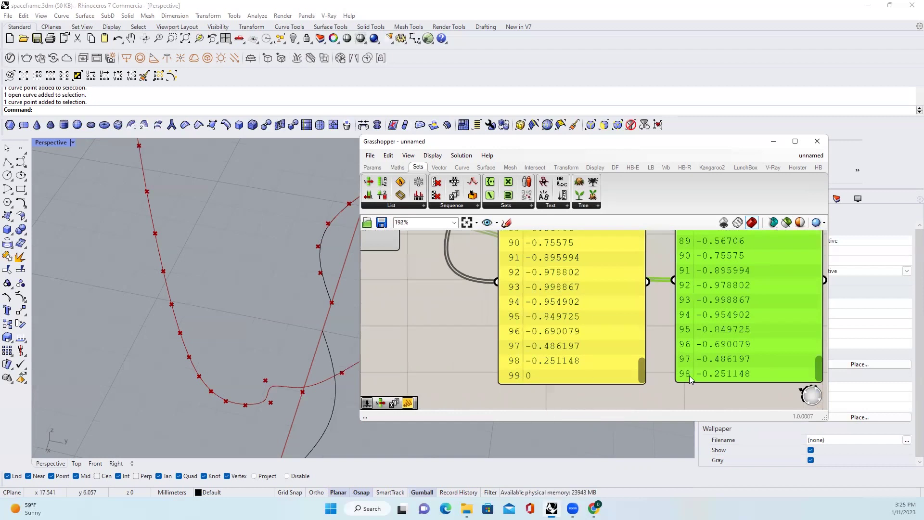
pyautogui.scroll(-3, 688, 375)
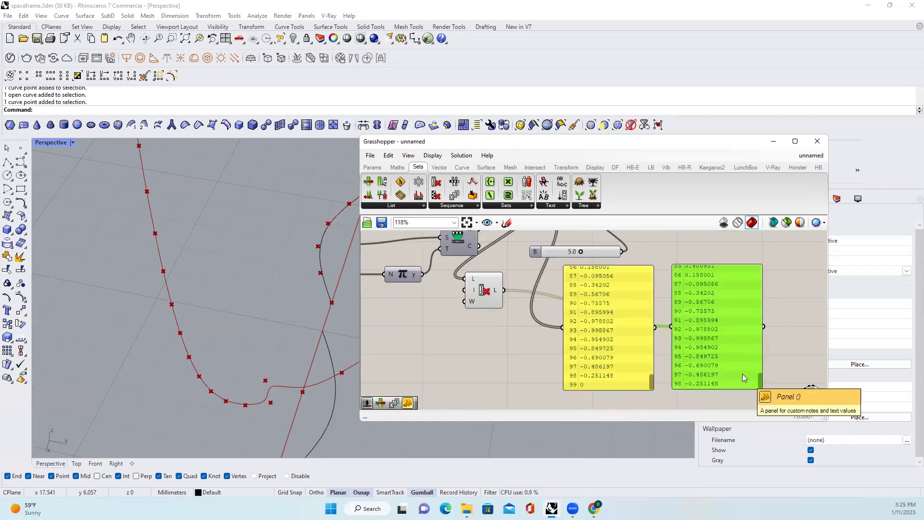
pyautogui.click(496, 292)
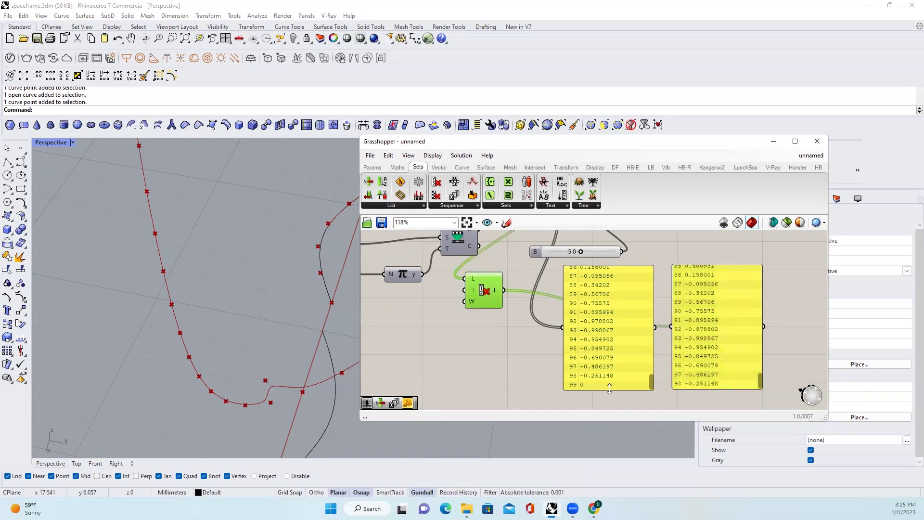
pyautogui.scroll(-3, 608, 390)
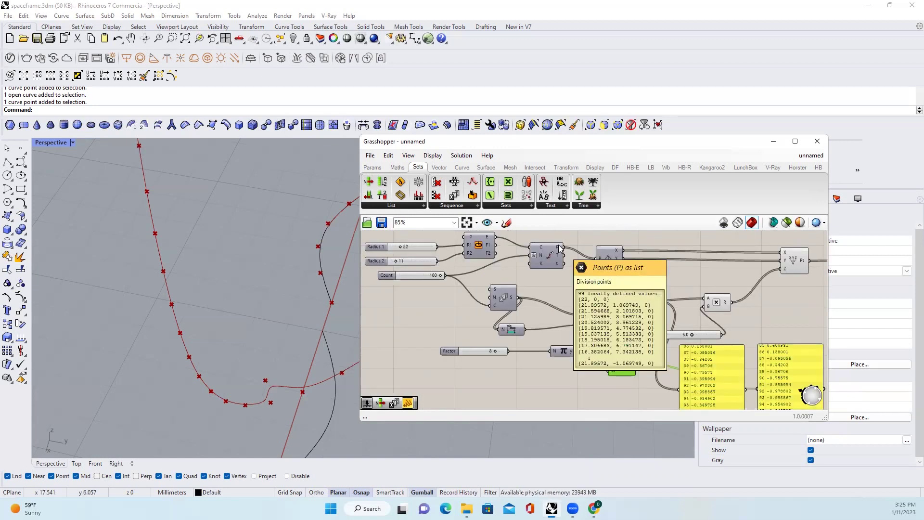
pyautogui.scroll(-1, 558, 245)
# Select the Construct Point component and its neighbour to show the wavy curve's points.
pyautogui.moveTo(652, 285); pyautogui.dragTo(667, 350)
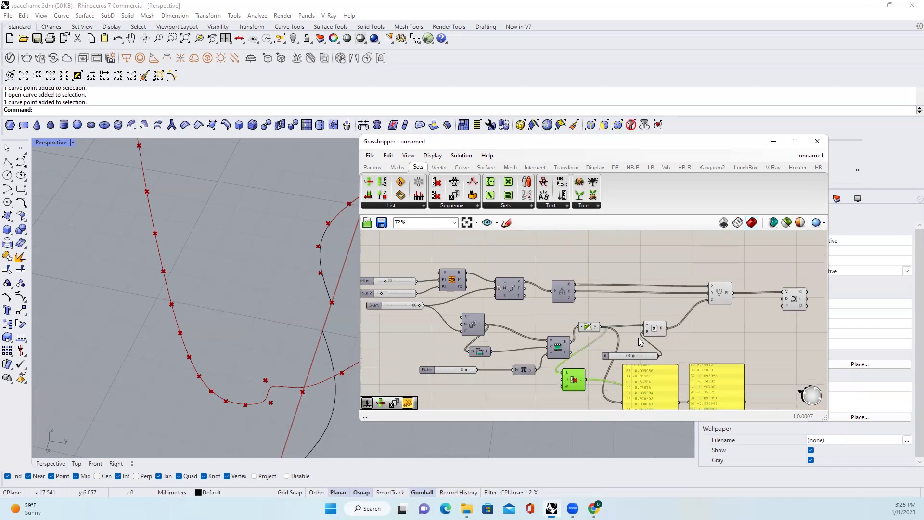
pyautogui.moveTo(667, 349); pyautogui.dragTo(667, 319, button='right')
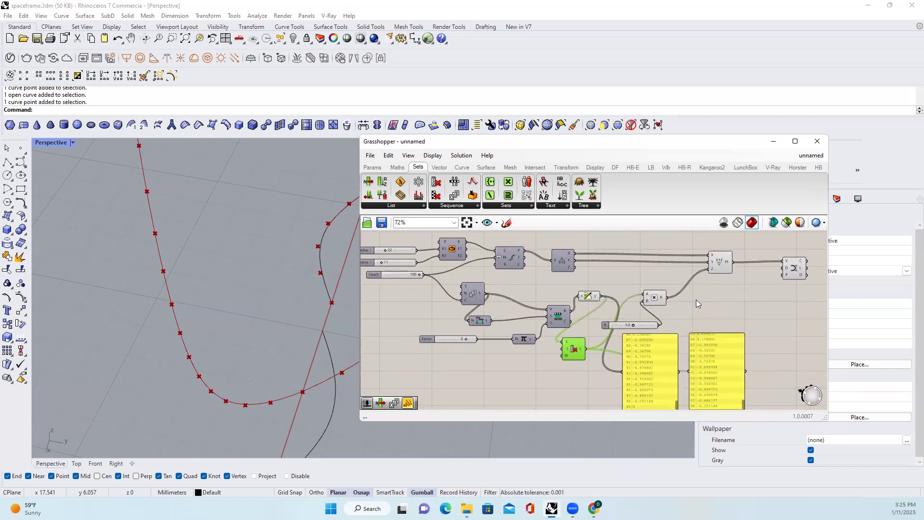
pyautogui.scroll(1, 711, 297)
pyautogui.scroll(1, 585, 270)
pyautogui.scroll(2, 581, 268)
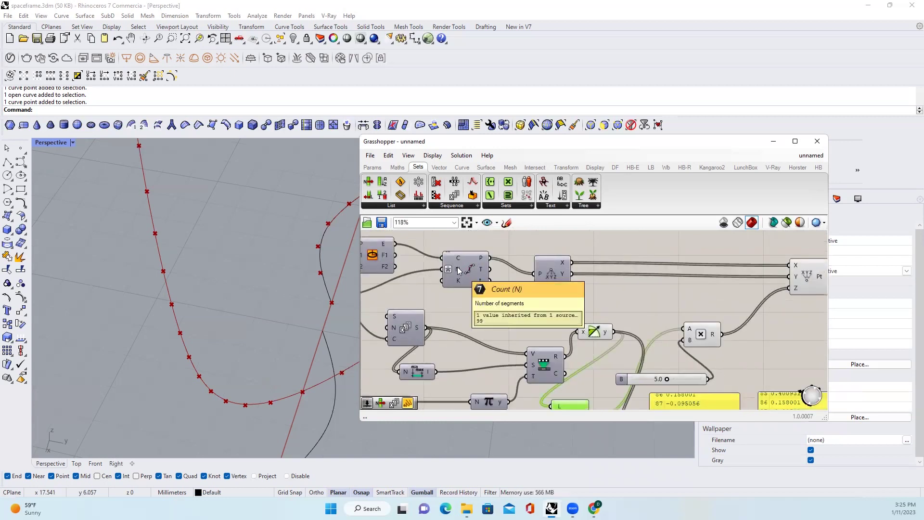
pyautogui.moveTo(818, 275); pyautogui.dragTo(695, 285, button='right')
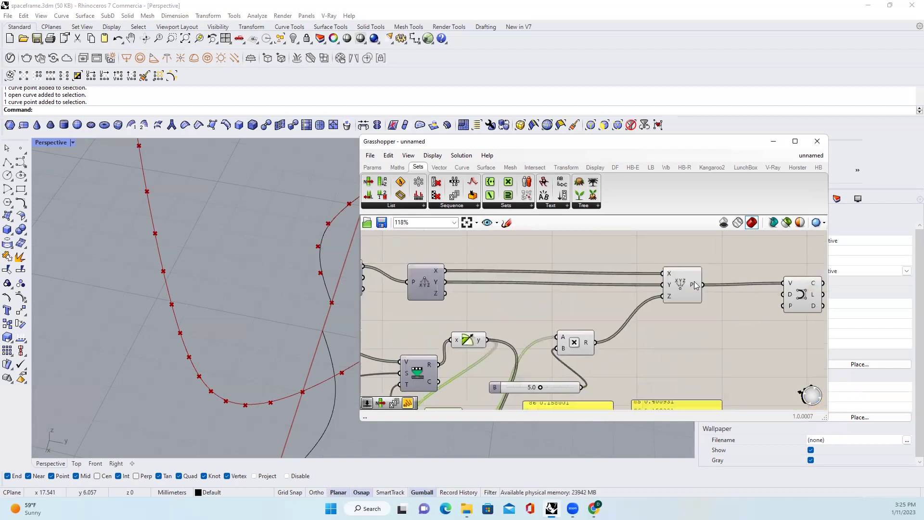
pyautogui.click(682, 285)
pyautogui.moveTo(335, 335); pyautogui.dragTo(269, 288, button='right')
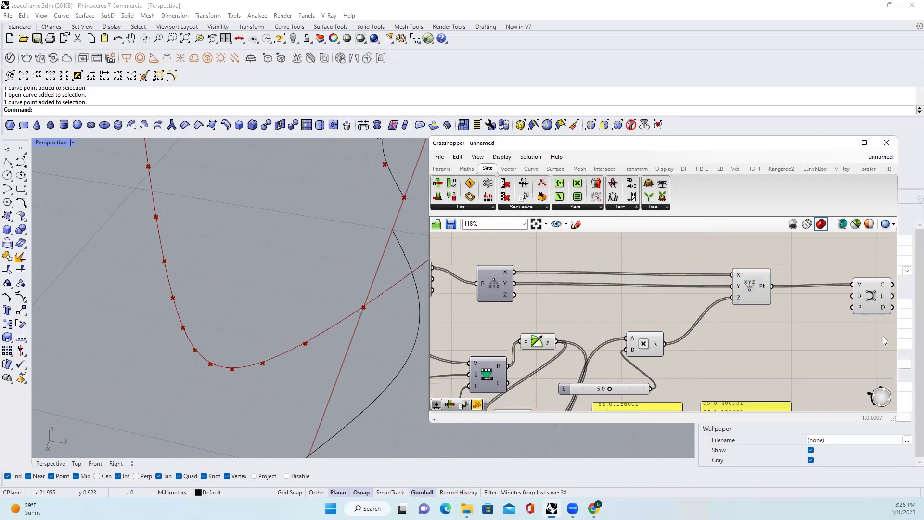
pyautogui.moveTo(894, 324); pyautogui.dragTo(725, 262)
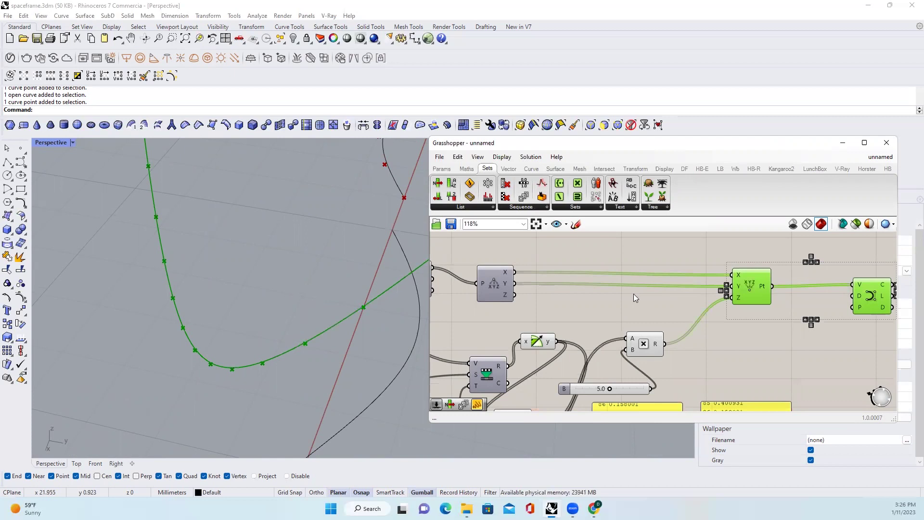
pyautogui.scroll(-3, 317, 340)
pyautogui.scroll(2, 317, 335)
pyautogui.scroll(2, 322, 315)
pyautogui.scroll(2, 349, 311)
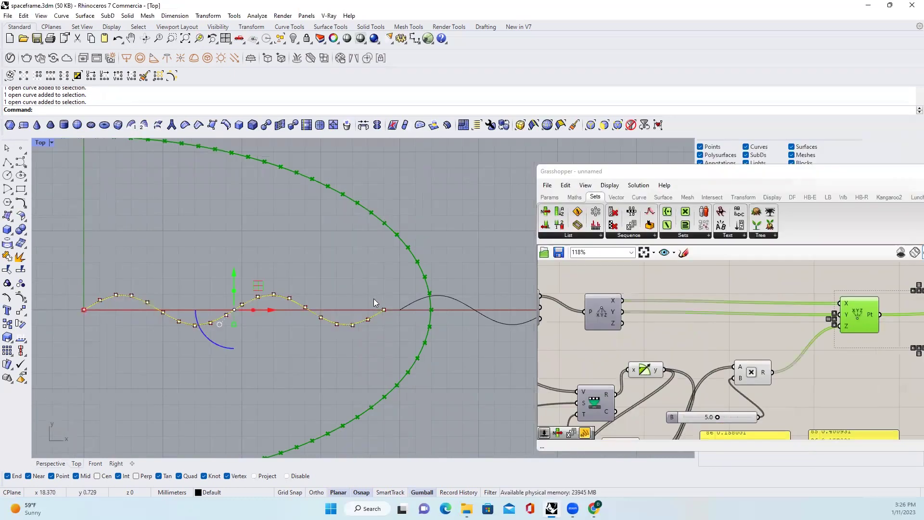
# Delete a control point from the wave curve and copy the curve onto itself.
pyautogui.click(373, 298)
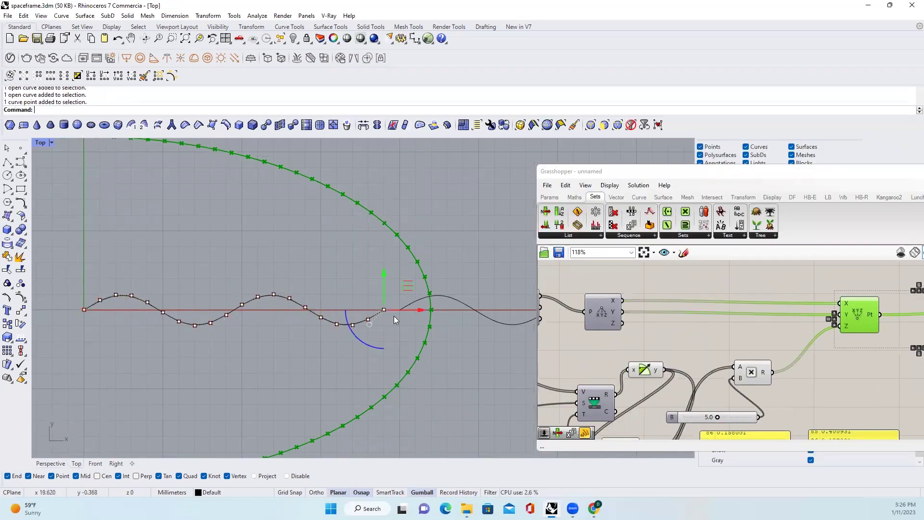
pyautogui.press('Delete')
pyautogui.click(390, 314)
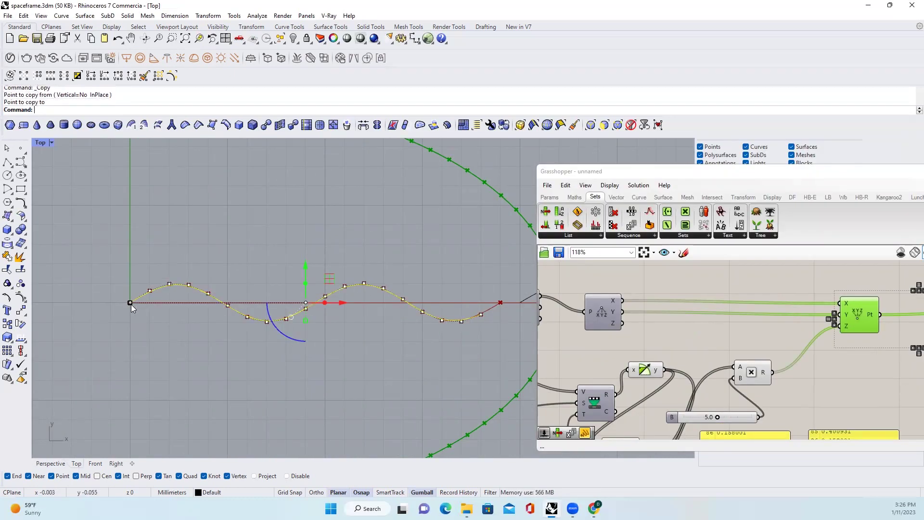
pyautogui.hotkey('ctrl', 'c')
pyautogui.click(130, 304)
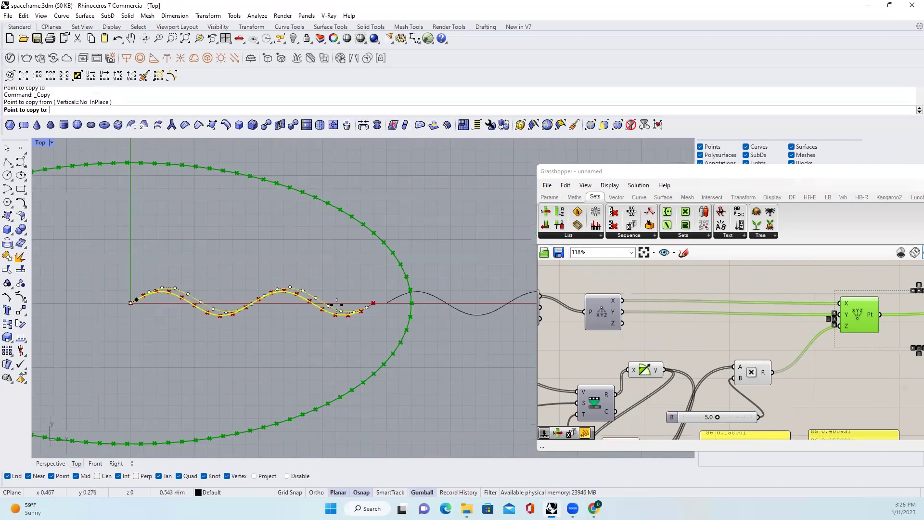
pyautogui.scroll(3, 289, 303)
pyautogui.scroll(2, 306, 307)
pyautogui.click(306, 307)
pyautogui.press('Return')
# Window-select the black wave curves along the axis in Perspective view.
pyautogui.click(280, 327)
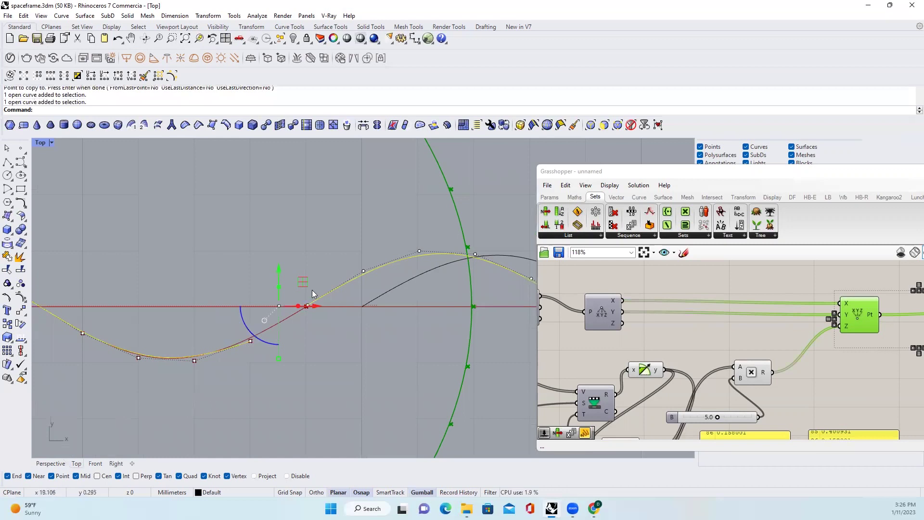
pyautogui.click(51, 463)
pyautogui.moveTo(289, 304); pyautogui.dragTo(332, 328, button='right')
pyautogui.scroll(4, 391, 321)
pyautogui.scroll(-4, 390, 322)
pyautogui.moveTo(395, 288); pyautogui.dragTo(161, 246, button='right')
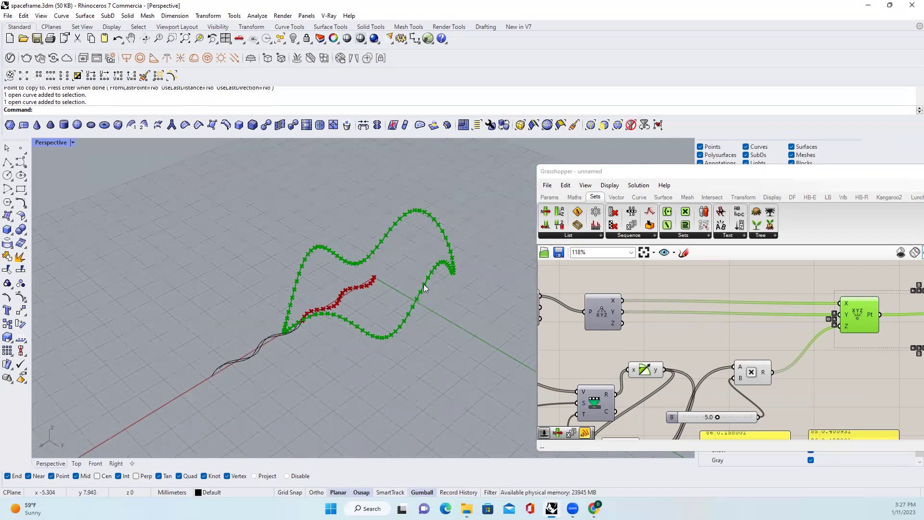
pyautogui.moveTo(198, 242); pyautogui.dragTo(409, 421)
# Delete the black curves and turn off the lower group's preview.
pyautogui.press('Delete')
pyautogui.scroll(-5, 751, 352)
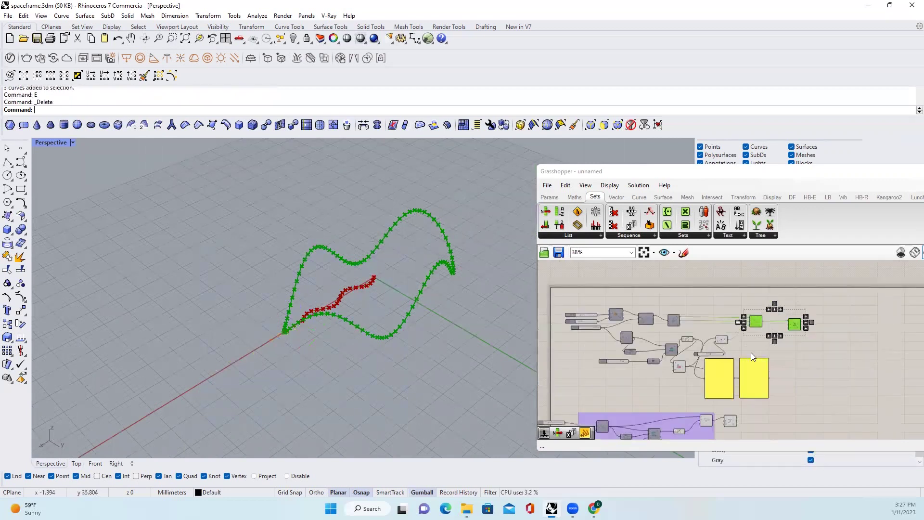
pyautogui.scroll(-3, 785, 358)
pyautogui.moveTo(785, 358); pyautogui.dragTo(589, 326)
pyautogui.moveTo(498, 297); pyautogui.dragTo(486, 292, button='right')
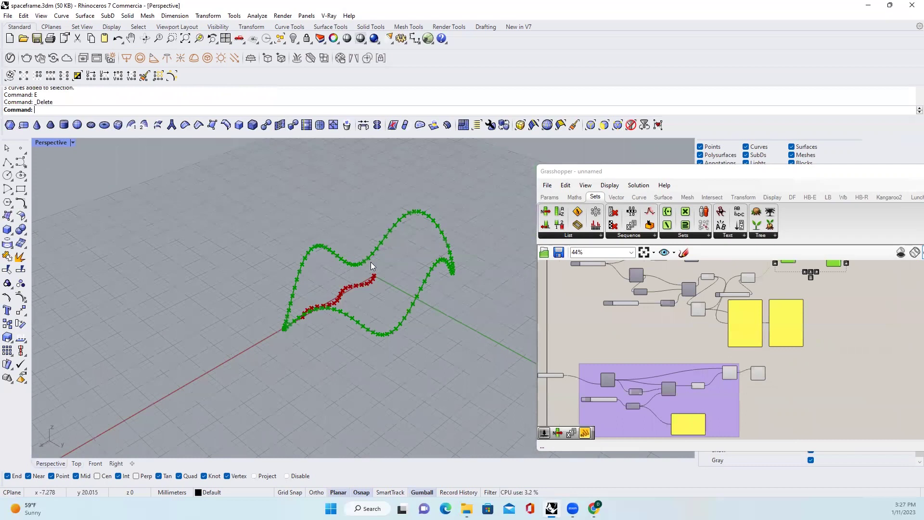
pyautogui.moveTo(370, 262)
pyautogui.mouseDown(button='right')
pyautogui.moveTo(454, 261)
pyautogui.moveTo(436, 259)
pyautogui.mouseUp(button='right')
pyautogui.click(696, 368)
pyautogui.middleClick(707, 354)
pyautogui.click(708, 333)
pyautogui.scroll(-1, 751, 356)
# Select the Interpolate curve component that builds the wavy loop.
pyautogui.moveTo(751, 356); pyautogui.dragTo(701, 390)
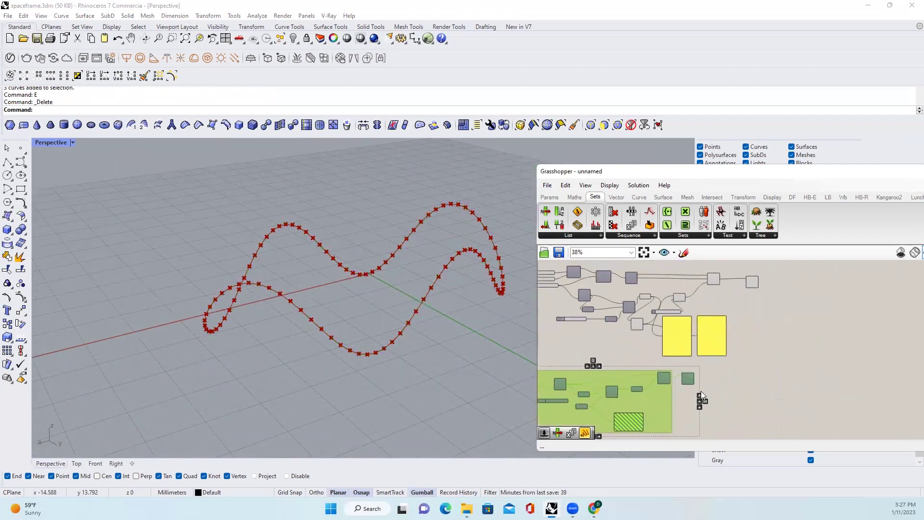
pyautogui.click(701, 390)
pyautogui.scroll(4, 728, 324)
pyautogui.click(701, 329)
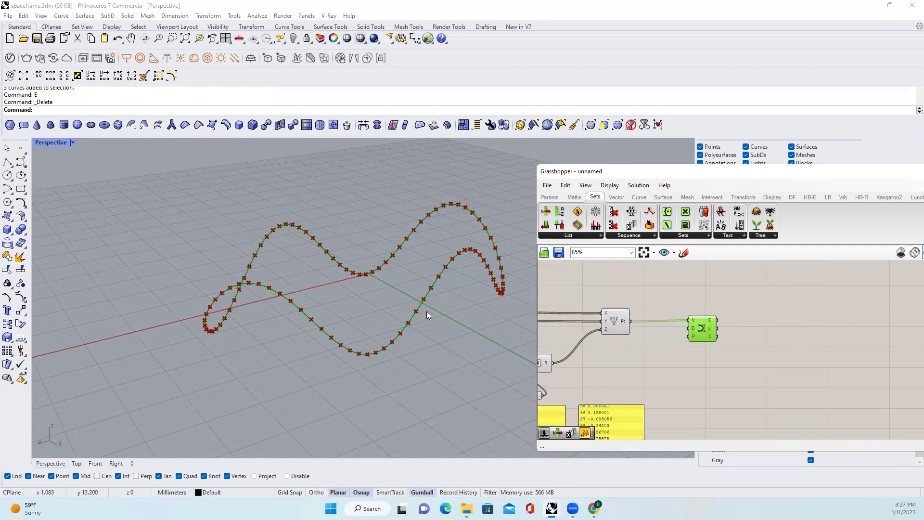
pyautogui.moveTo(412, 309)
pyautogui.mouseDown(button='right')
pyautogui.moveTo(383, 329)
pyautogui.moveTo(419, 296)
pyautogui.mouseUp(button='right')
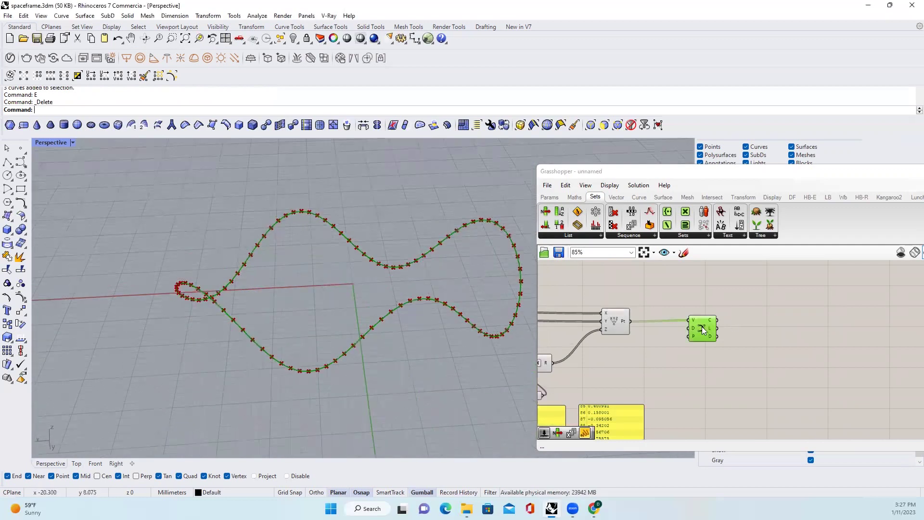
# Add a Scale NU component and feed the wavy curve into it.
pyautogui.doubleClick(756, 324)
pyautogui.write('sca')
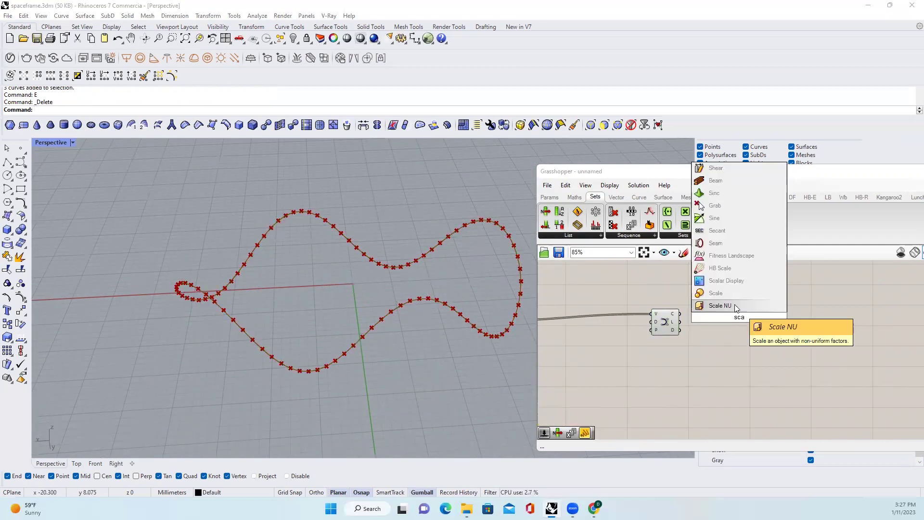
pyautogui.click(733, 304)
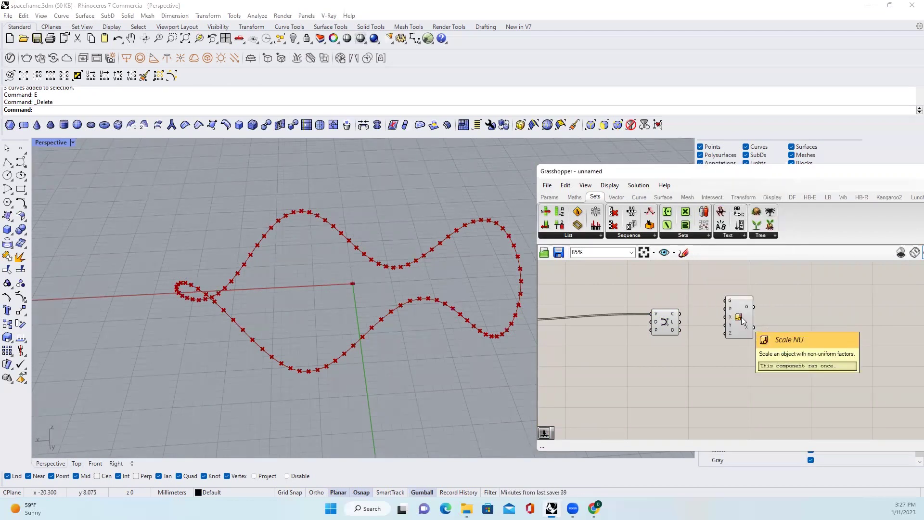
pyautogui.moveTo(742, 320); pyautogui.dragTo(770, 340)
pyautogui.scroll(3, 697, 332)
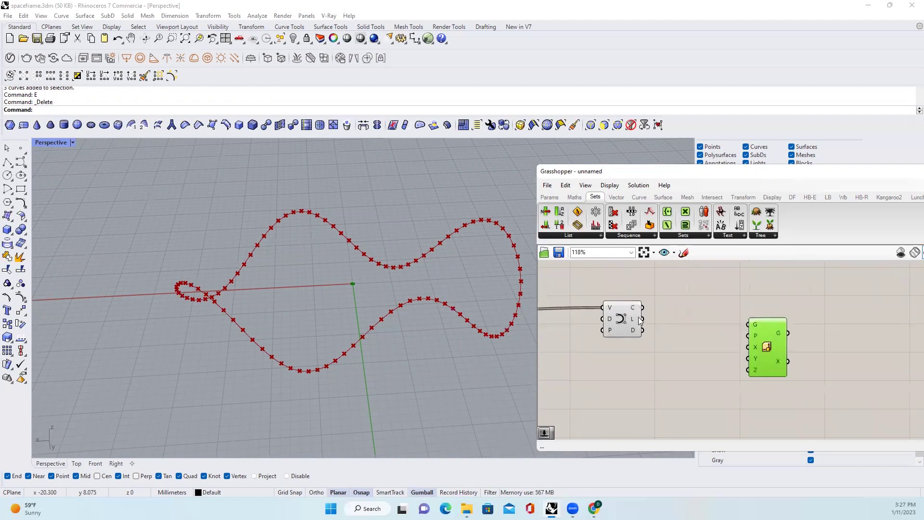
pyautogui.moveTo(641, 319); pyautogui.dragTo(749, 324)
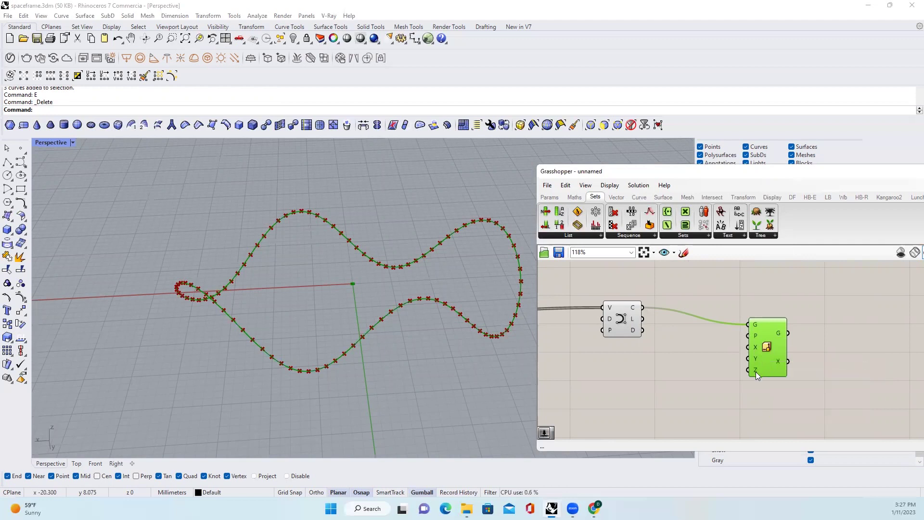
pyautogui.scroll(-1, 756, 372)
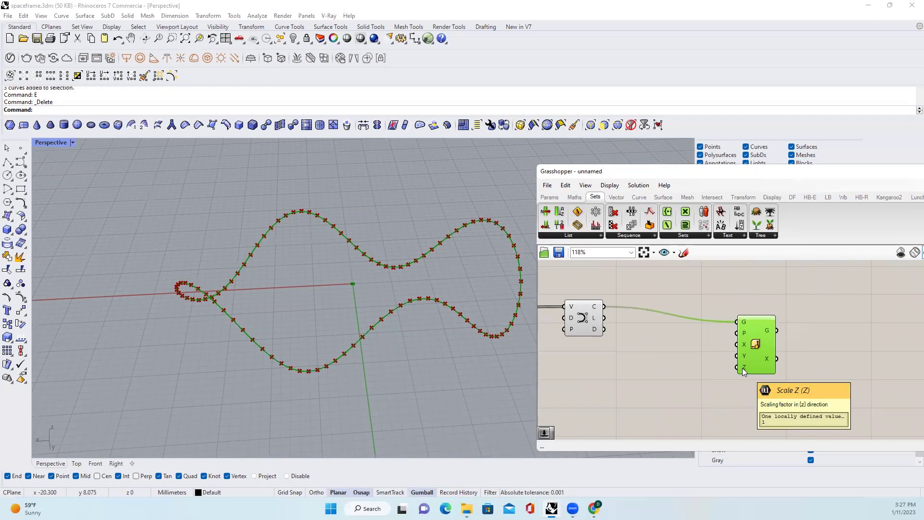
# Create a 0.55 slider and connect it to the X and Y scale factors.
pyautogui.doubleClick(639, 364)
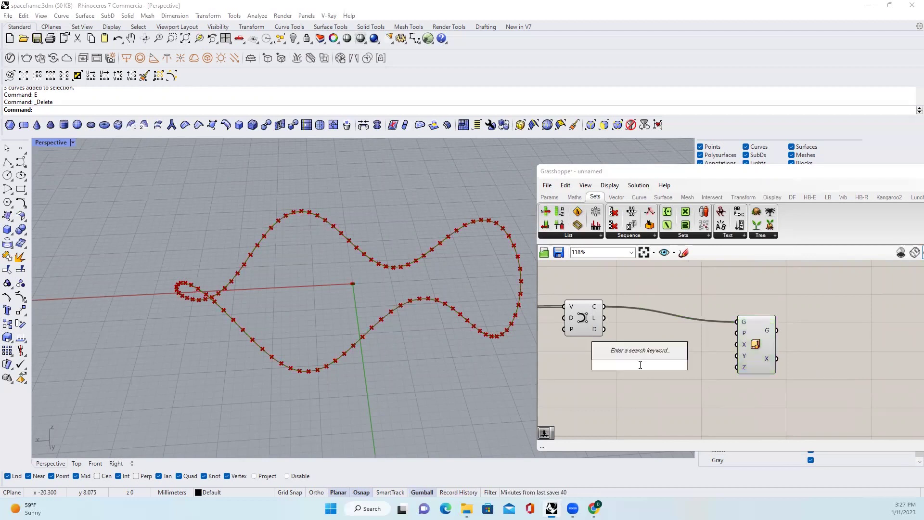
pyautogui.write('0.5')
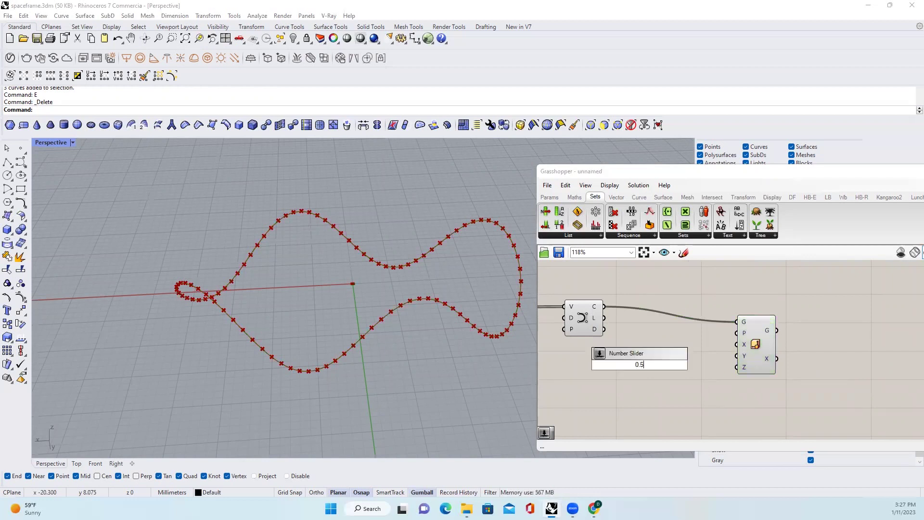
pyautogui.press('Return')
pyautogui.doubleClick(652, 353)
pyautogui.write('0')
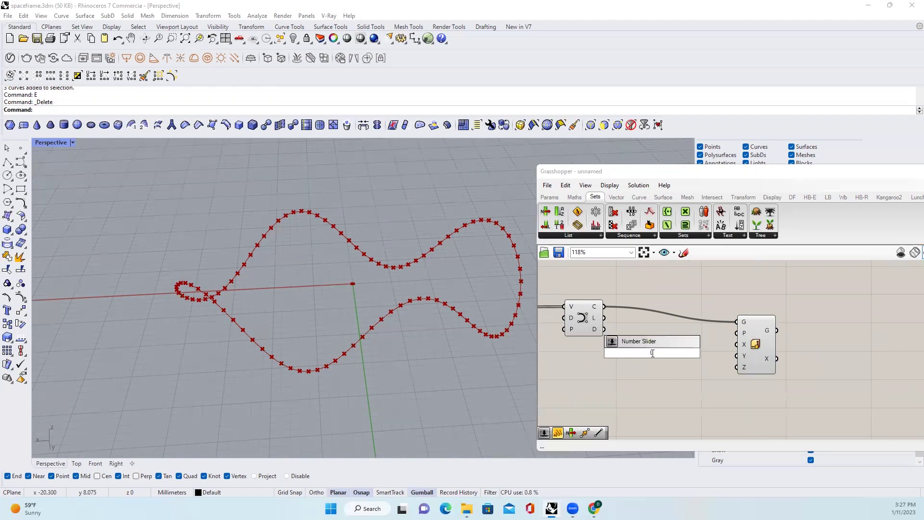
pyautogui.press('Return')
pyautogui.moveTo(702, 353); pyautogui.dragTo(737, 344)
pyautogui.moveTo(410, 335); pyautogui.dragTo(424, 310, button='right')
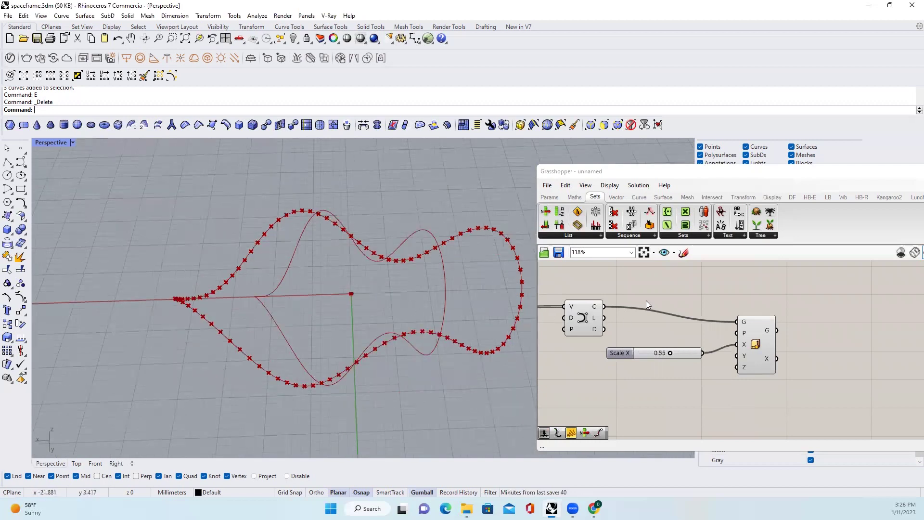
pyautogui.moveTo(645, 301); pyautogui.dragTo(708, 302, button='right')
pyautogui.moveTo(405, 310); pyautogui.dragTo(450, 288, button='right')
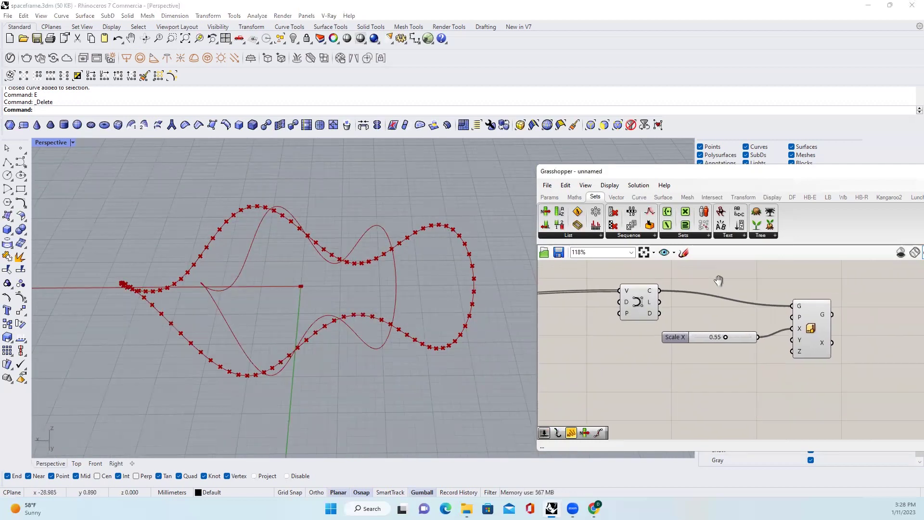
pyautogui.moveTo(732, 304); pyautogui.dragTo(725, 281, button='right')
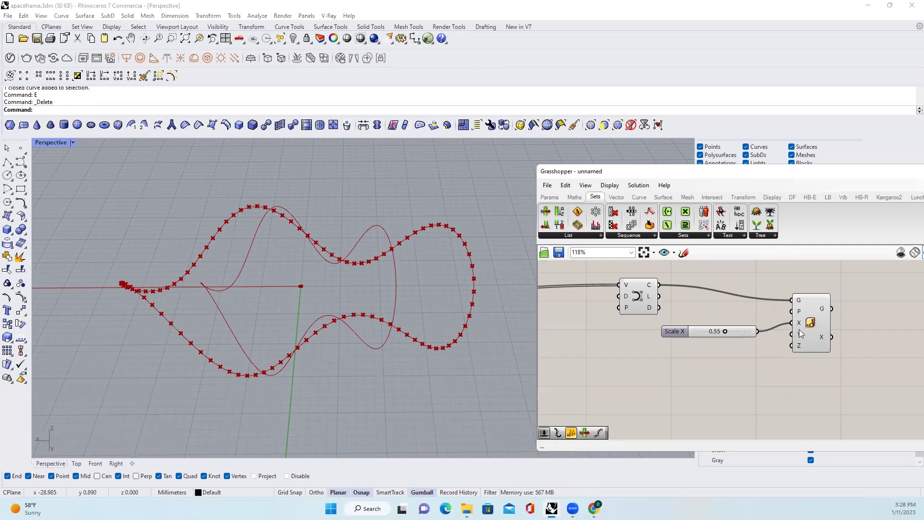
pyautogui.moveTo(738, 335); pyautogui.dragTo(712, 338)
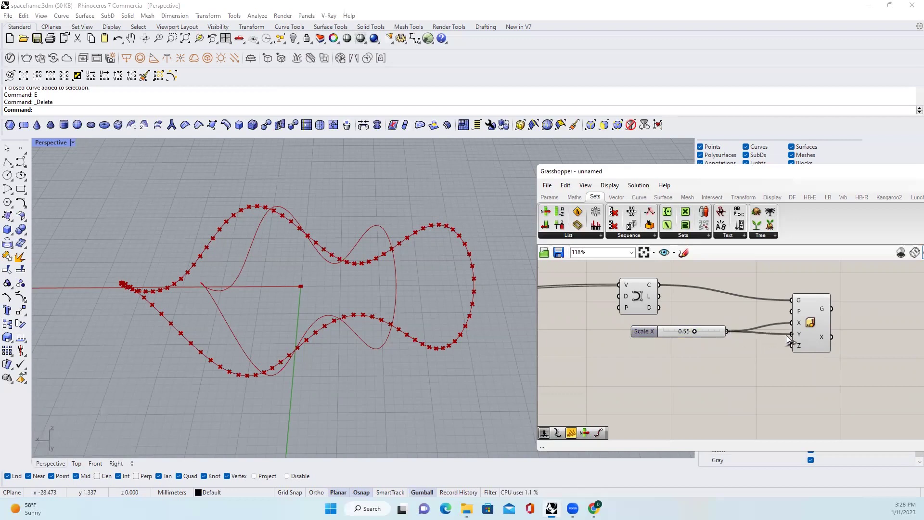
pyautogui.moveTo(786, 335); pyautogui.dragTo(792, 337)
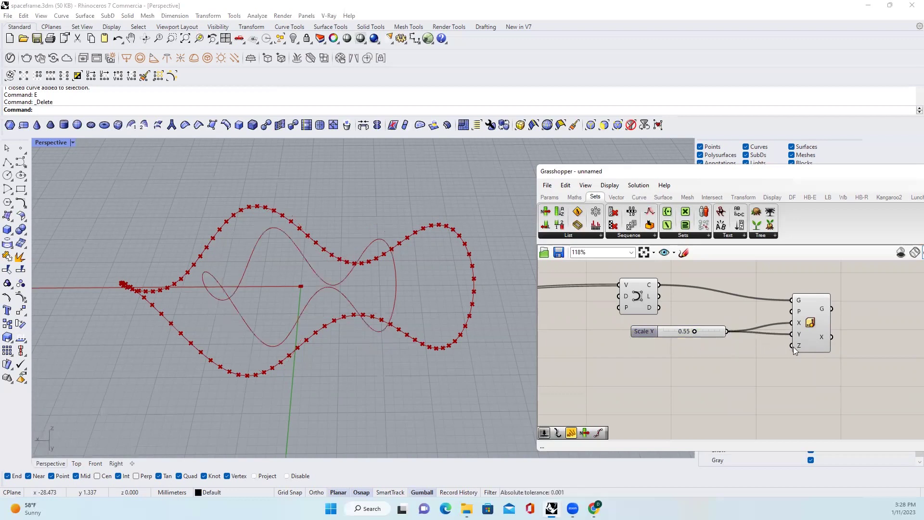
# Add a 0.11 number slider and connect it to the Z scale factor.
pyautogui.doubleClick(673, 349)
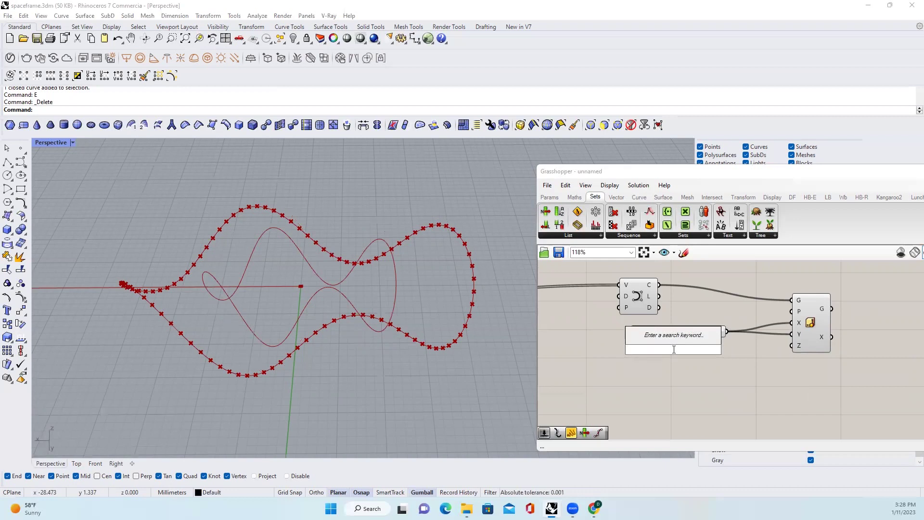
pyautogui.write('0.11')
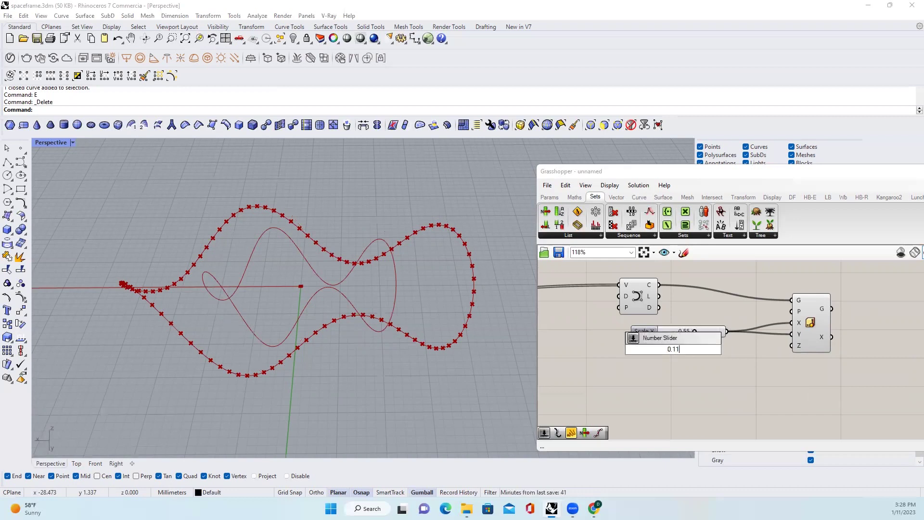
pyautogui.press('Return')
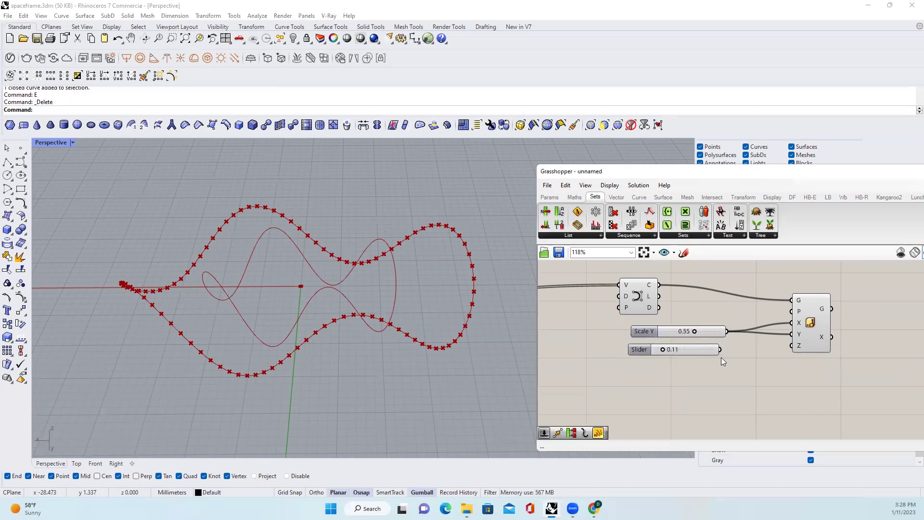
pyautogui.moveTo(720, 350); pyautogui.dragTo(793, 345)
pyautogui.moveTo(448, 320); pyautogui.dragTo(423, 330, button='right')
# Add a Loft component and feed it the outer curve and its scaled copy.
pyautogui.moveTo(837, 375); pyautogui.dragTo(729, 377, button='right')
pyautogui.doubleClick(798, 327)
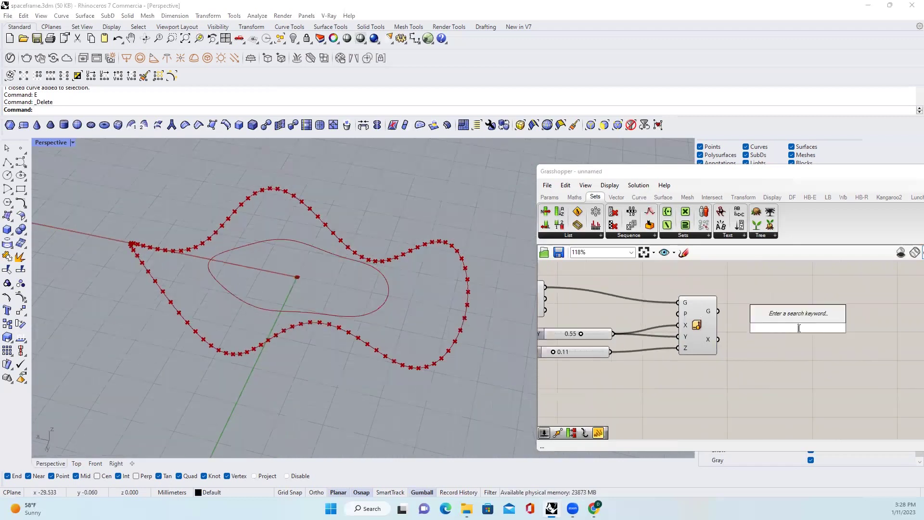
pyautogui.write('loft')
pyautogui.press('Return')
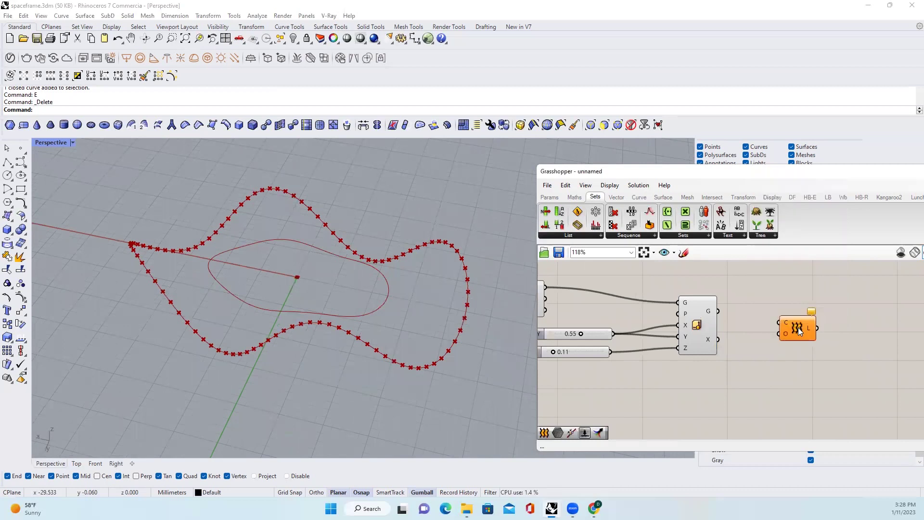
pyautogui.scroll(-2, 798, 327)
pyautogui.click(821, 336)
pyautogui.moveTo(738, 297); pyautogui.dragTo(828, 309)
pyautogui.scroll(2, 777, 304)
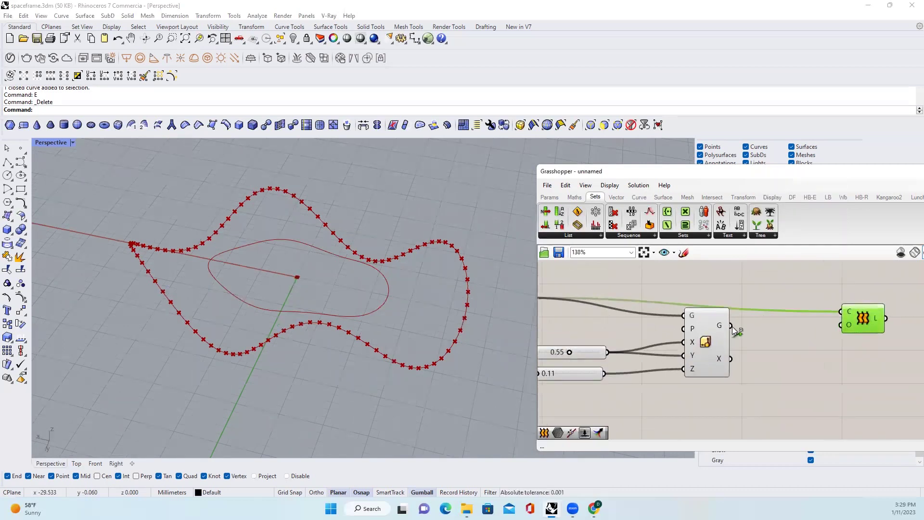
pyautogui.keyDown('shift'); pyautogui.moveTo(730, 324); pyautogui.dragTo(841, 315); pyautogui.keyUp('shift')
# Lower the X/Y scale factor to 0.40 and inspect the lofted ring surface.
pyautogui.moveTo(359, 292); pyautogui.dragTo(376, 309, button='right')
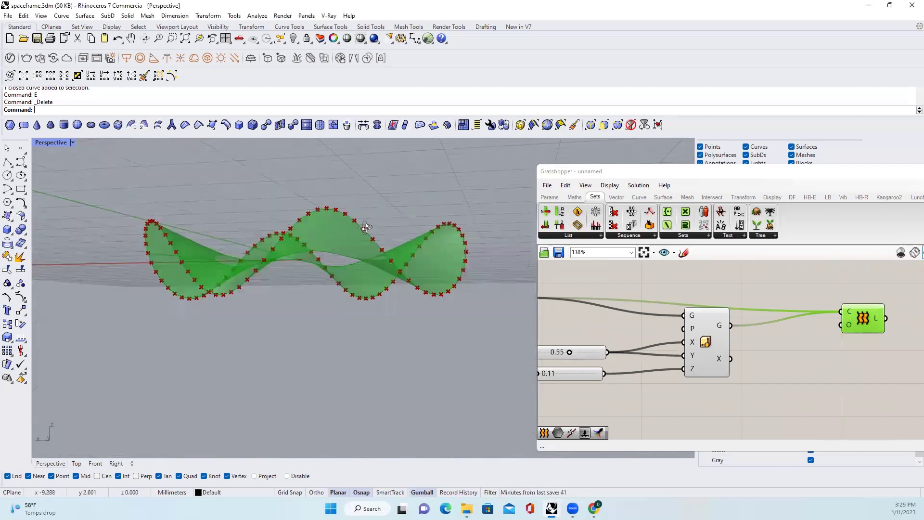
pyautogui.moveTo(430, 277); pyautogui.dragTo(435, 301, button='right')
pyautogui.moveTo(715, 334)
pyautogui.mouseDown()
pyautogui.moveTo(628, 346)
pyautogui.moveTo(659, 332)
pyautogui.mouseUp()
pyautogui.scroll(2, 675, 330)
pyautogui.moveTo(433, 303); pyautogui.dragTo(441, 288, button='right')
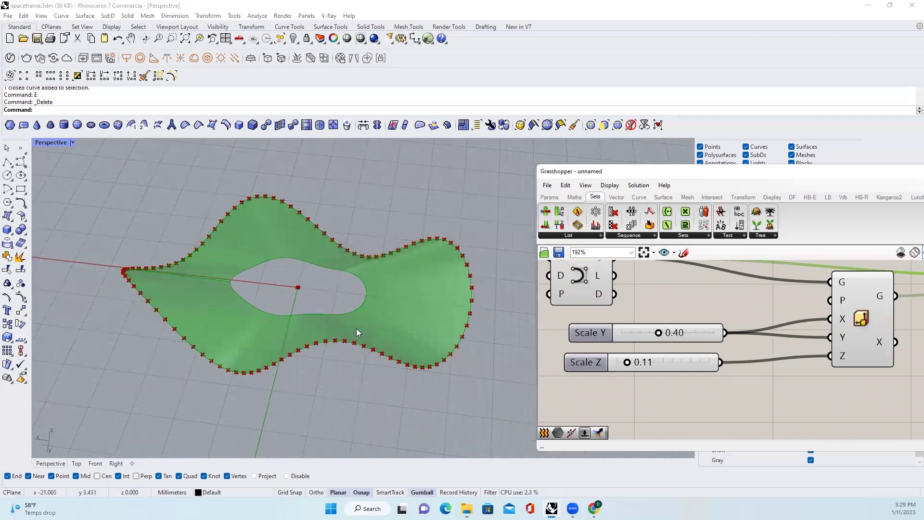
pyautogui.moveTo(339, 326); pyautogui.dragTo(339, 290, button='right')
pyautogui.scroll(-2, 754, 342)
pyautogui.click(754, 341)
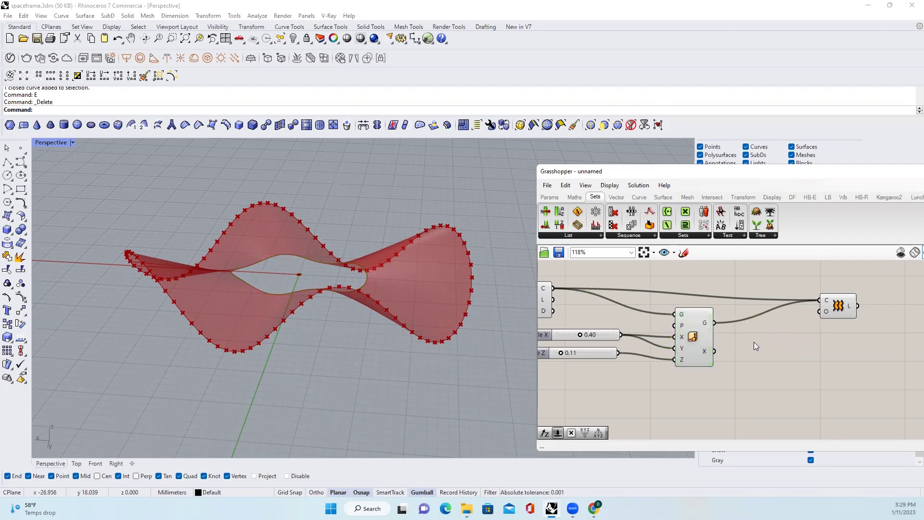
pyautogui.click(704, 336)
# Raise the scaled curve with a Move driven by Unit Z and a 4.4 slider.
pyautogui.doubleClick(784, 341)
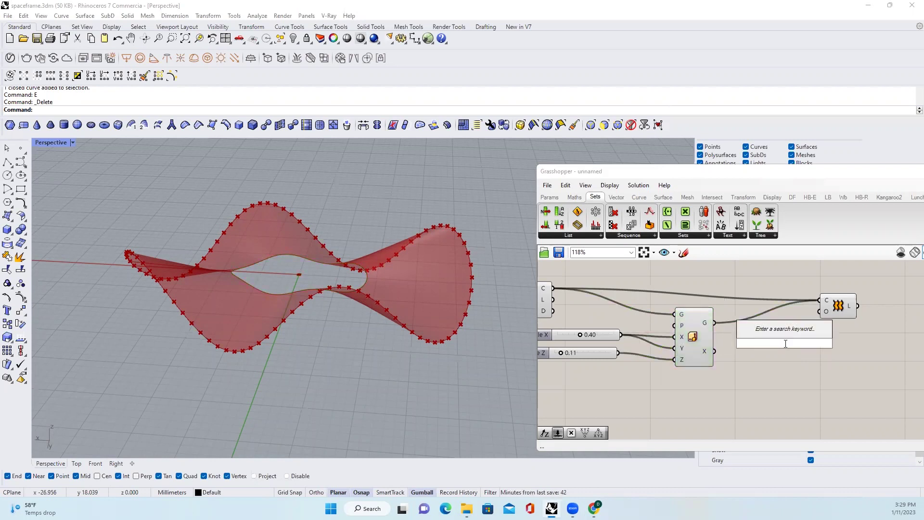
pyautogui.write('move')
pyautogui.press('Return')
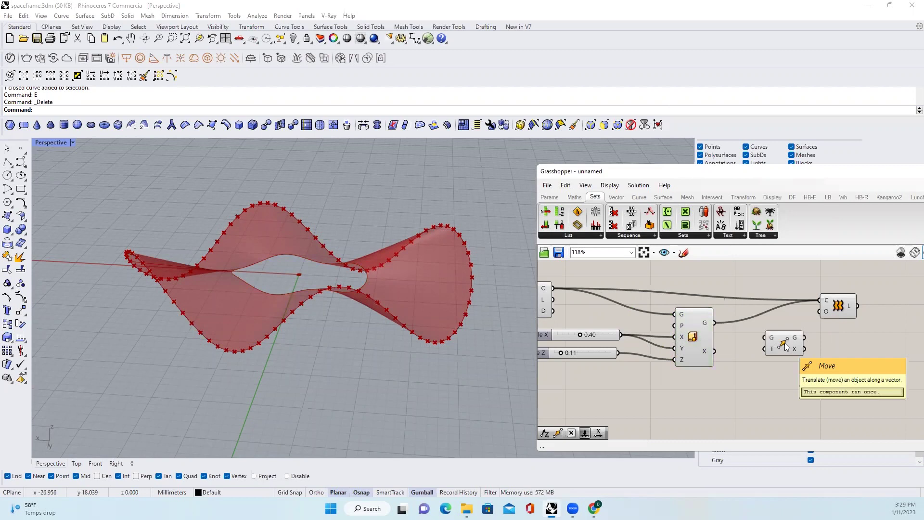
pyautogui.moveTo(756, 336); pyautogui.dragTo(758, 336)
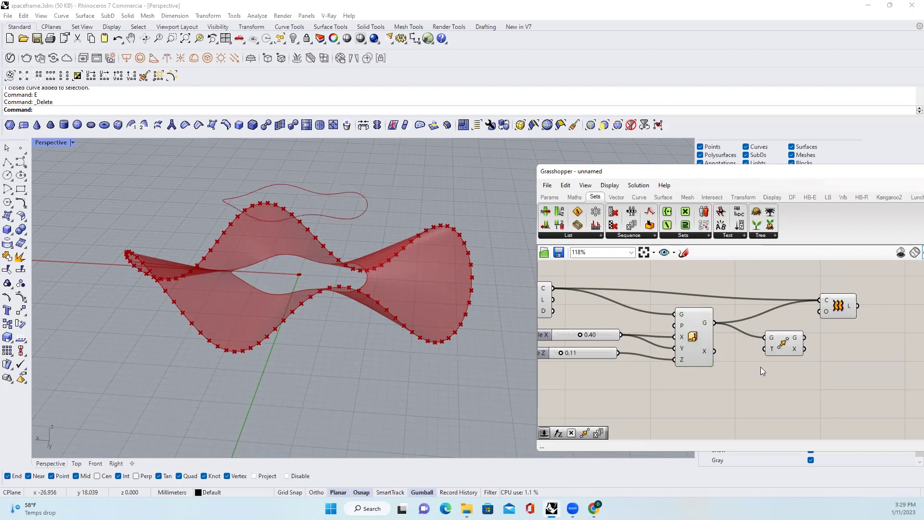
pyautogui.doubleClick(736, 385)
pyautogui.write('z')
pyautogui.press('Return')
pyautogui.moveTo(755, 385); pyautogui.dragTo(765, 349)
pyautogui.doubleClick(610, 398)
pyautogui.write('slider')
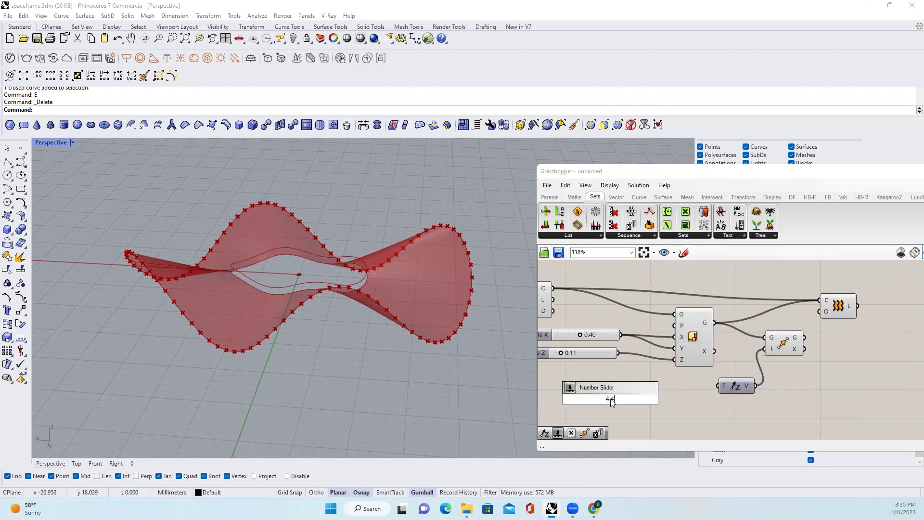
pyautogui.press('Return')
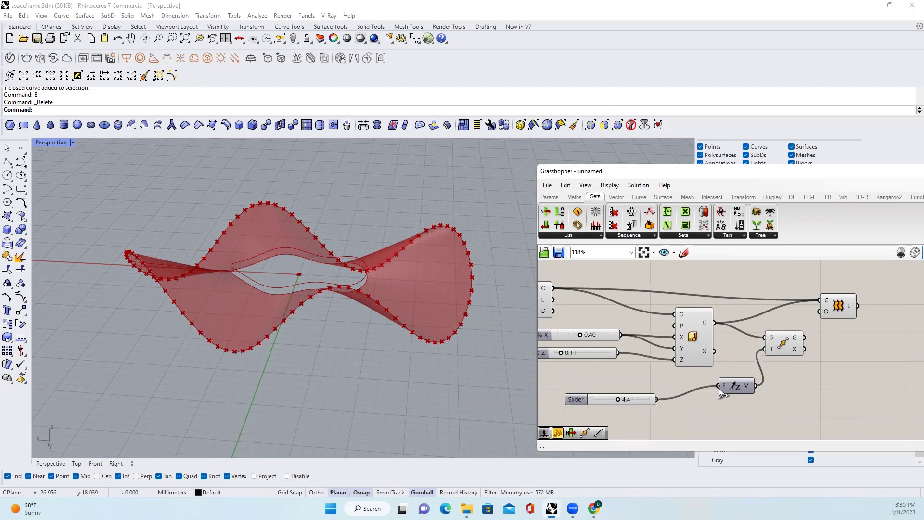
pyautogui.moveTo(656, 398); pyautogui.dragTo(723, 387)
# Replace the Loft's curve input with a Merge of the outer and raised curves.
pyautogui.click(837, 305)
pyautogui.rightClick(824, 300)
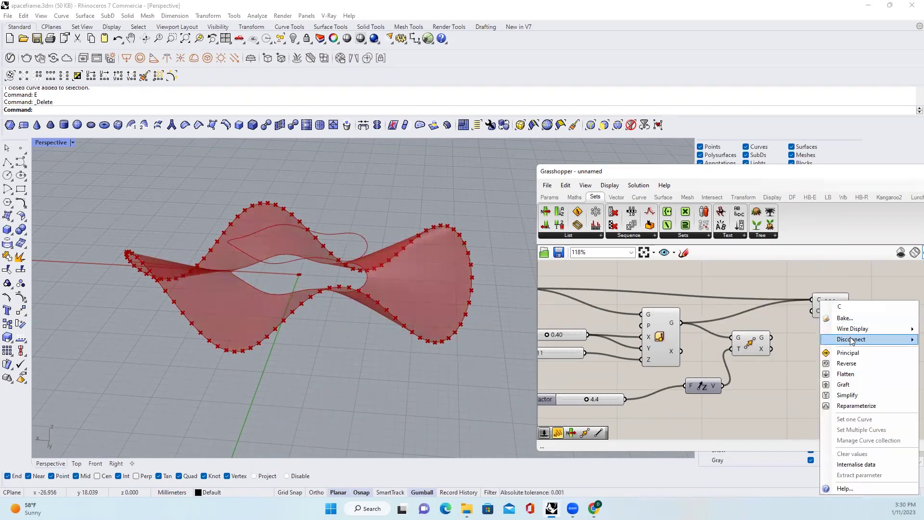
pyautogui.moveTo(852, 339)
pyautogui.click(803, 340)
pyautogui.scroll(-3, 826, 314)
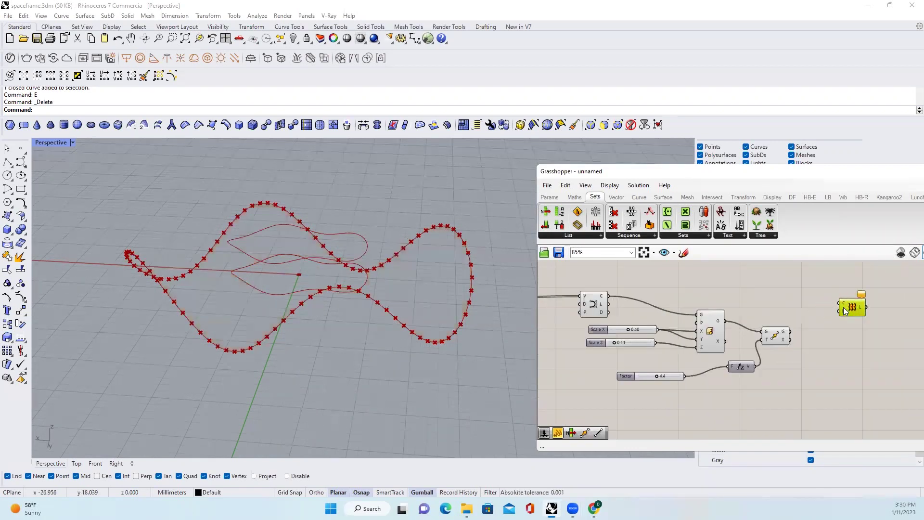
pyautogui.doubleClick(817, 309)
pyautogui.write('cross')
pyautogui.press('Return')
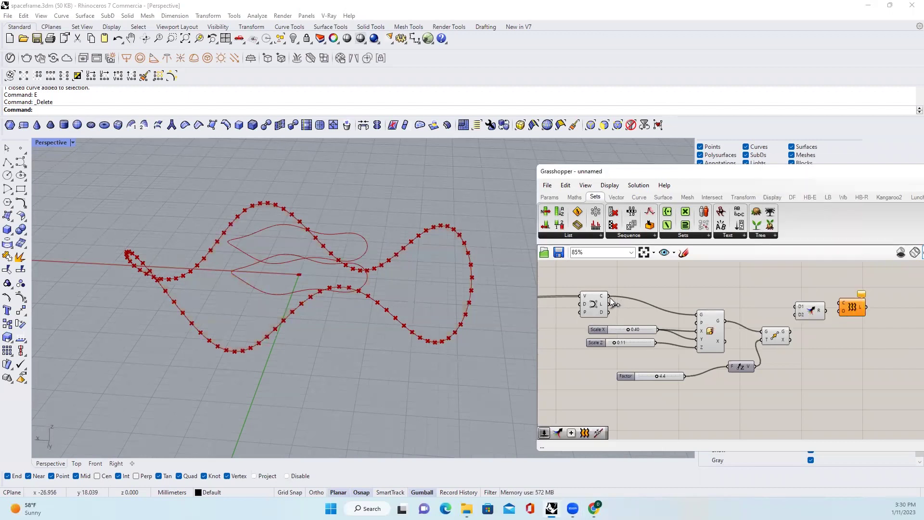
pyautogui.moveTo(605, 299); pyautogui.dragTo(797, 307)
pyautogui.scroll(3, 807, 316)
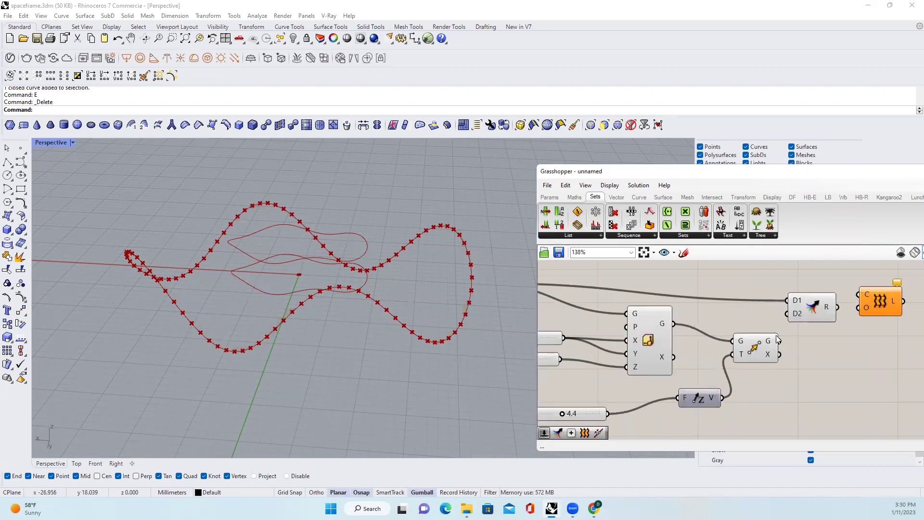
pyautogui.moveTo(781, 341); pyautogui.dragTo(797, 313)
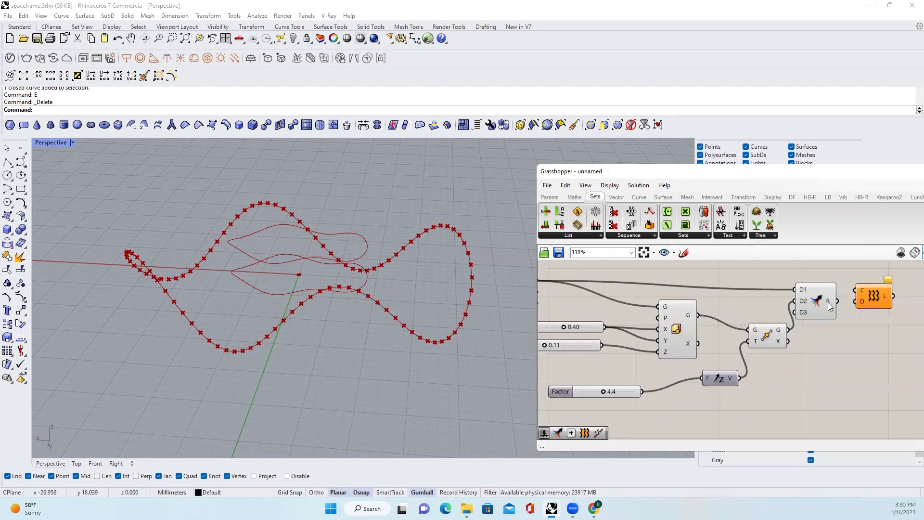
pyautogui.scroll(-2, 829, 303)
pyautogui.moveTo(829, 301); pyautogui.dragTo(860, 292)
pyautogui.click(872, 298)
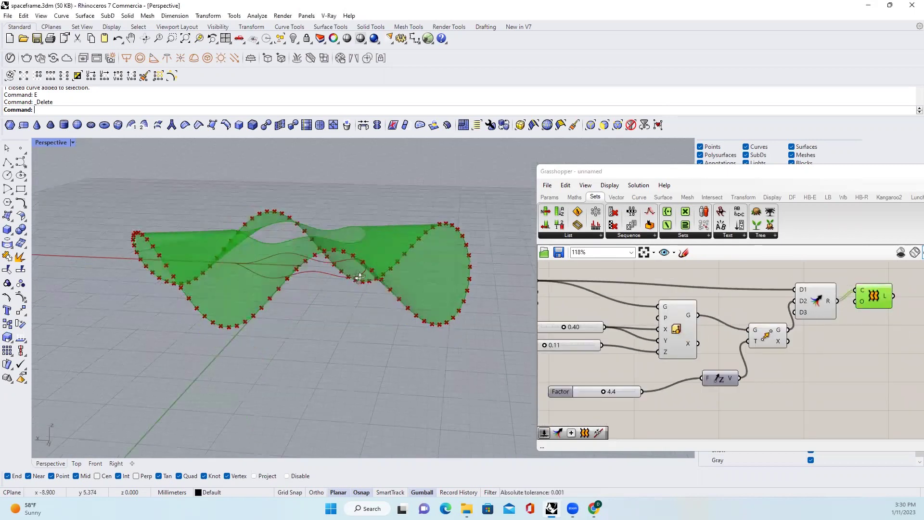
pyautogui.moveTo(289, 288); pyautogui.dragTo(381, 310, button='right')
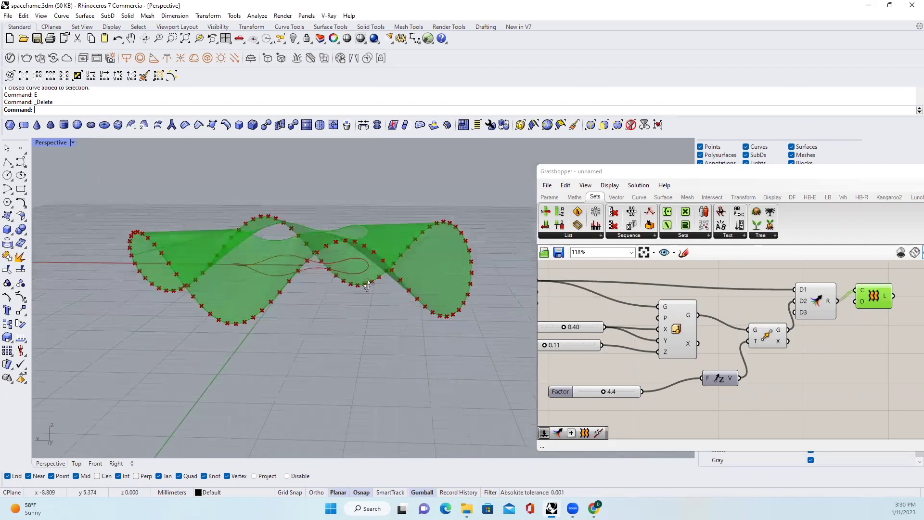
# In Front view, set the lift factor to 3.5 and the Z scale to 0.07.
pyautogui.click(95, 463)
pyautogui.scroll(1, 275, 302)
pyautogui.scroll(1, 289, 288)
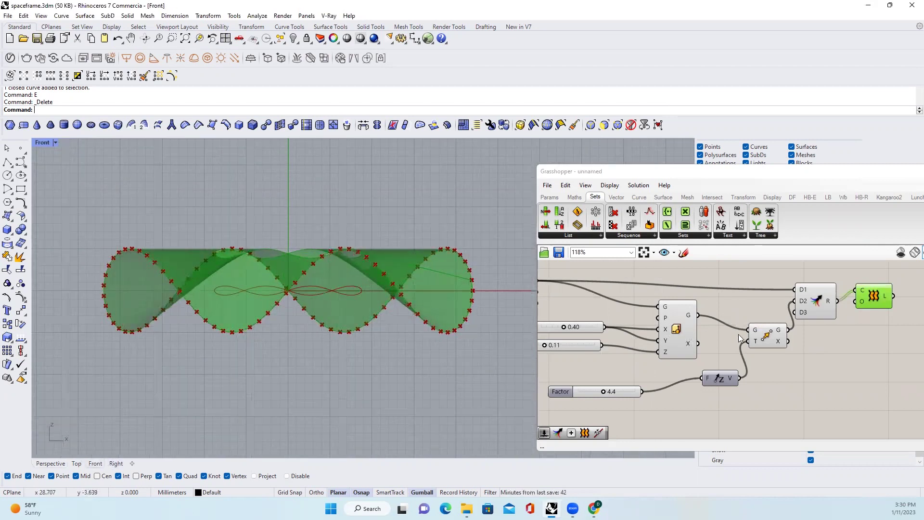
pyautogui.scroll(3, 734, 336)
pyautogui.scroll(2, 685, 346)
pyautogui.moveTo(623, 385)
pyautogui.mouseDown()
pyautogui.moveTo(602, 387)
pyautogui.moveTo(618, 385)
pyautogui.mouseUp()
pyautogui.moveTo(608, 357); pyautogui.dragTo(663, 332, button='right')
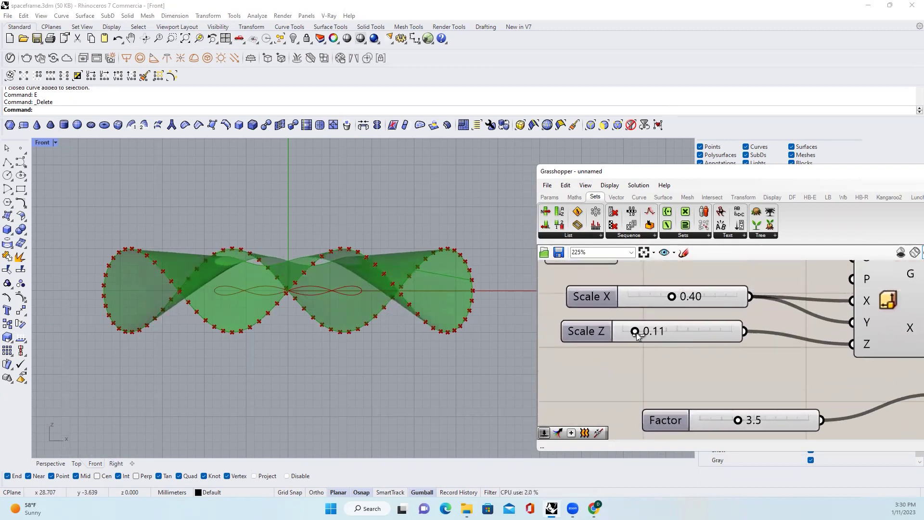
pyautogui.scroll(2, 637, 334)
pyautogui.moveTo(650, 331); pyautogui.dragTo(791, 332)
pyautogui.hotkey('ctrl', 'z')
pyautogui.scroll(2, 634, 334)
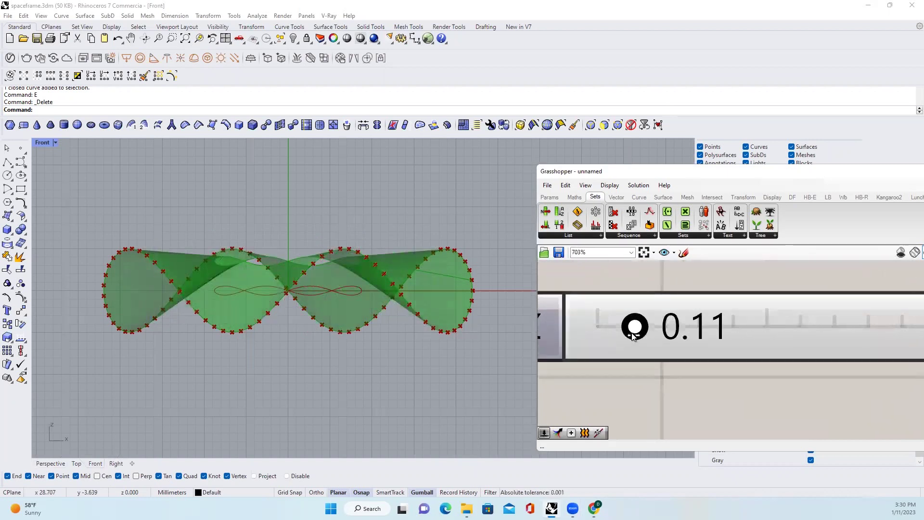
pyautogui.moveTo(634, 331)
pyautogui.mouseDown()
pyautogui.moveTo(609, 334)
pyautogui.moveTo(619, 336)
pyautogui.mouseUp()
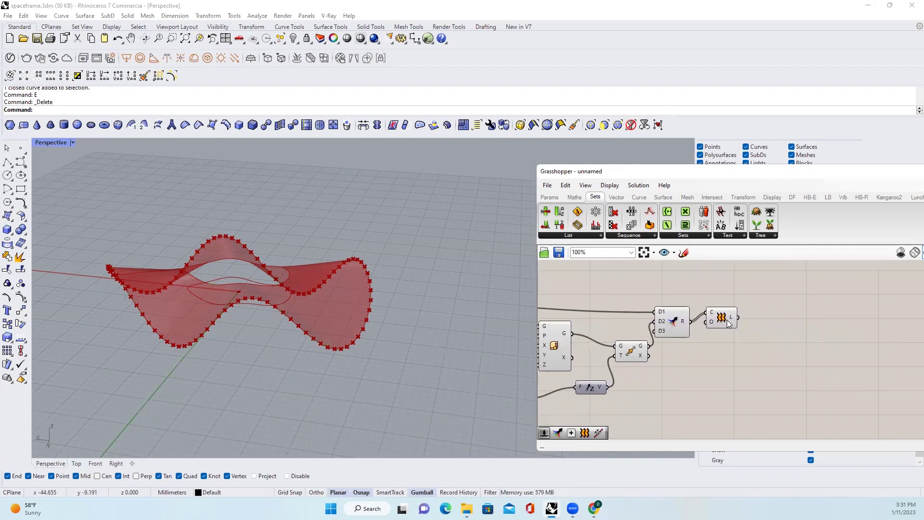
# Rearrange the canvas, orbit the shell, and select the scaling and moving components.
pyautogui.moveTo(725, 319); pyautogui.dragTo(832, 321)
pyautogui.moveTo(728, 350)
pyautogui.mouseDown(button='right')
pyautogui.moveTo(816, 340)
pyautogui.moveTo(808, 332)
pyautogui.mouseUp(button='right')
pyautogui.scroll(3, 113, 275)
pyautogui.scroll(2, 153, 321)
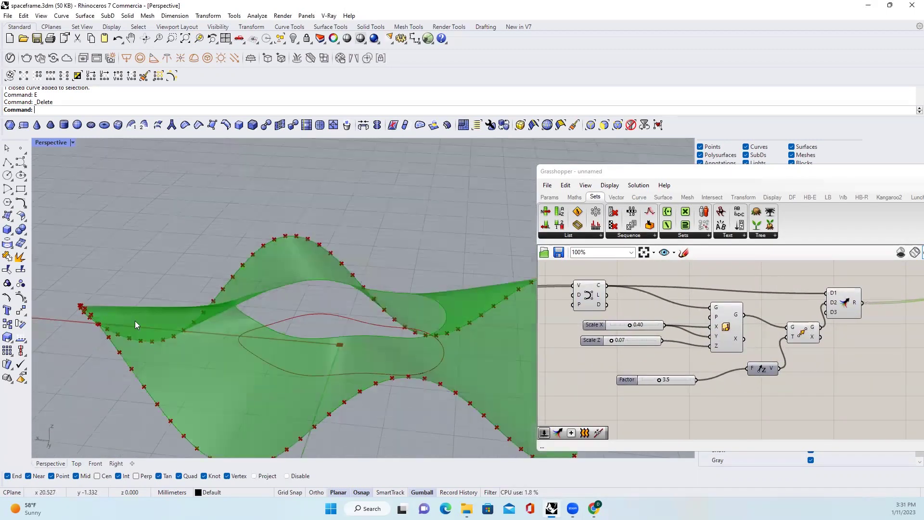
pyautogui.moveTo(153, 326)
pyautogui.mouseDown(button='right')
pyautogui.moveTo(73, 360)
pyautogui.moveTo(181, 297)
pyautogui.moveTo(258, 303)
pyautogui.mouseUp(button='right')
pyautogui.scroll(-4, 215, 280)
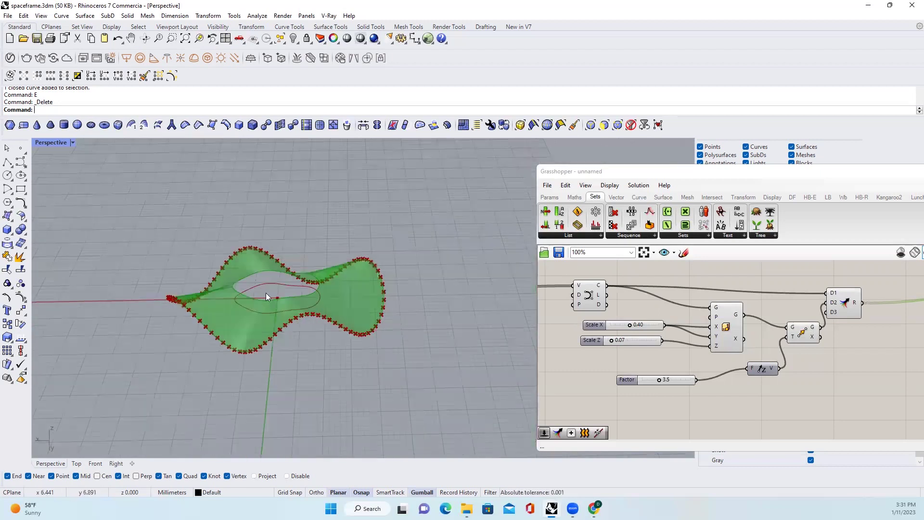
pyautogui.scroll(3, 266, 292)
pyautogui.moveTo(585, 275); pyautogui.dragTo(801, 372)
# Group the scale-and-lift components and duplicate the group below the original.
pyautogui.middleClick(716, 320)
pyautogui.click(721, 296)
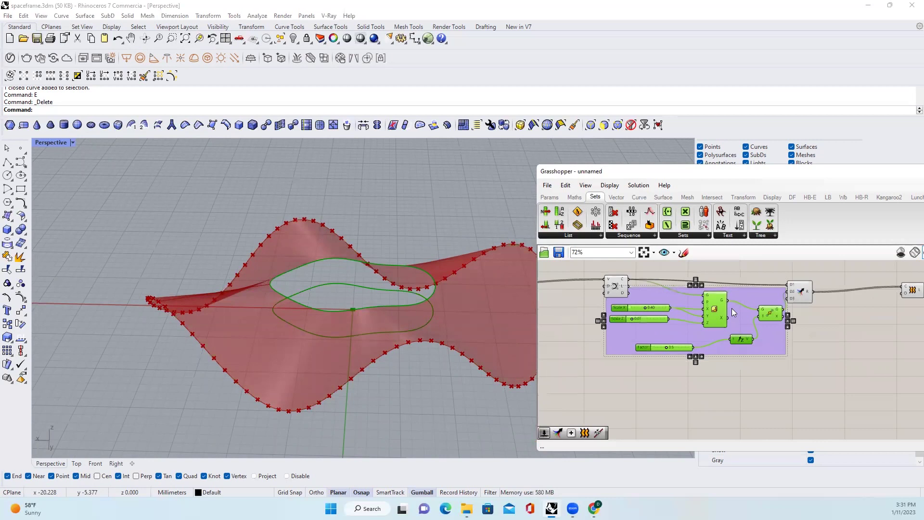
pyautogui.scroll(-1, 731, 309)
pyautogui.keyDown('alt'); pyautogui.moveTo(731, 309); pyautogui.dragTo(731, 399); pyautogui.keyUp('alt')
pyautogui.middleClick(731, 390)
pyautogui.click(766, 367)
pyautogui.scroll(6, 767, 289)
pyautogui.scroll(4, 767, 284)
# Add a fourth Merge input and feed it the copied group's curve.
pyautogui.click(795, 328)
pyautogui.scroll(-8, 797, 283)
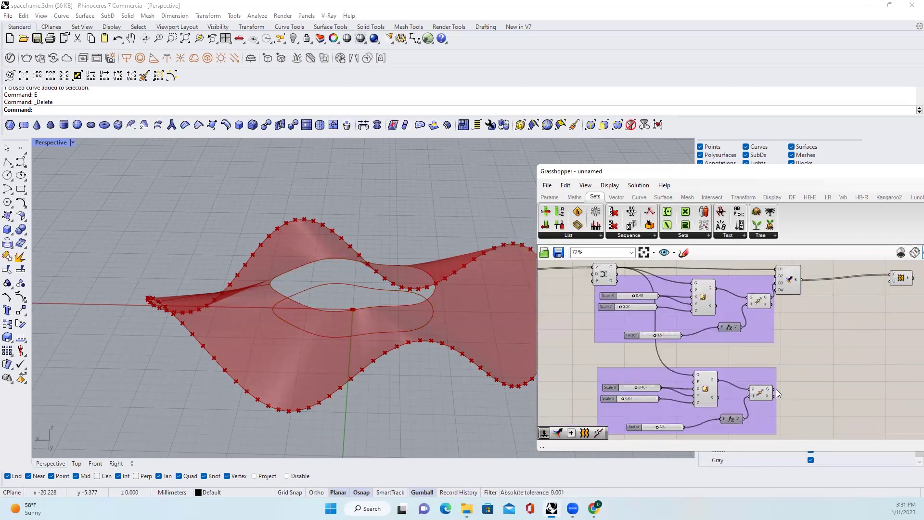
pyautogui.moveTo(780, 392); pyautogui.dragTo(786, 285)
pyautogui.click(799, 296)
pyautogui.moveTo(852, 318); pyautogui.dragTo(794, 336)
pyautogui.click(735, 385)
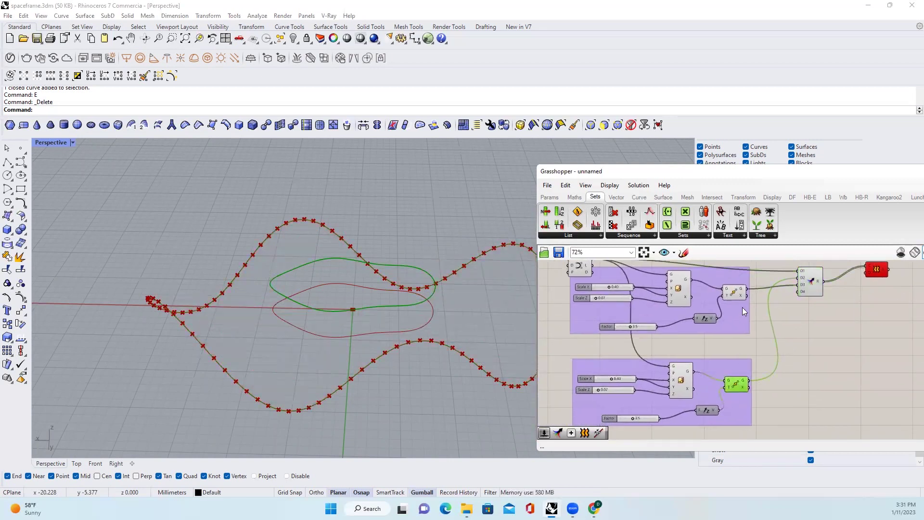
pyautogui.click(735, 293)
pyautogui.scroll(-1, 825, 313)
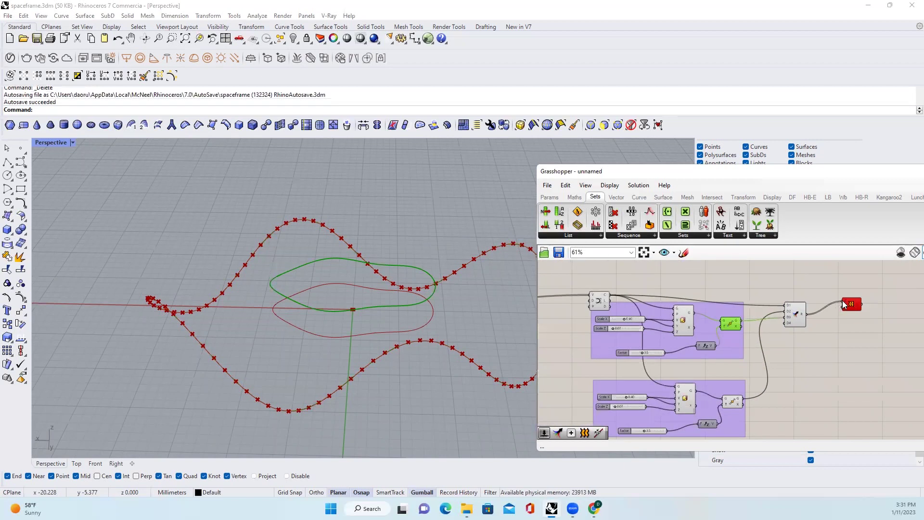
# Widen the wavy edges with Scale X 0.63 and raise them with Scale Z 0.25.
pyautogui.click(737, 353)
pyautogui.scroll(5, 661, 341)
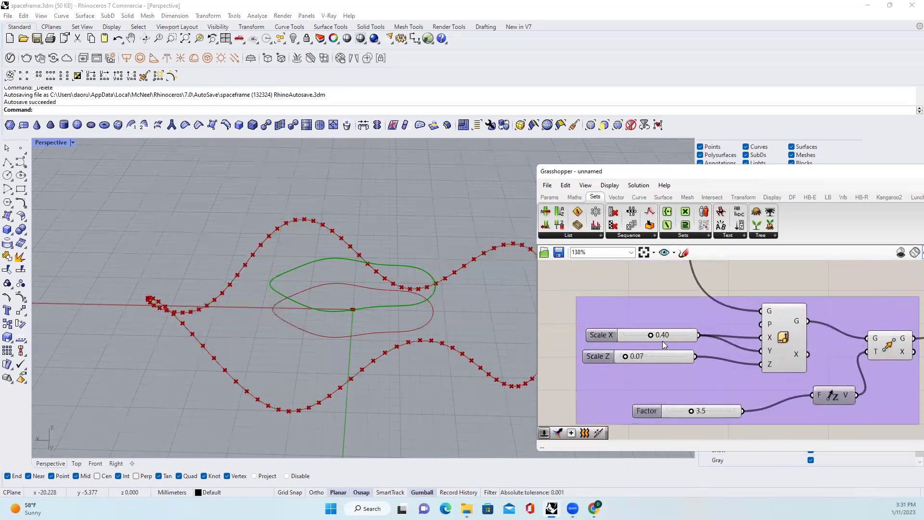
pyautogui.scroll(2, 647, 341)
pyautogui.moveTo(646, 325); pyautogui.dragTo(676, 327)
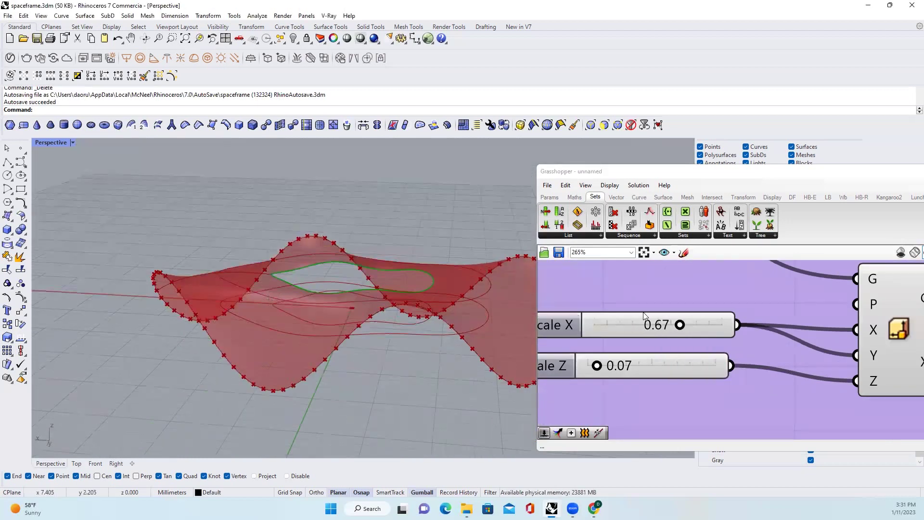
pyautogui.scroll(-1, 675, 324)
pyautogui.scroll(2, 650, 332)
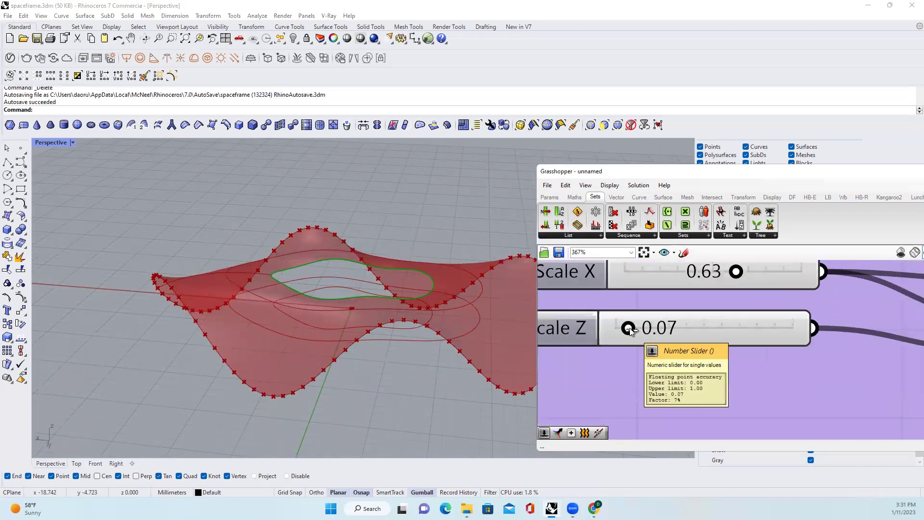
pyautogui.moveTo(628, 329); pyautogui.dragTo(660, 329)
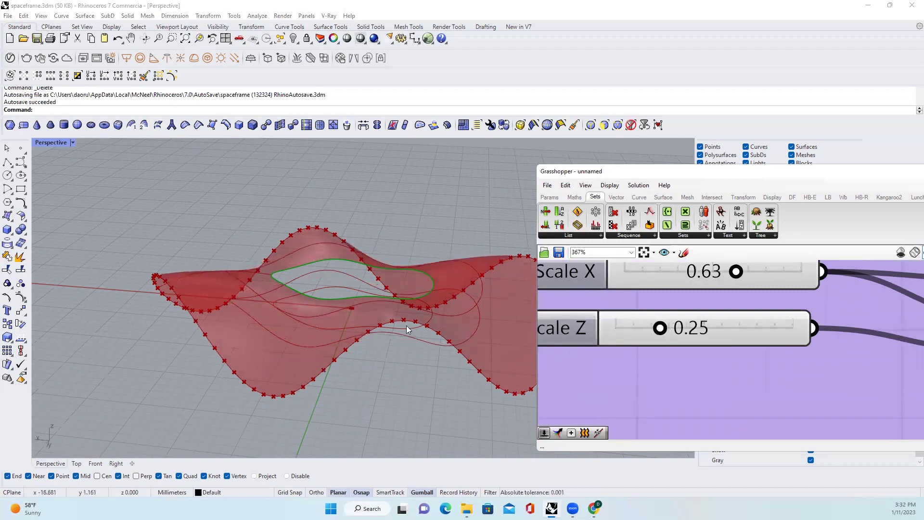
pyautogui.moveTo(375, 318)
pyautogui.mouseDown(button='right')
pyautogui.moveTo(367, 274)
pyautogui.moveTo(139, 453)
pyautogui.mouseUp(button='right')
# Lower the Factor value, checking the shell in Front and Perspective views.
pyautogui.click(95, 463)
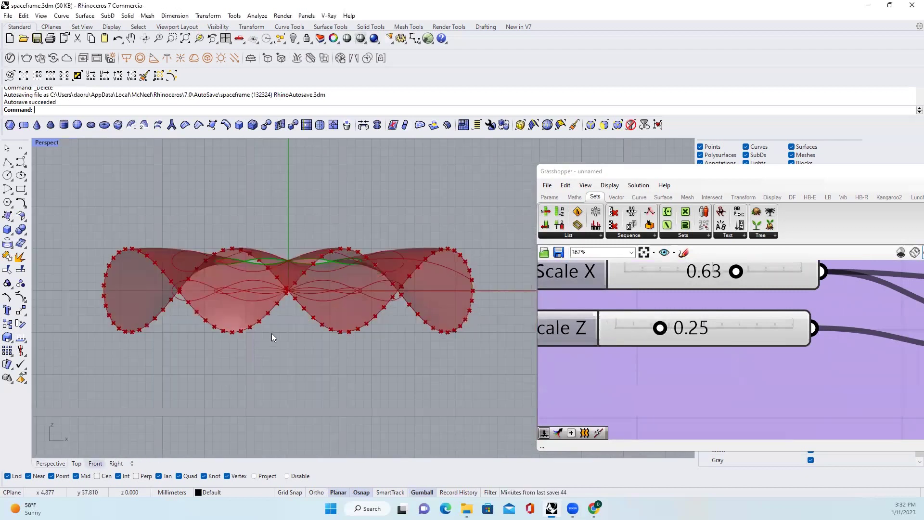
pyautogui.scroll(-1, 722, 339)
pyautogui.moveTo(754, 383); pyautogui.dragTo(736, 384)
pyautogui.click(50, 463)
pyautogui.moveTo(499, 210)
pyautogui.mouseDown(button='right')
pyautogui.moveTo(360, 275)
pyautogui.moveTo(375, 310)
pyautogui.mouseUp(button='right')
pyautogui.scroll(-5, 743, 343)
pyautogui.scroll(-4, 745, 308)
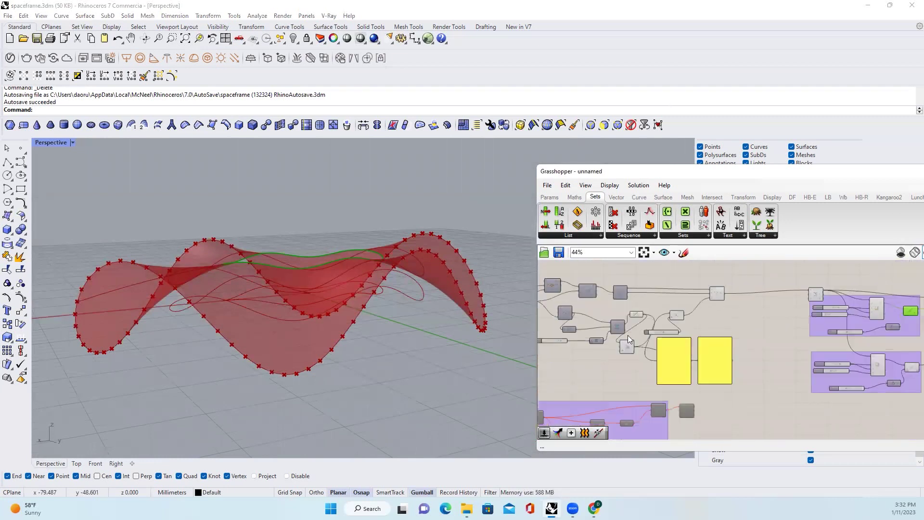
# Lower the B value and orbit the shell in Perspective to review the waves.
pyautogui.click(95, 463)
pyautogui.moveTo(774, 369); pyautogui.dragTo(721, 347)
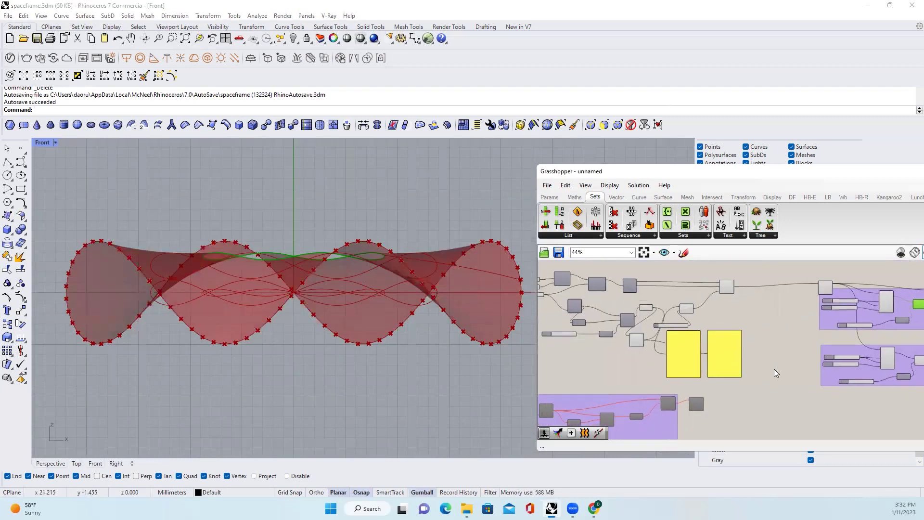
pyautogui.scroll(4, 643, 311)
pyautogui.scroll(-2, 676, 328)
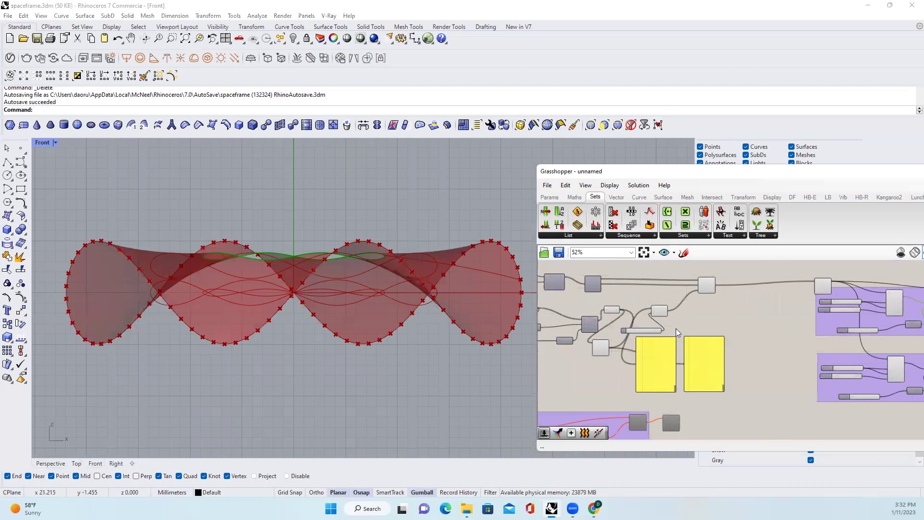
pyautogui.scroll(5, 624, 315)
pyautogui.moveTo(627, 343); pyautogui.dragTo(619, 344)
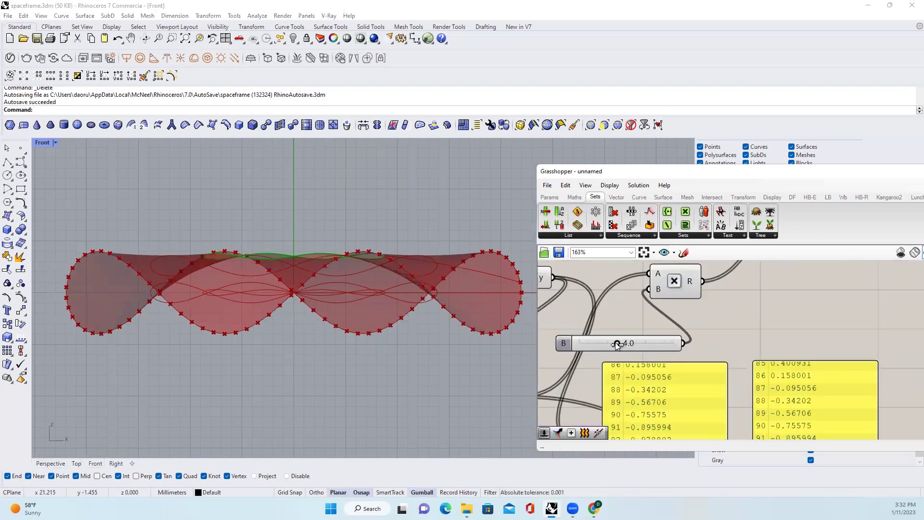
pyautogui.scroll(-5, 619, 344)
pyautogui.click(51, 463)
pyautogui.moveTo(289, 318)
pyautogui.mouseDown(button='right')
pyautogui.moveTo(326, 336)
pyautogui.moveTo(310, 318)
pyautogui.mouseUp(button='right')
pyautogui.moveTo(831, 327); pyautogui.dragTo(716, 318, button='right')
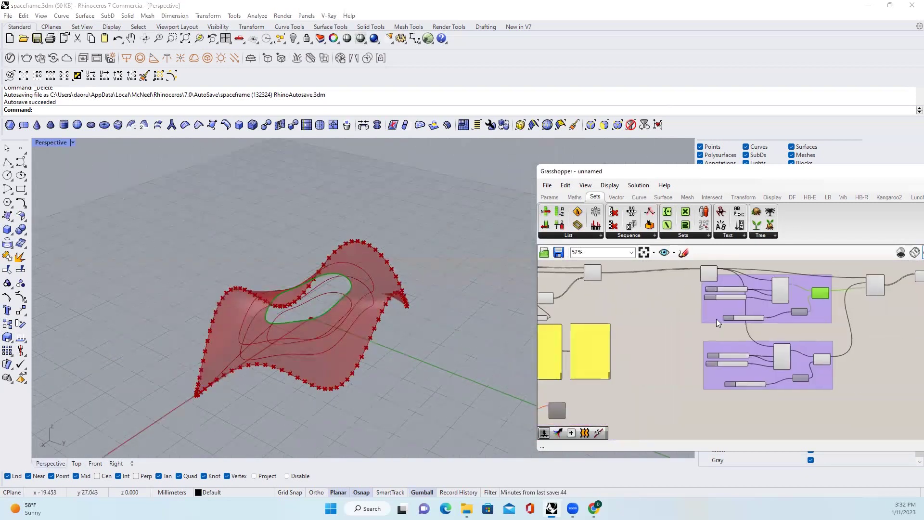
pyautogui.scroll(-2, 719, 318)
pyautogui.scroll(3, 731, 297)
pyautogui.scroll(3, 733, 297)
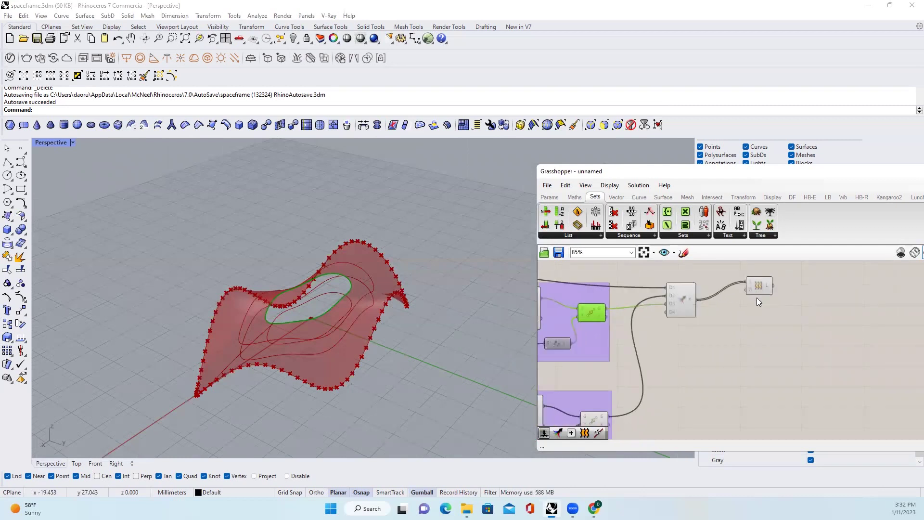
pyautogui.scroll(2, 757, 294)
pyautogui.moveTo(765, 289); pyautogui.dragTo(739, 309, button='right')
pyautogui.moveTo(441, 343); pyautogui.dragTo(389, 284, button='right')
# Bake the Loft surface and extend its outer edge with ExtendSrf.
pyautogui.click(731, 305)
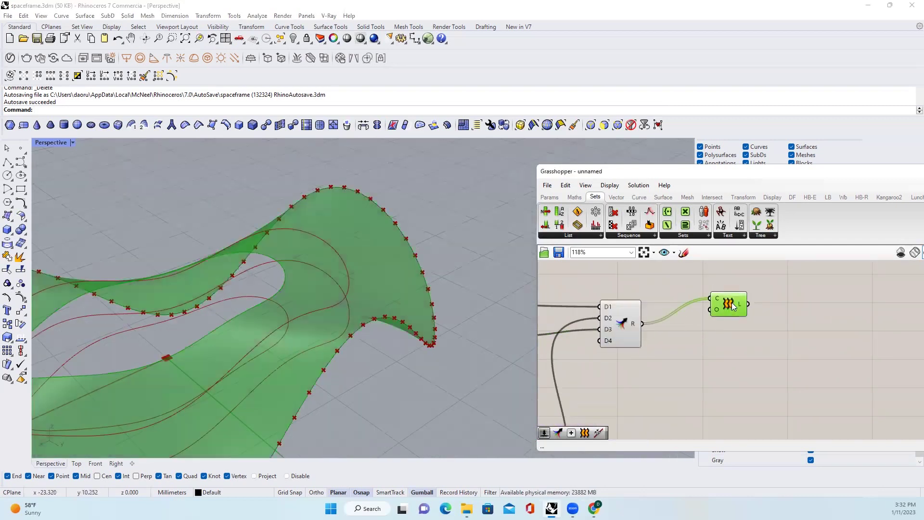
pyautogui.rightClick(736, 305)
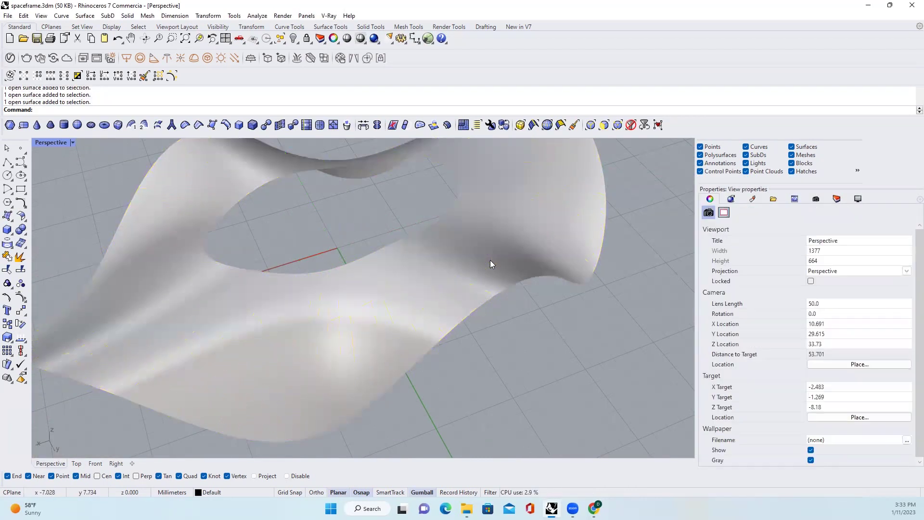
pyautogui.click(490, 260)
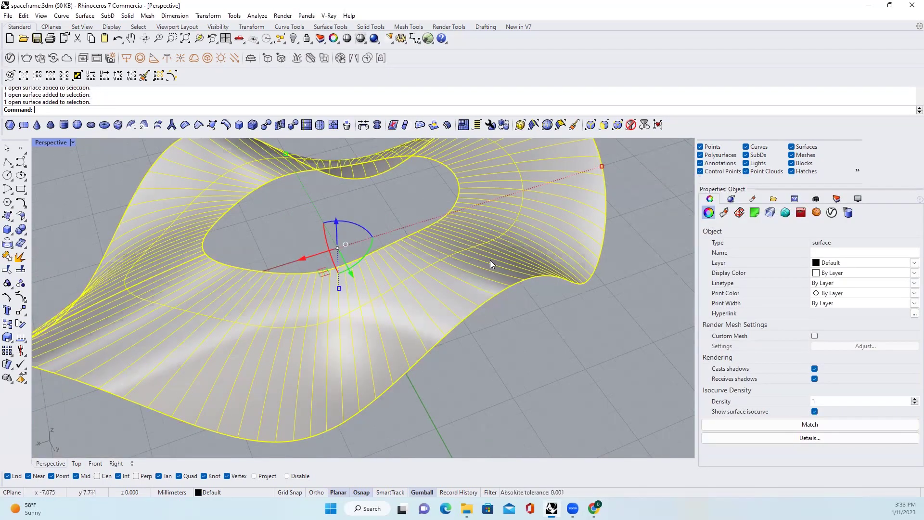
pyautogui.write('Extend')
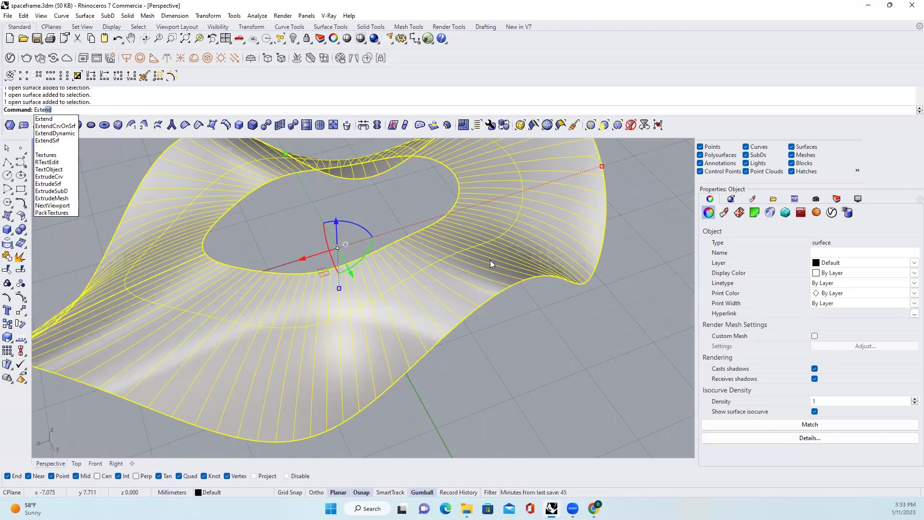
pyautogui.write('Srf')
pyautogui.press('Return')
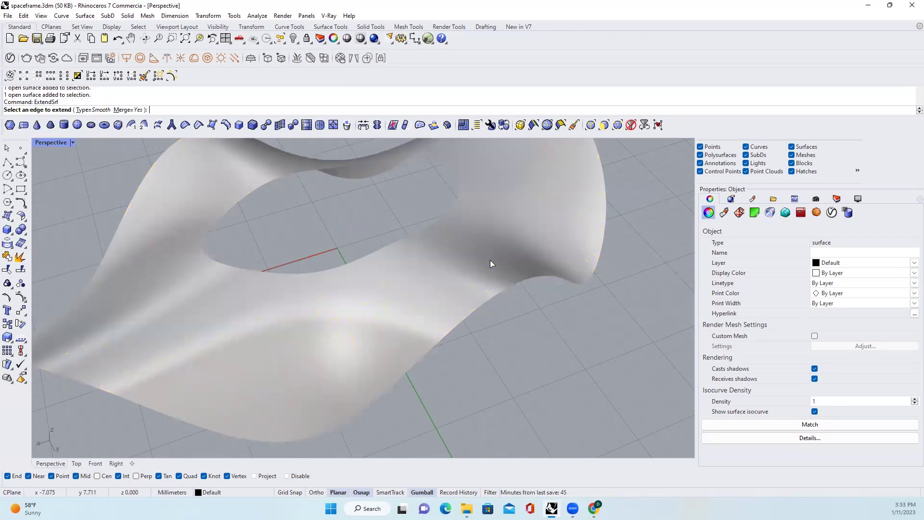
pyautogui.click(503, 288)
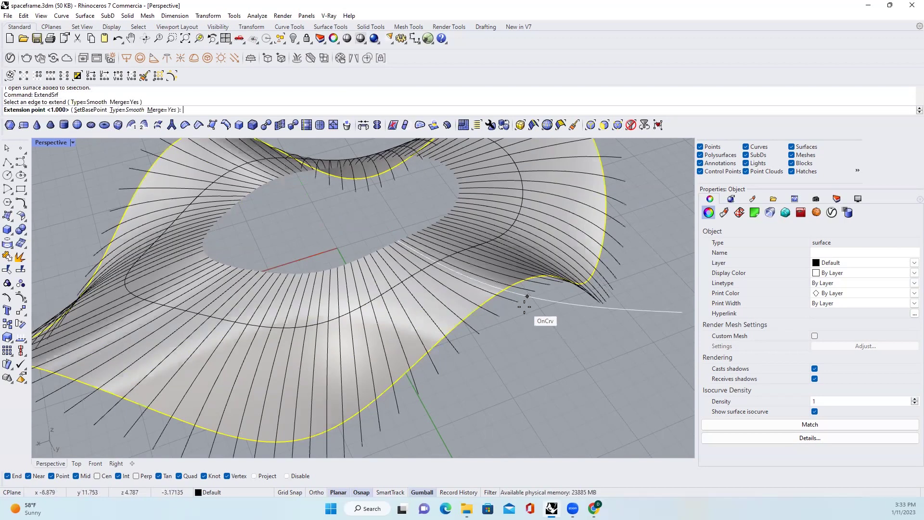
pyautogui.write('1')
pyautogui.click(525, 307)
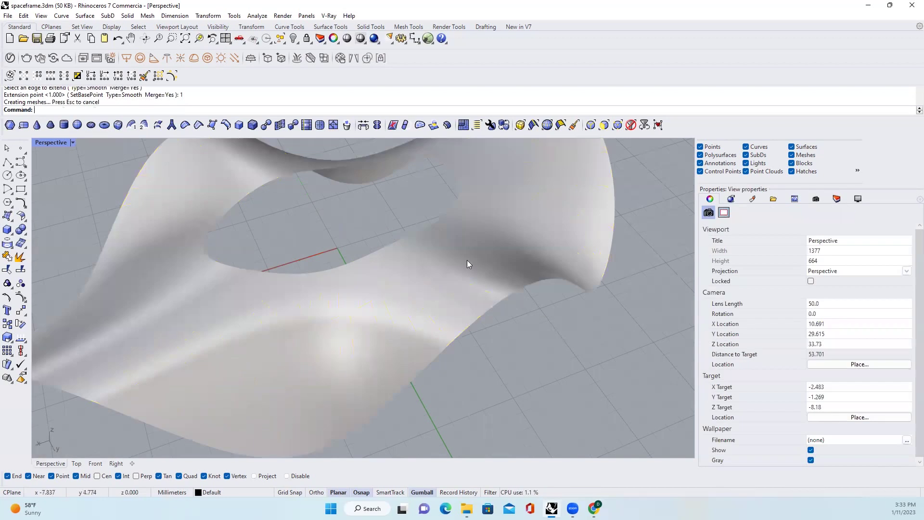
# Extend the inner hole edge to shrink the opening, then undo and redo it.
pyautogui.rightClick(456, 251)
pyautogui.click(420, 232)
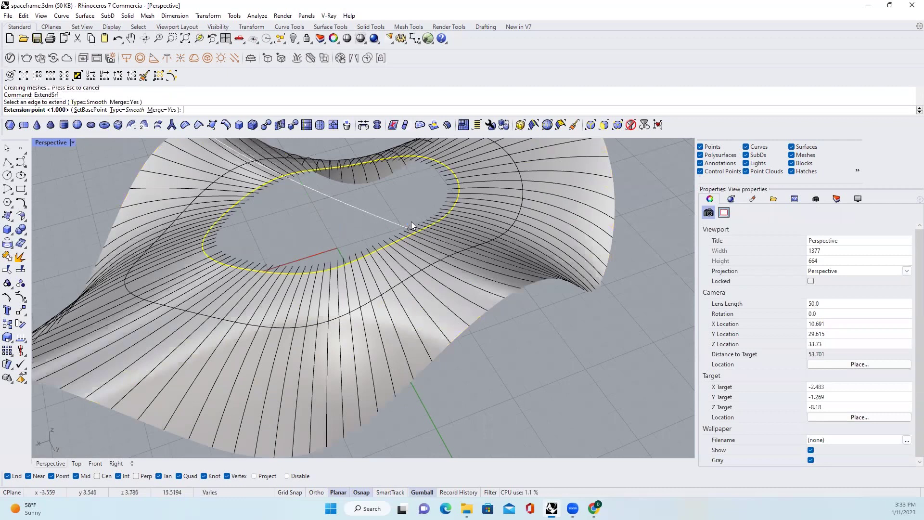
pyautogui.click(411, 223)
pyautogui.click(442, 235)
pyautogui.hotkey('ctrl', 'shift', 'e')
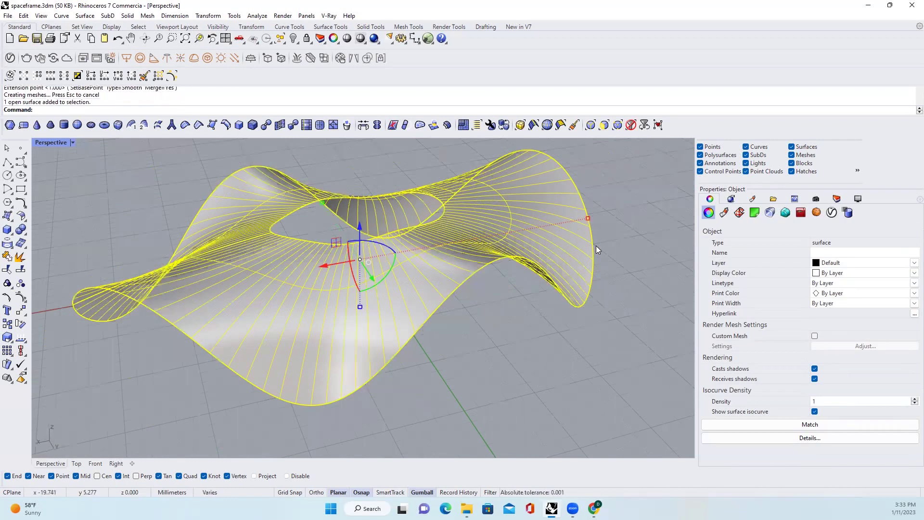
pyautogui.press('Escape')
pyautogui.hotkey('ctrl', 'z')
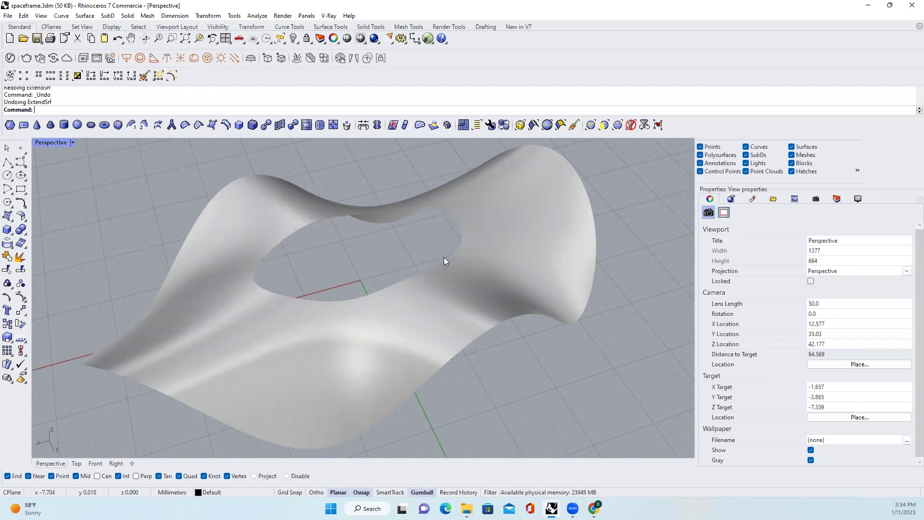
pyautogui.hotkey('ctrl', 'y')
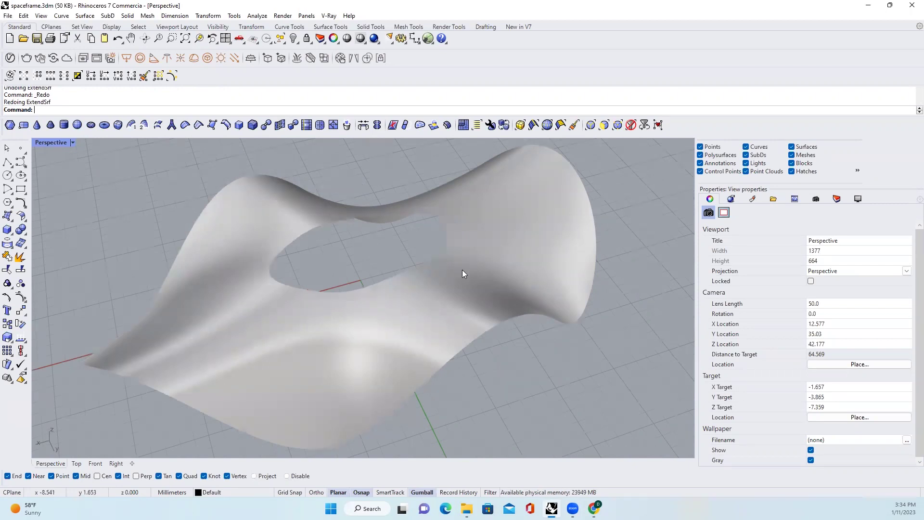
# Add a LunchBox Space Truss Structure component and feed it the lofted surface.
pyautogui.moveTo(460, 248); pyautogui.dragTo(575, 238, button='right')
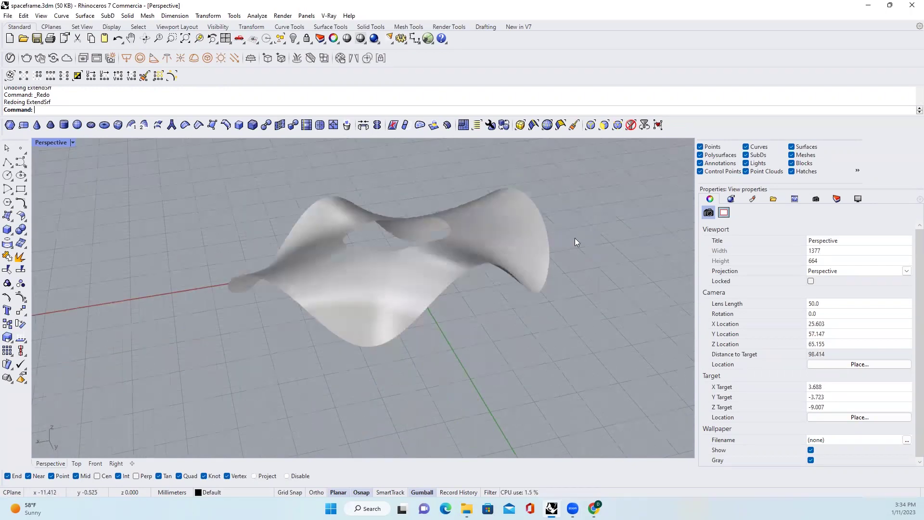
pyautogui.write('Grasshopper')
pyautogui.press('Return')
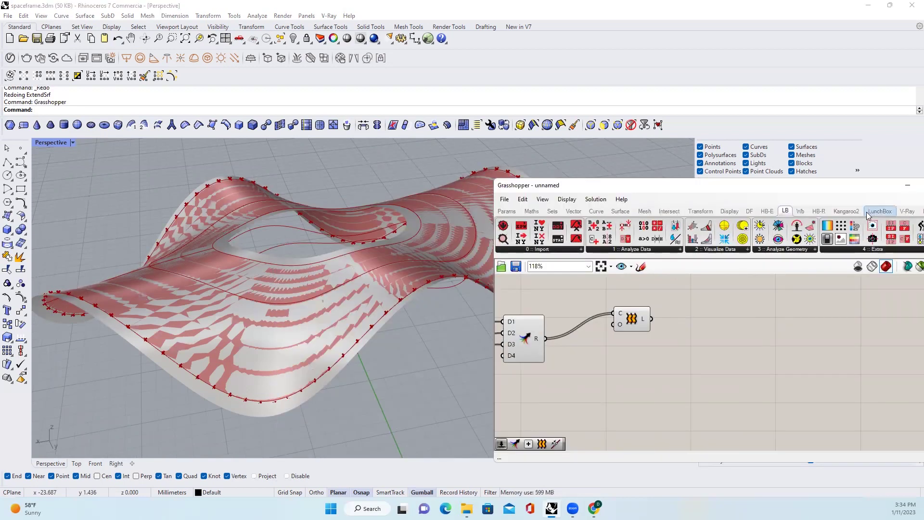
pyautogui.click(873, 212)
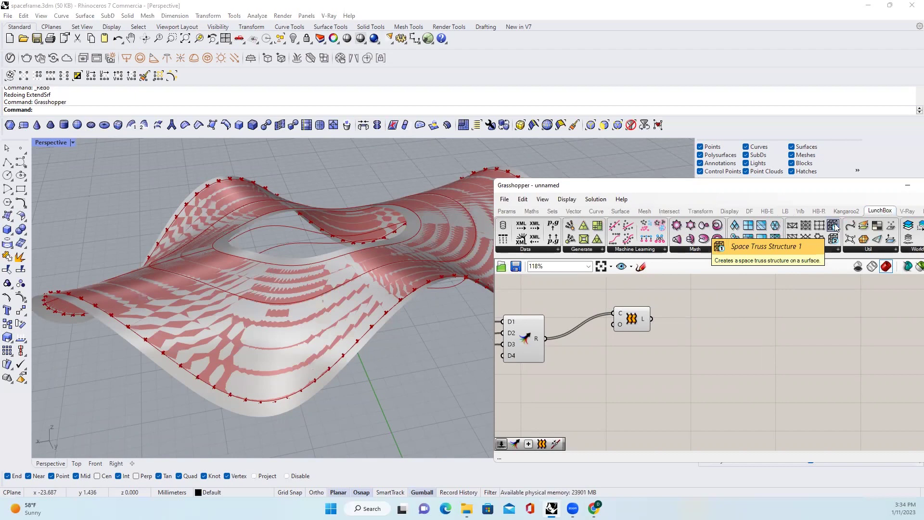
pyautogui.moveTo(835, 227)
pyautogui.mouseDown()
pyautogui.moveTo(747, 324)
pyautogui.moveTo(783, 335)
pyautogui.mouseUp()
pyautogui.moveTo(651, 318); pyautogui.dragTo(758, 324)
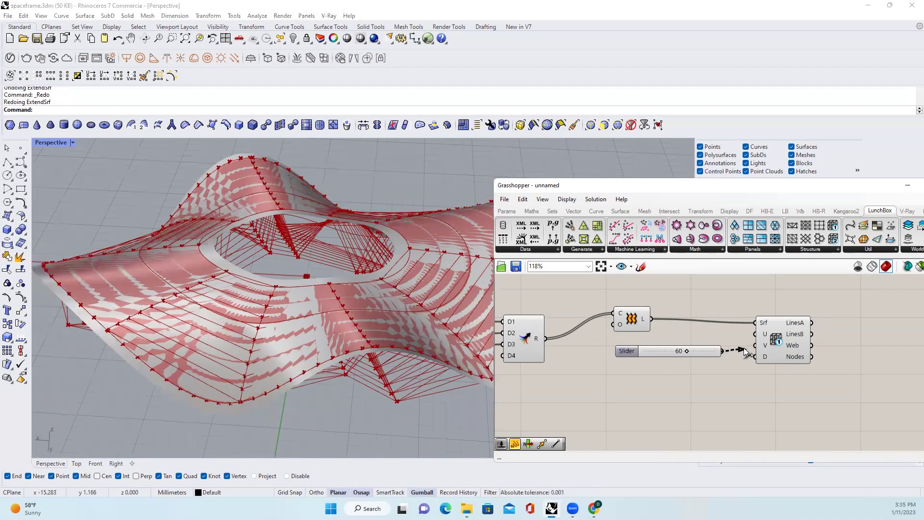
# Drive the truss with U divisions 8, V divisions 60 and depth 0.88 sliders.
pyautogui.moveTo(722, 351); pyautogui.dragTo(765, 345)
pyautogui.doubleClick(699, 340)
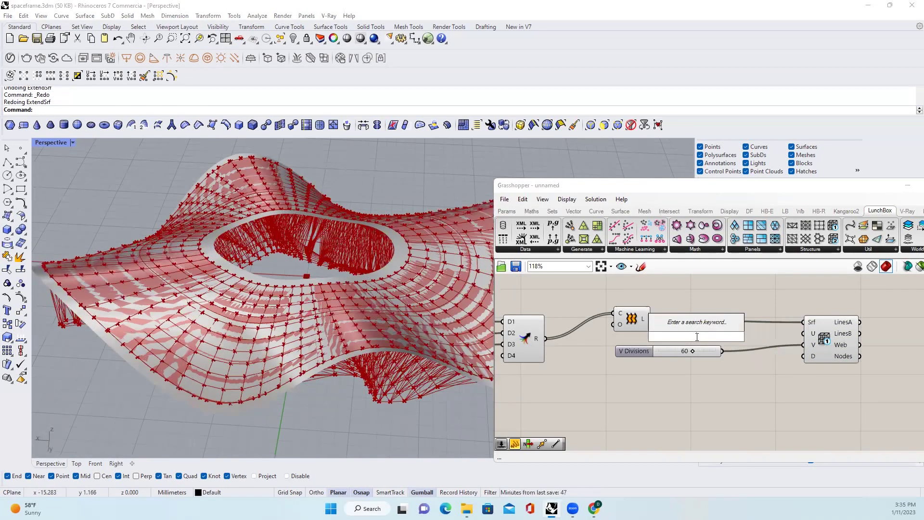
pyautogui.write('slider')
pyautogui.click(668, 344)
pyautogui.moveTo(743, 337); pyautogui.dragTo(809, 333)
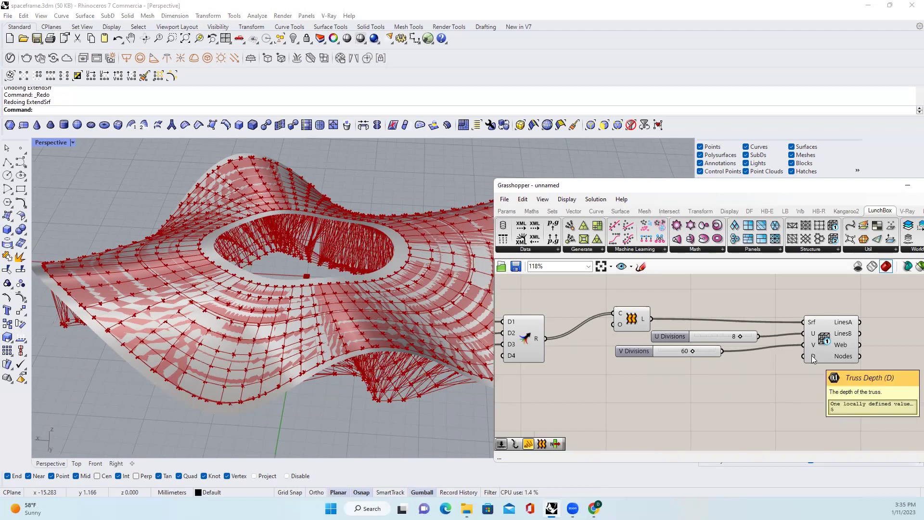
pyautogui.press('Tab')
pyautogui.write('Z')
pyautogui.doubleClick(708, 377)
pyautogui.write('0.')
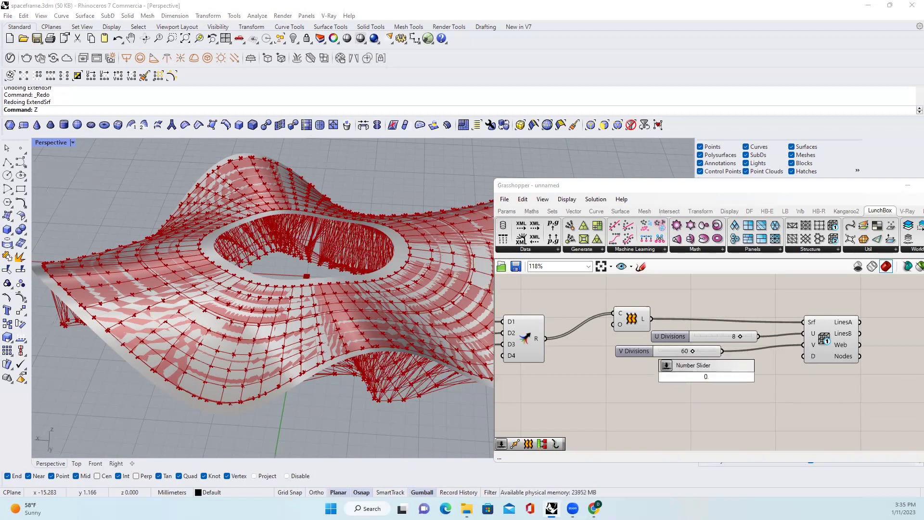
pyautogui.write('88')
pyautogui.press('Return')
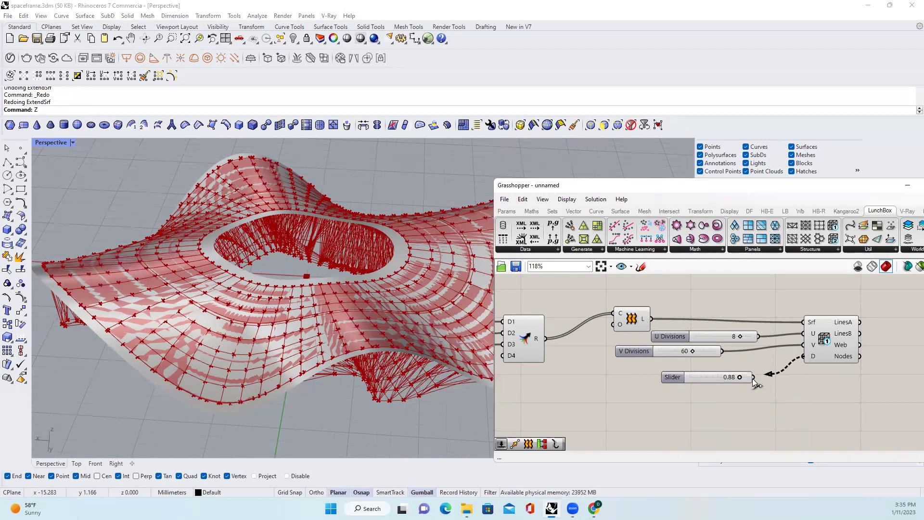
pyautogui.moveTo(806, 355); pyautogui.dragTo(753, 378)
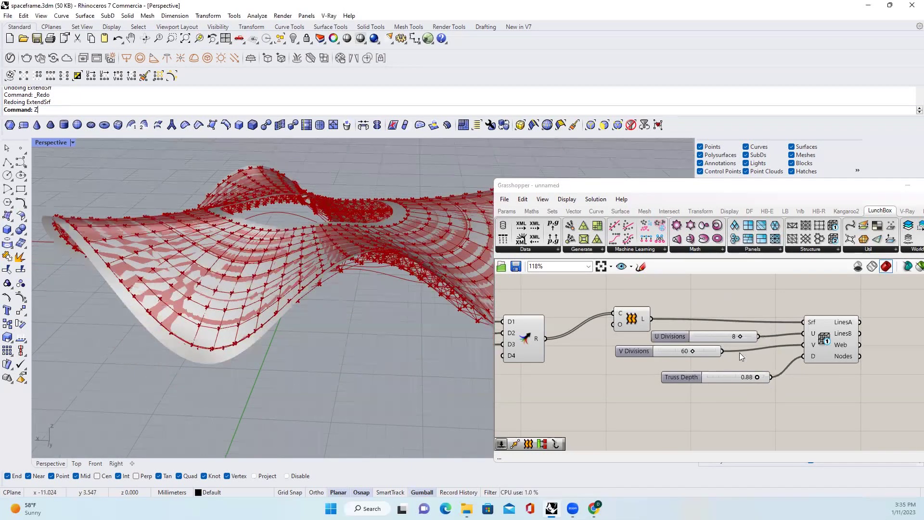
pyautogui.scroll(-8, 723, 361)
pyautogui.scroll(-5, 721, 383)
# Hide the baked shell with Ctrl+H to reveal the space truss.
pyautogui.moveTo(717, 401); pyautogui.dragTo(590, 348)
pyautogui.middleClick(703, 330)
pyautogui.click(702, 311)
pyautogui.click(400, 282)
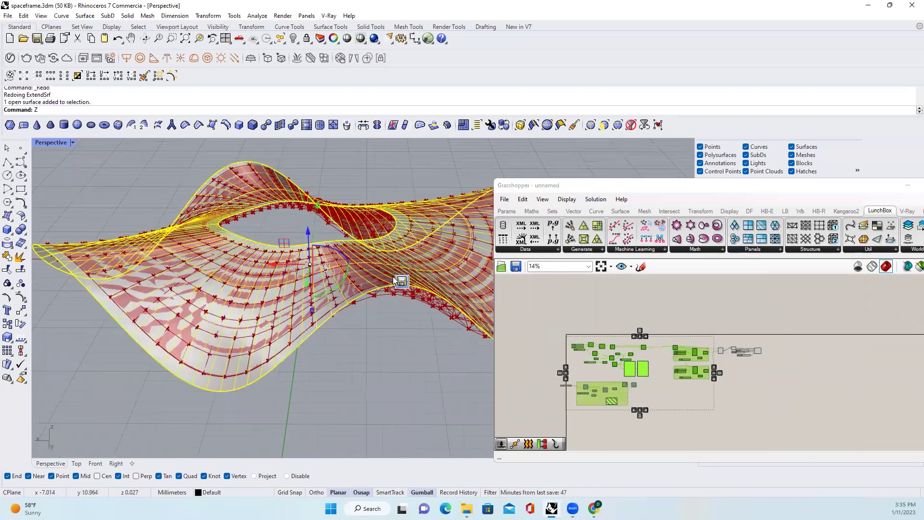
pyautogui.hotkey('ctrl', 'h')
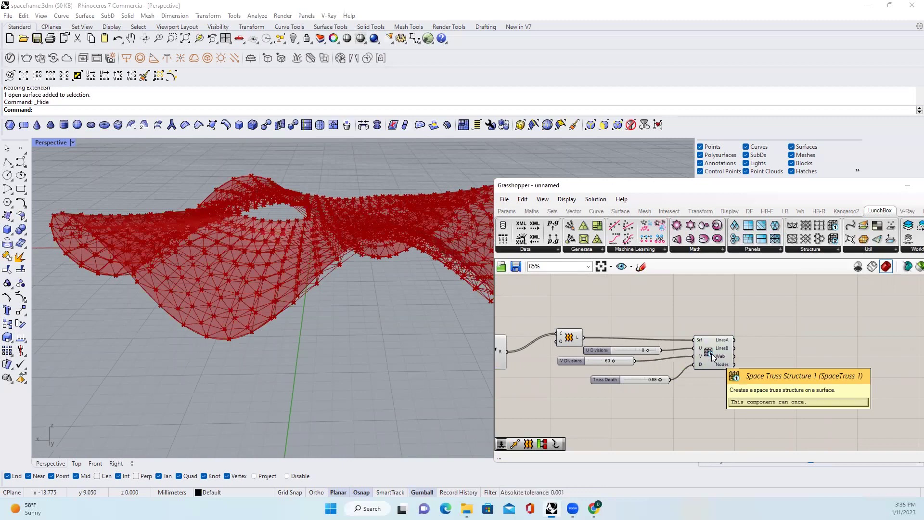
pyautogui.click(711, 354)
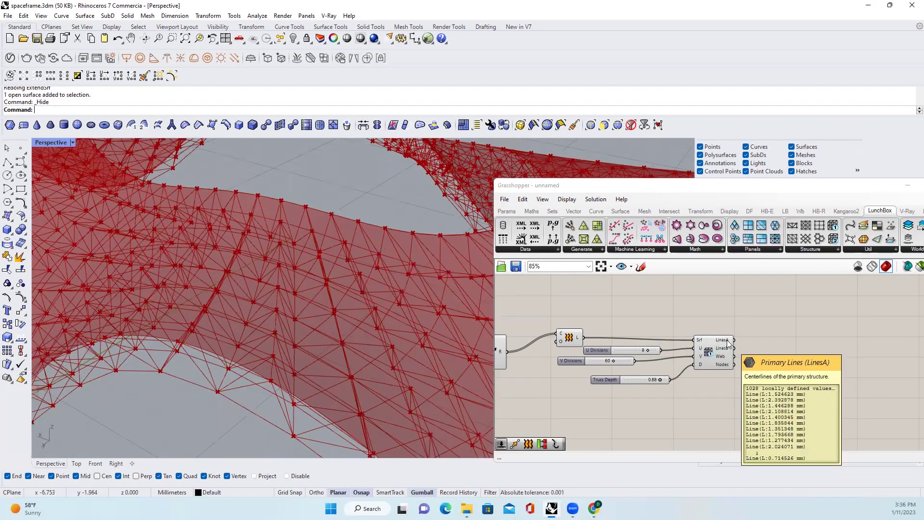
pyautogui.scroll(2, 729, 341)
pyautogui.scroll(2, 729, 341)
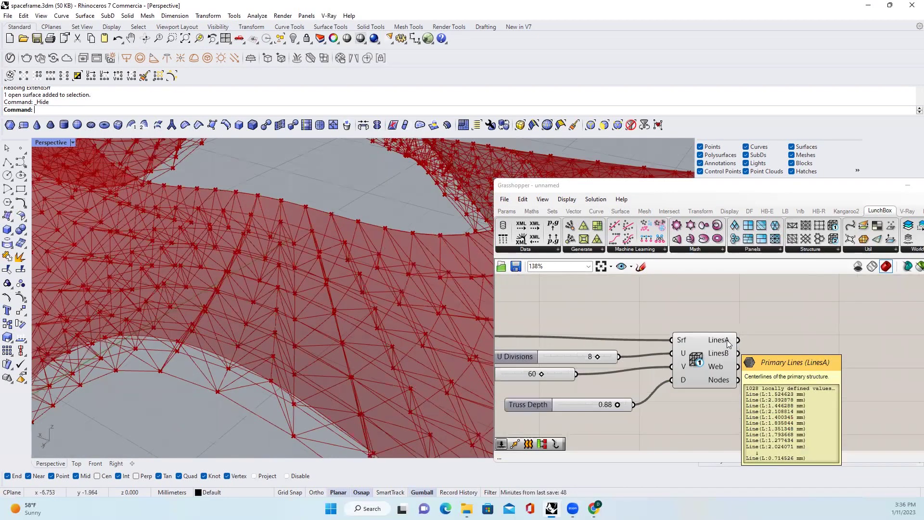
# Wire LinesA, LinesB and Web into their own containers and orbit to inspect them.
pyautogui.click(827, 338)
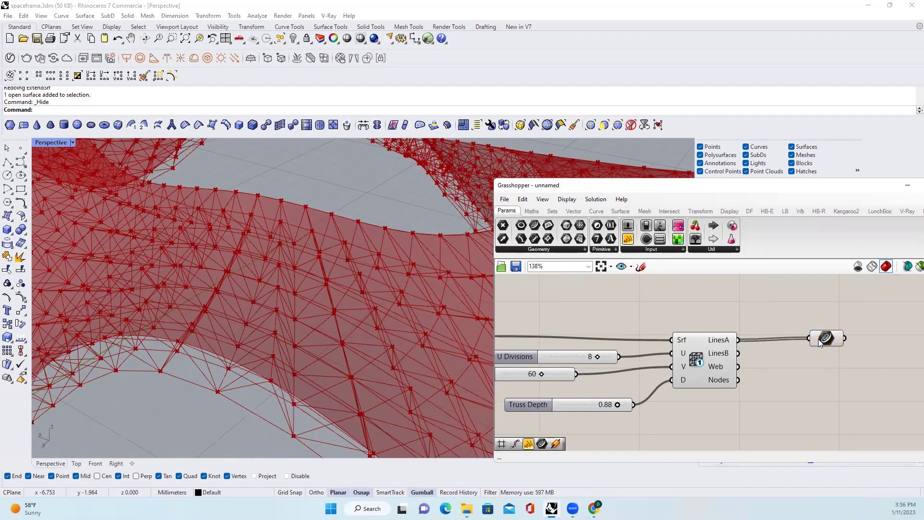
pyautogui.moveTo(739, 339)
pyautogui.mouseDown()
pyautogui.moveTo(810, 338)
pyautogui.moveTo(827, 366)
pyautogui.moveTo(738, 354)
pyautogui.mouseUp()
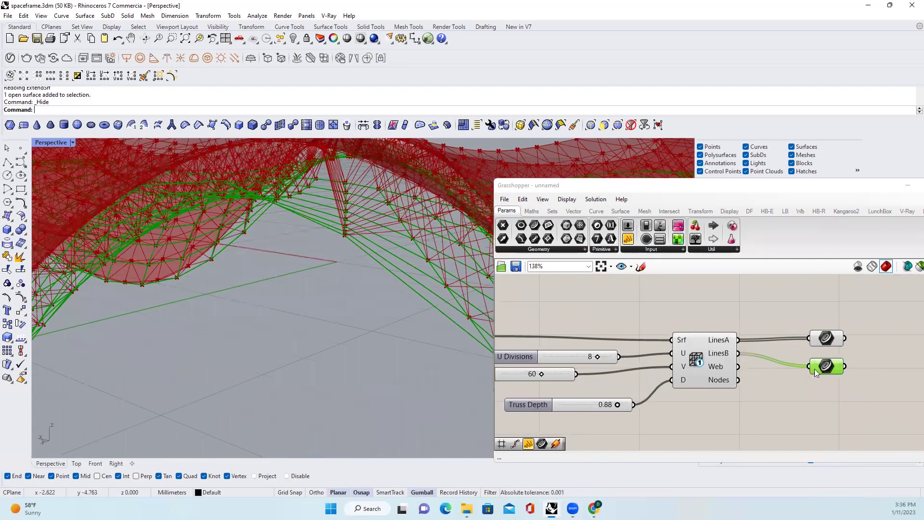
pyautogui.moveTo(827, 352)
pyautogui.keyDown('alt'); pyautogui.mouseDown()
pyautogui.moveTo(830, 376)
pyautogui.moveTo(738, 366)
pyautogui.mouseUp(); pyautogui.keyUp('alt')
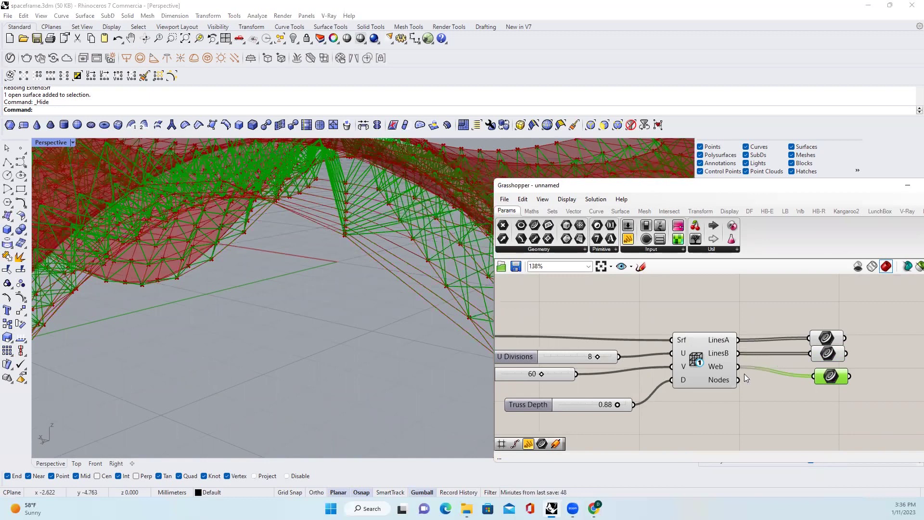
pyautogui.moveTo(404, 303); pyautogui.dragTo(265, 340, button='right')
pyautogui.scroll(5, 231, 330)
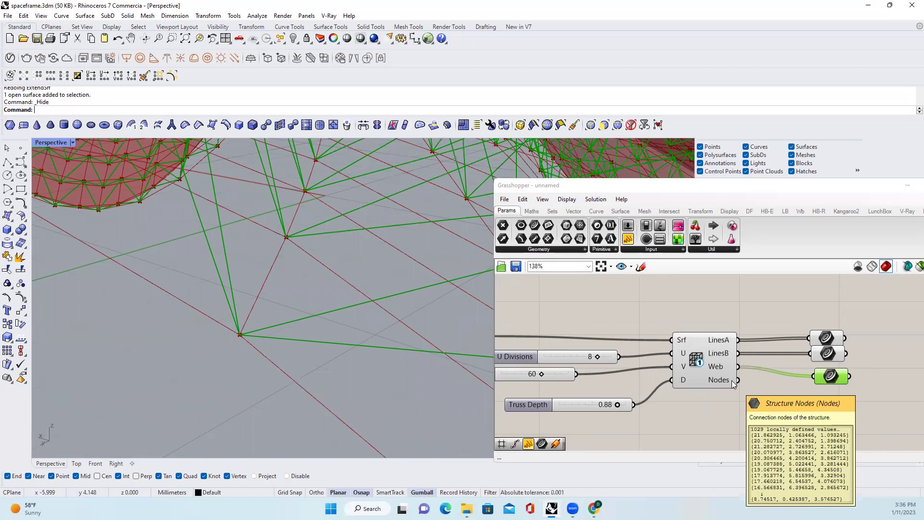
pyautogui.scroll(-3, 732, 380)
pyautogui.scroll(-4, 349, 299)
pyautogui.scroll(-6, 380, 312)
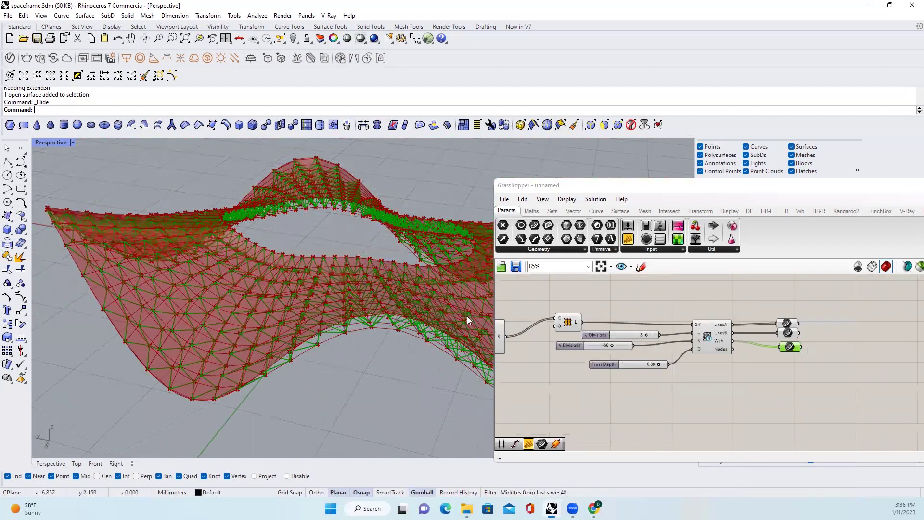
pyautogui.click(808, 375)
pyautogui.click(785, 324)
pyautogui.click(809, 355)
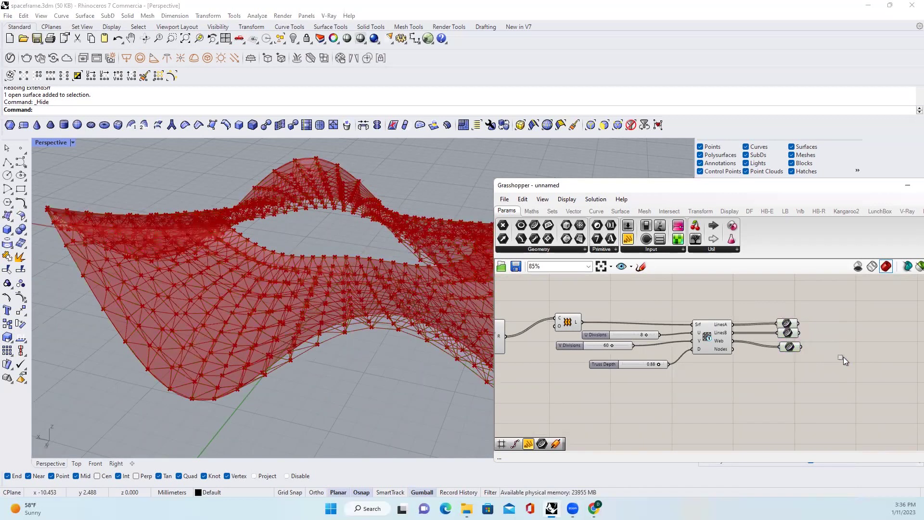
# Delete the three preview containers and place a Pipe component beside the truss.
pyautogui.moveTo(850, 364); pyautogui.dragTo(793, 310)
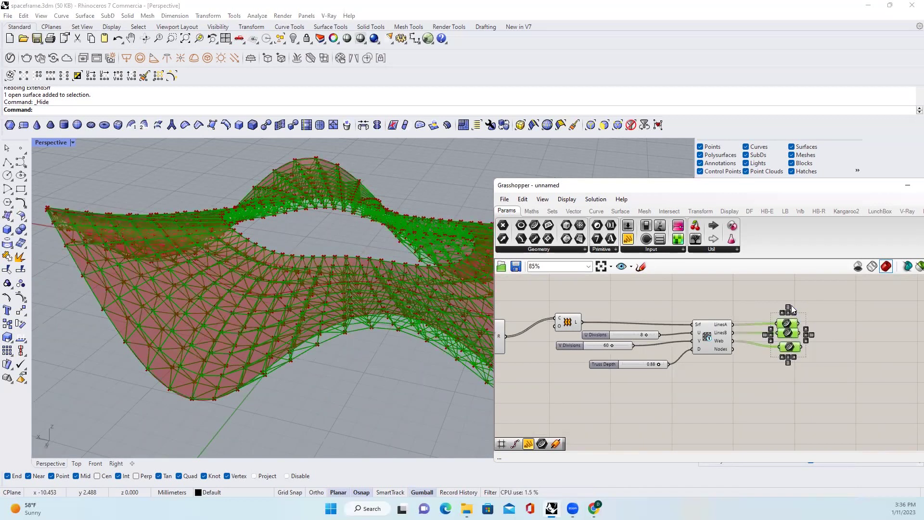
pyautogui.press('Delete')
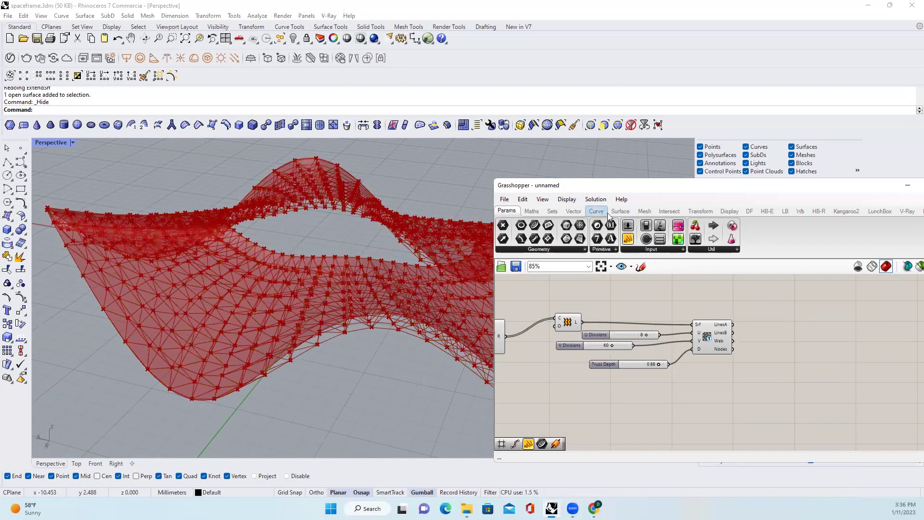
pyautogui.click(620, 211)
pyautogui.moveTo(631, 226)
pyautogui.mouseDown()
pyautogui.moveTo(787, 330)
pyautogui.moveTo(771, 328)
pyautogui.moveTo(830, 333)
pyautogui.mouseUp()
# Add a Radius slider of 0.111 and wire it to the Pipe's R input.
pyautogui.doubleClick(752, 353)
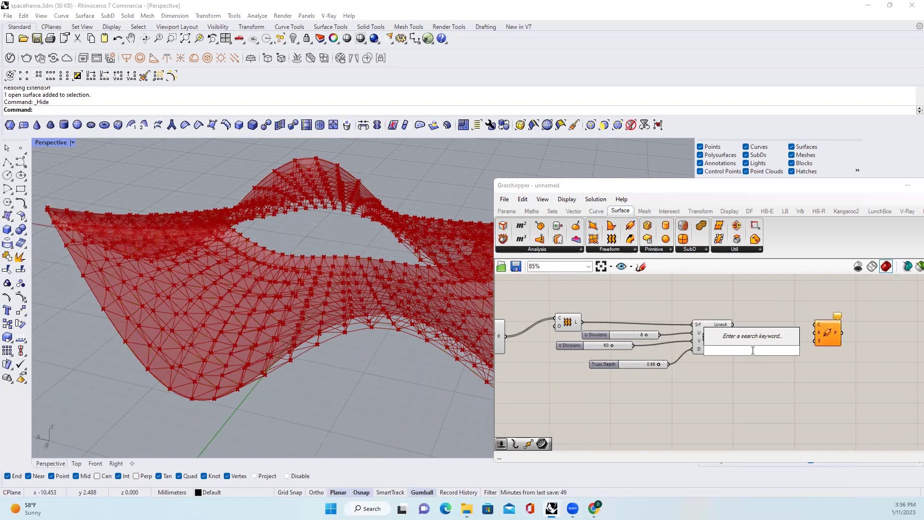
pyautogui.write('0.11')
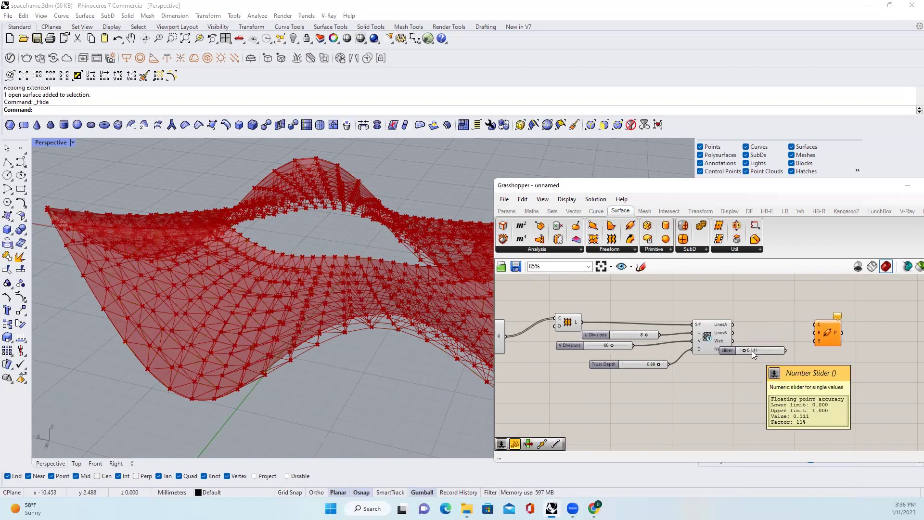
pyautogui.press('Return')
pyautogui.moveTo(789, 339); pyautogui.dragTo(785, 350)
pyautogui.doubleClick(772, 310)
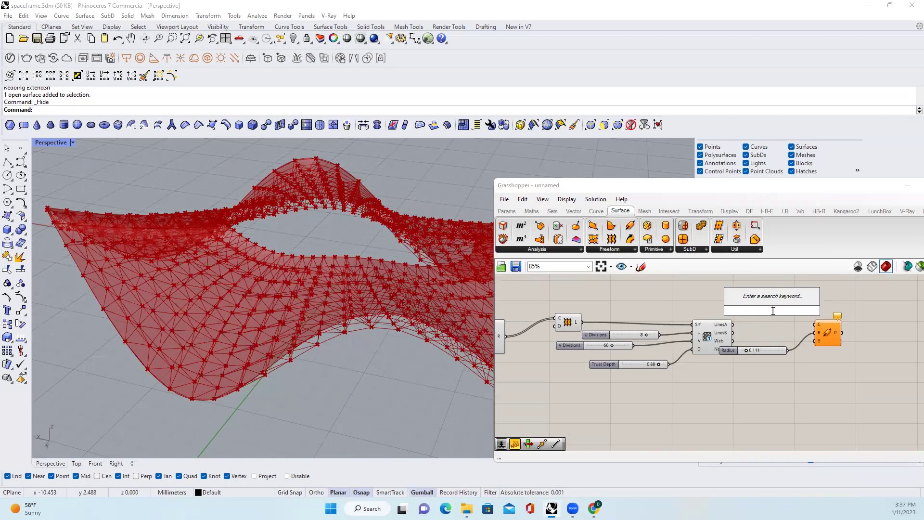
pyautogui.write('join')
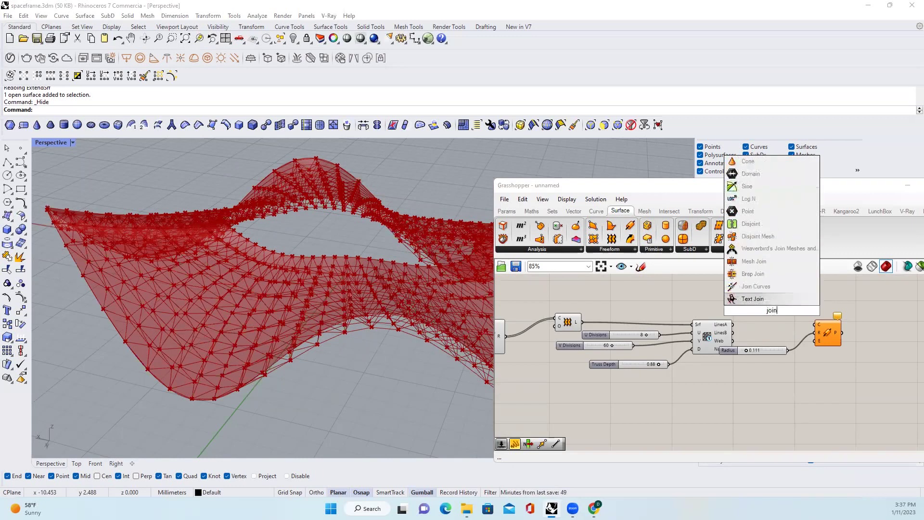
# Pass LinesA through Join Curves into the Pipe at radius 0.044, toggling its preview.
pyautogui.press('BackSpace')
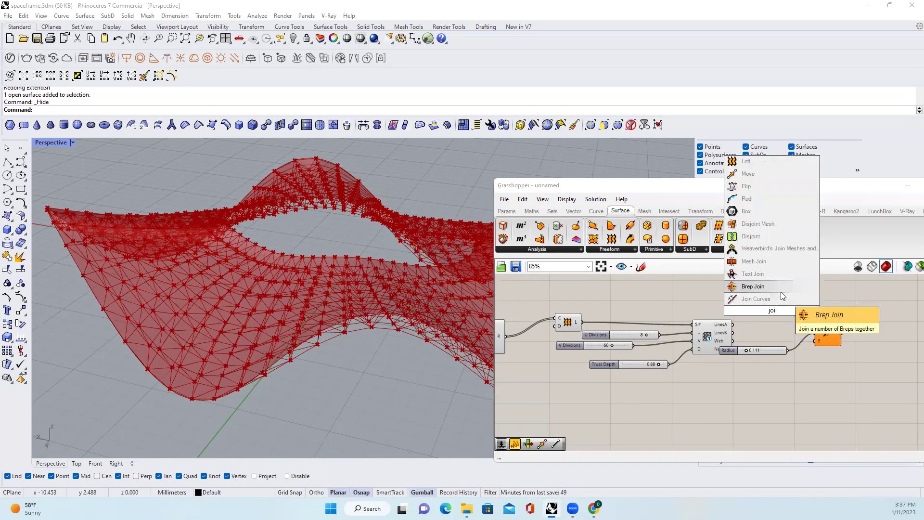
pyautogui.press('Return')
pyautogui.moveTo(732, 324); pyautogui.dragTo(760, 309)
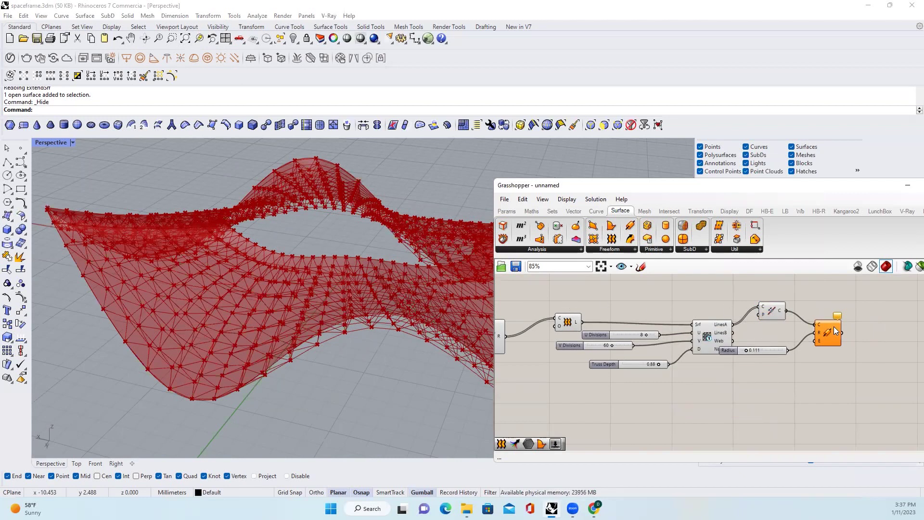
pyautogui.hotkey('ctrl', 'e')
pyautogui.scroll(5, 350, 300)
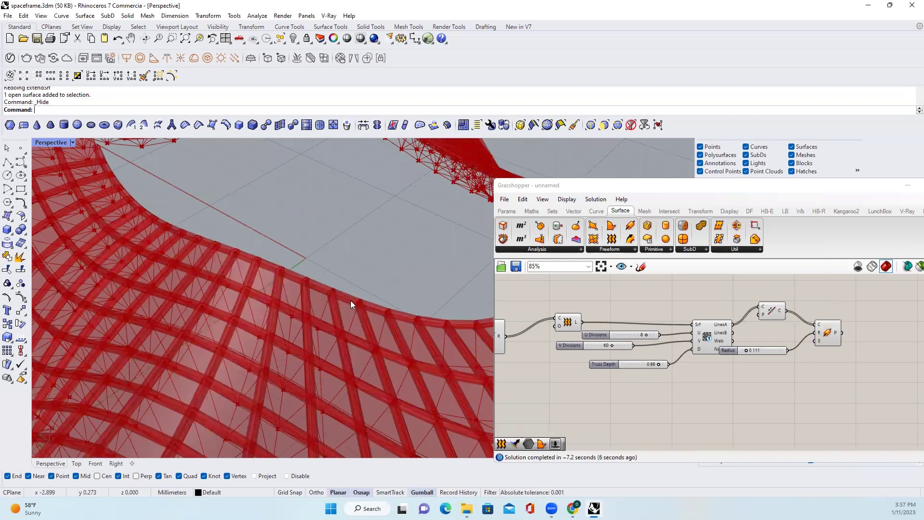
pyautogui.scroll(2, 794, 344)
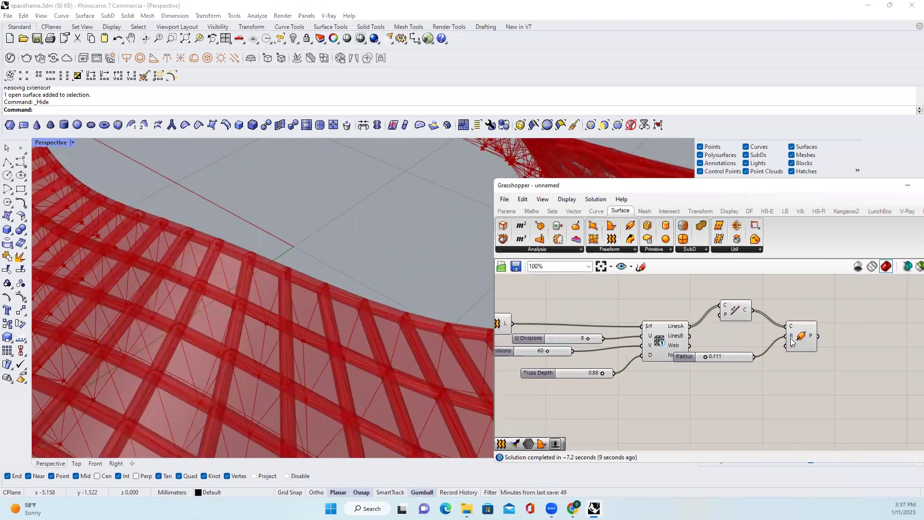
pyautogui.middleClick(794, 341)
pyautogui.click(765, 321)
pyautogui.scroll(3, 787, 339)
pyautogui.middleClick(787, 339)
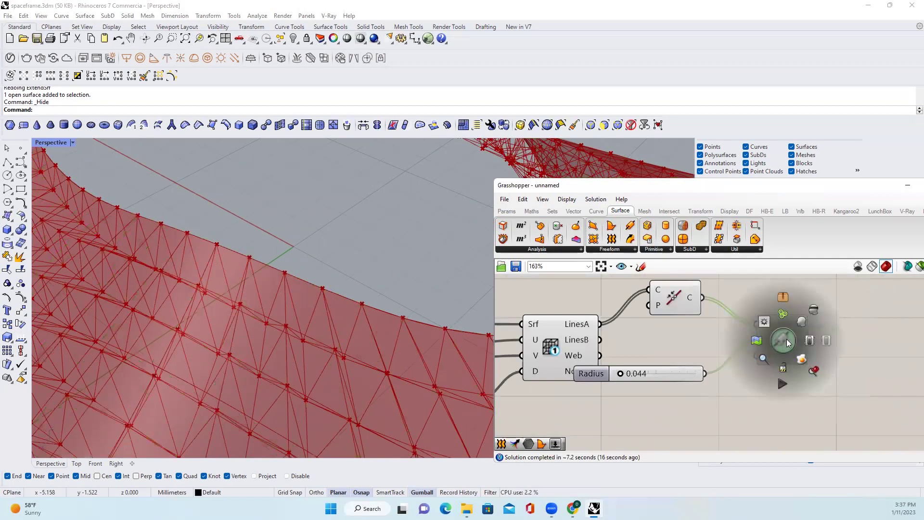
pyautogui.click(811, 341)
pyautogui.scroll(-5, 357, 266)
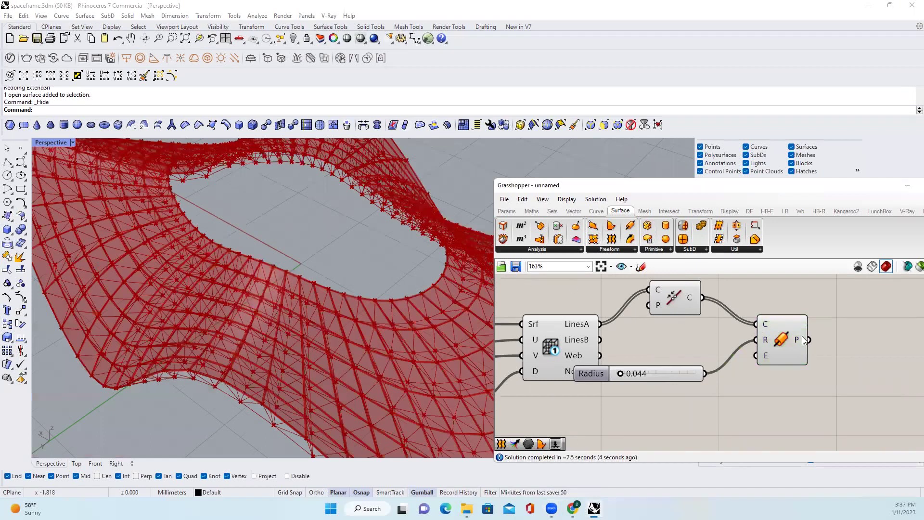
# Bake the Pipe tubes for the primary and secondary truss lines into Rhino.
pyautogui.rightClick(814, 390)
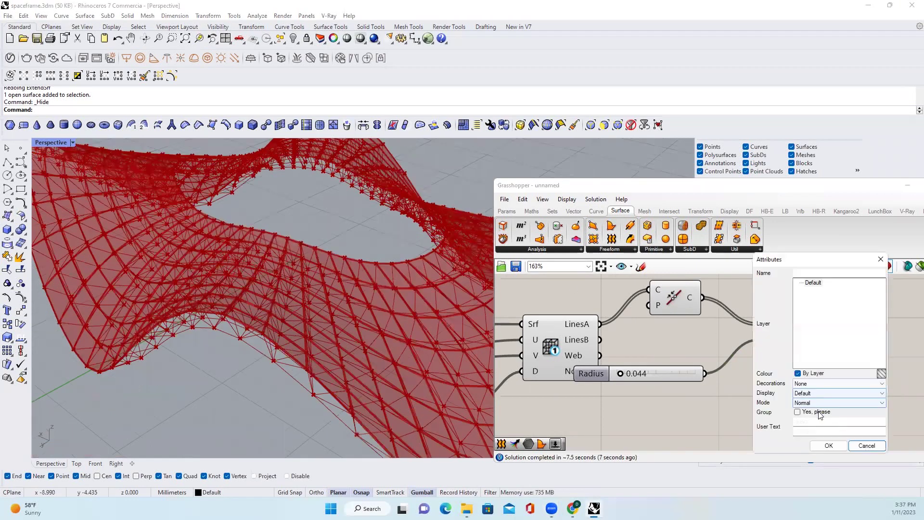
pyautogui.click(830, 404)
pyautogui.scroll(-2, 667, 315)
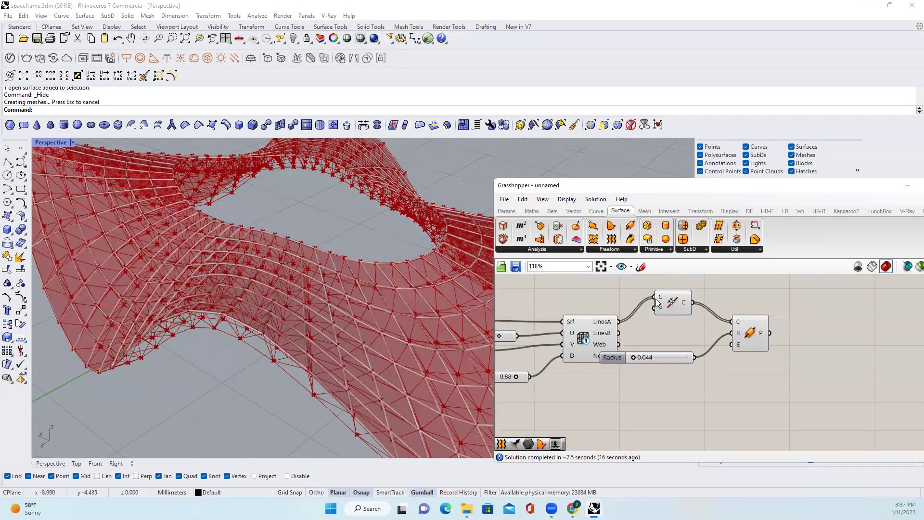
pyautogui.scroll(3, 655, 311)
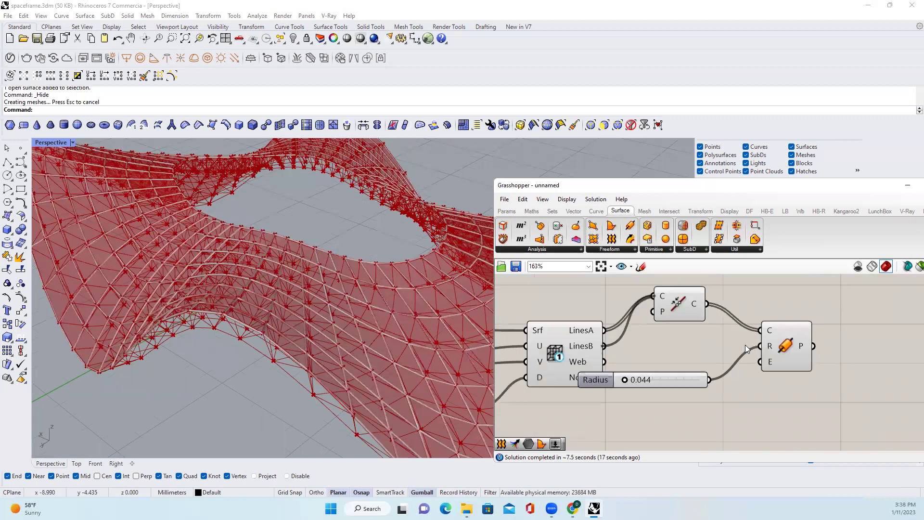
pyautogui.click(786, 332)
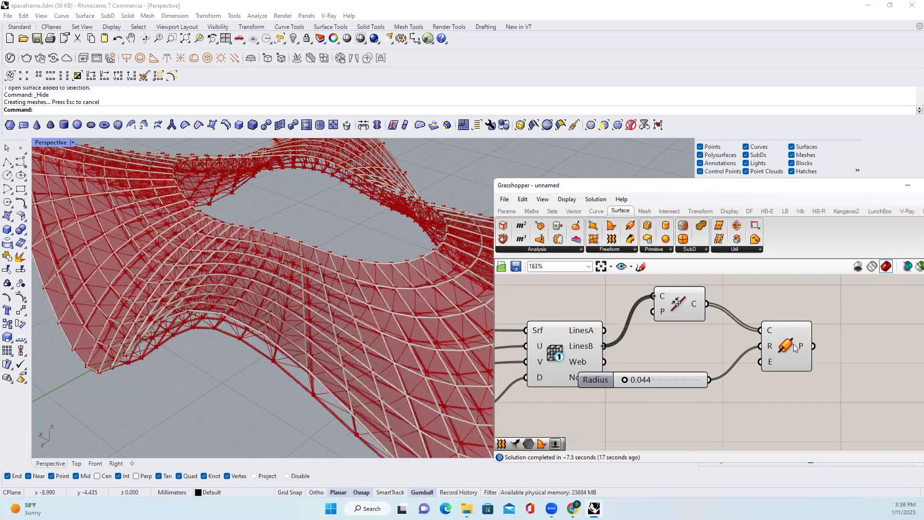
pyautogui.rightClick(801, 347)
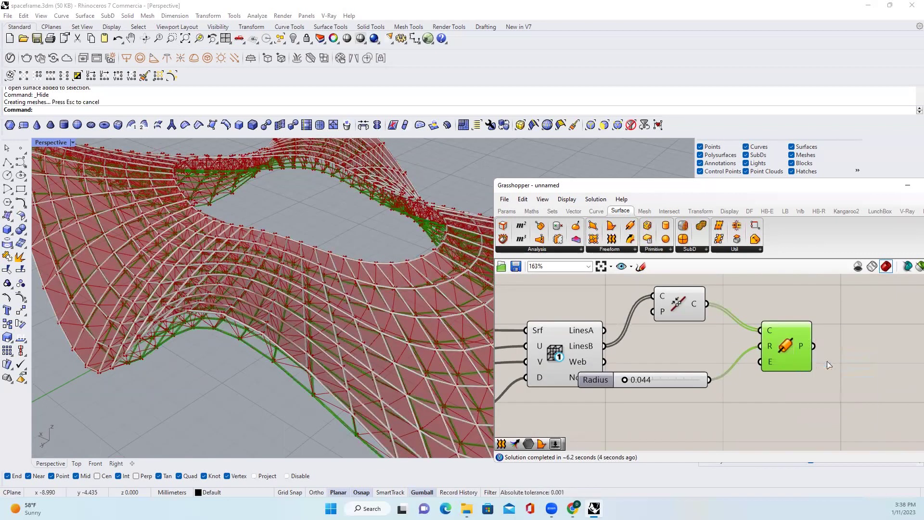
pyautogui.click(824, 361)
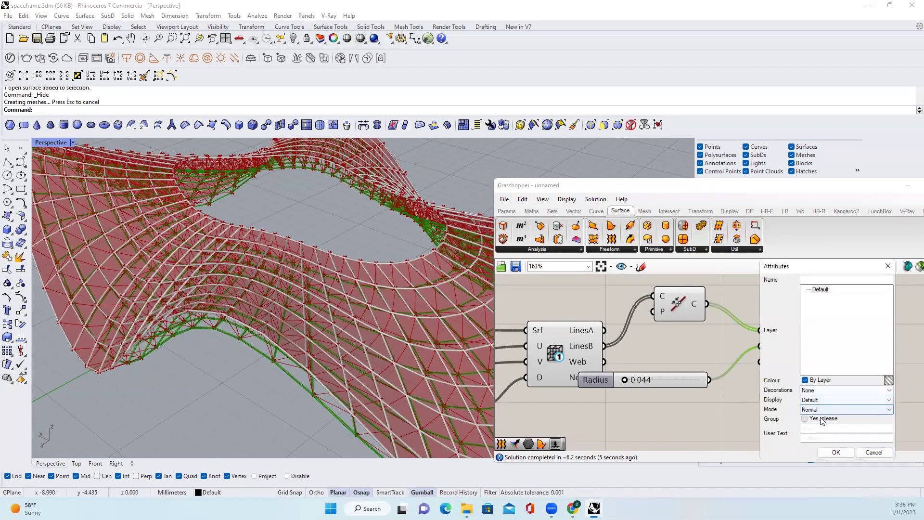
pyautogui.click(838, 408)
pyautogui.click(606, 320)
# Rewire Pipe's curve input to the Web output and bake the web-member tubes.
pyautogui.moveTo(762, 332); pyautogui.dragTo(605, 361)
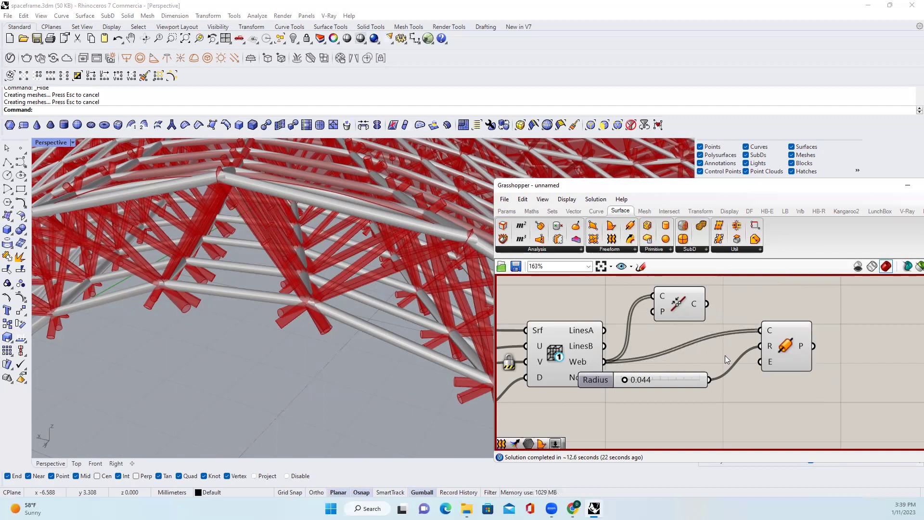
pyautogui.middleClick(714, 347)
pyautogui.click(817, 370)
pyautogui.rightClick(812, 347)
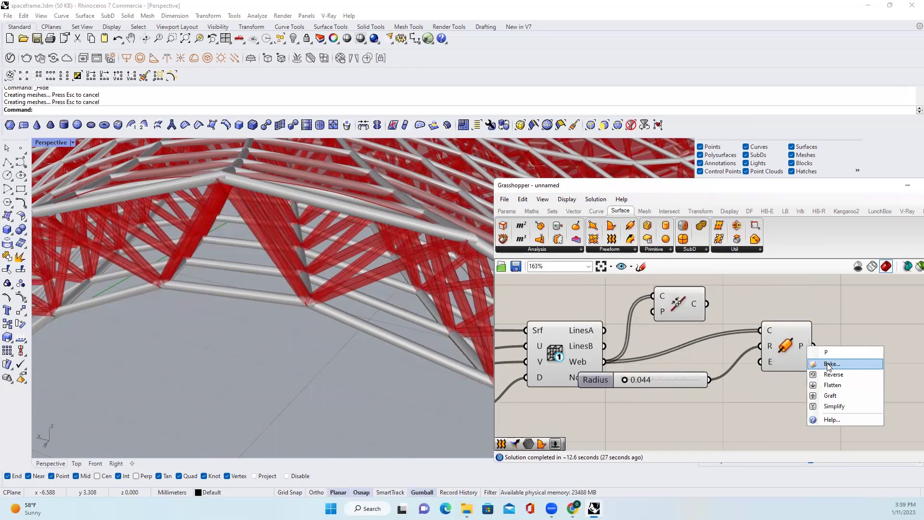
pyautogui.click(828, 364)
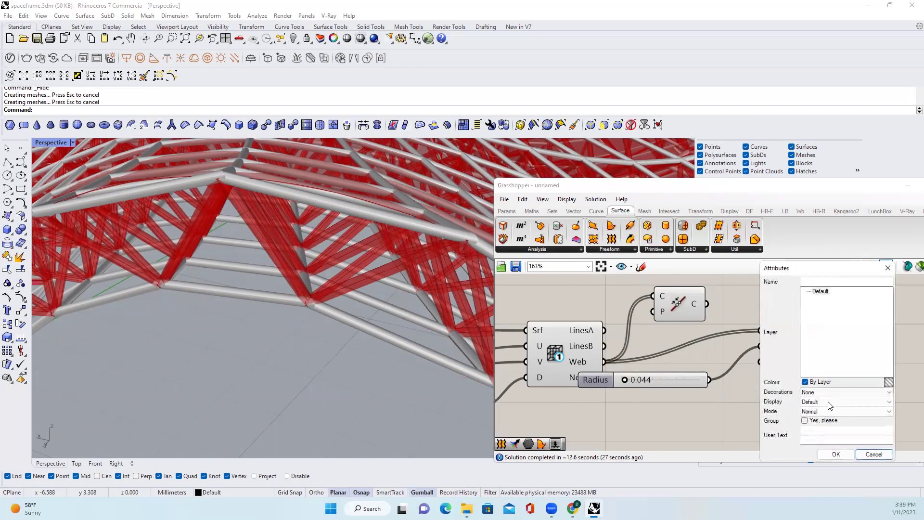
pyautogui.click(837, 454)
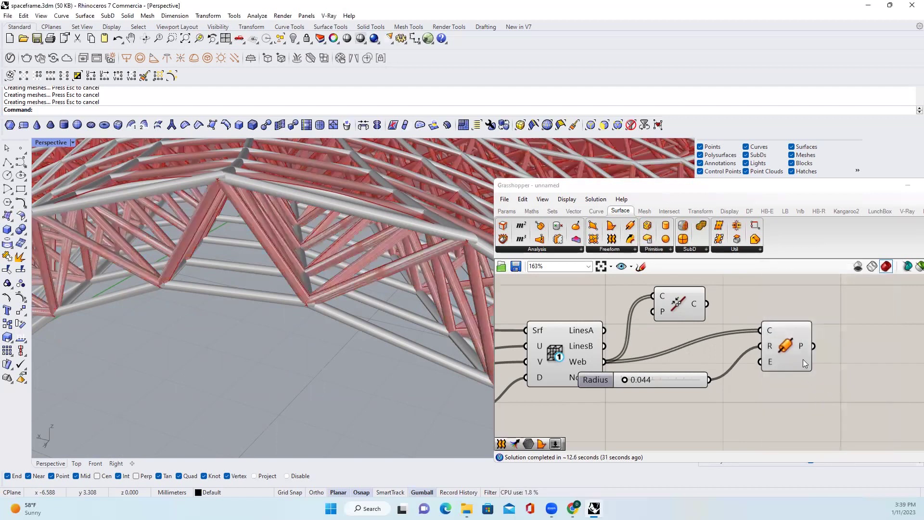
pyautogui.click(787, 347)
pyautogui.scroll(-4, 794, 350)
# Close the Grasshopper editor and orbit to inspect the baked tubular truss.
pyautogui.doubleClick(805, 191)
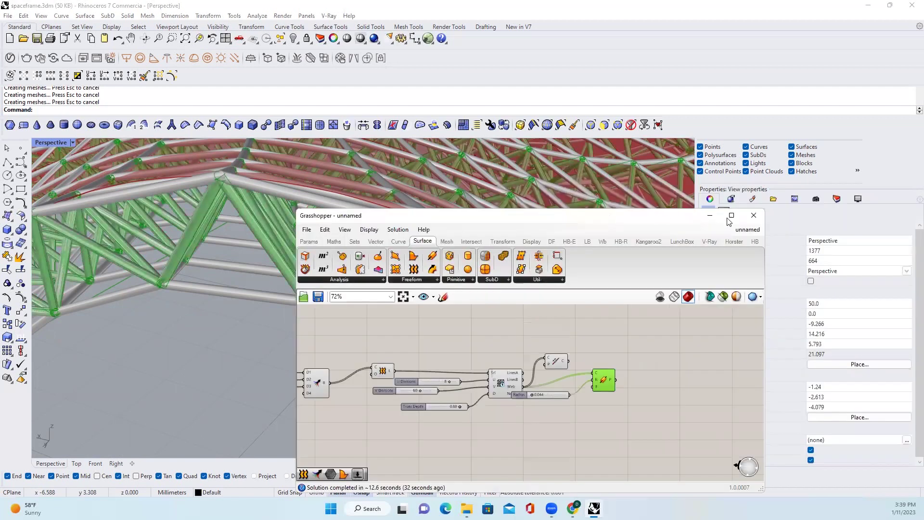
pyautogui.click(751, 216)
pyautogui.moveTo(338, 379); pyautogui.dragTo(365, 312, button='right')
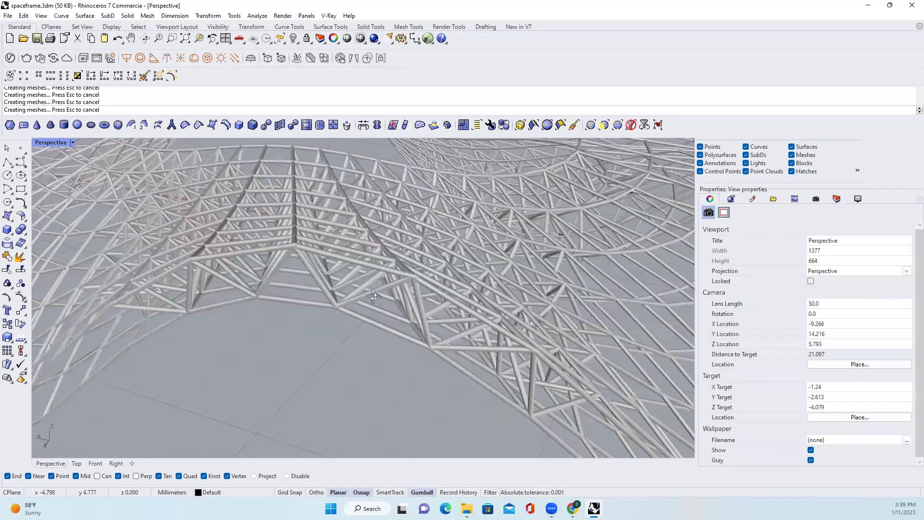
pyautogui.scroll(-5, 361, 289)
# Unhide the wavy surface with Show, orbit around it, and select it.
pyautogui.click(302, 40)
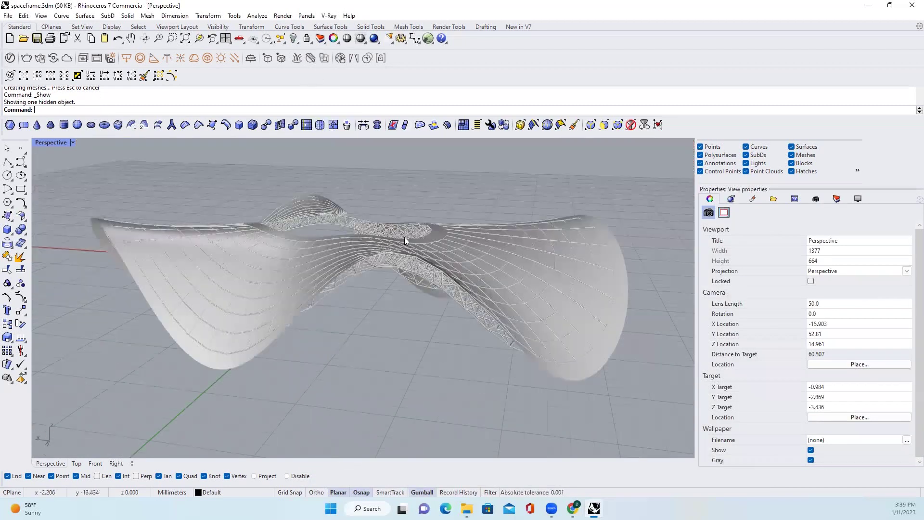
pyautogui.moveTo(405, 237)
pyautogui.mouseDown(button='right')
pyautogui.moveTo(517, 228)
pyautogui.moveTo(517, 245)
pyautogui.moveTo(476, 197)
pyautogui.moveTo(470, 231)
pyautogui.moveTo(490, 309)
pyautogui.moveTo(523, 280)
pyautogui.mouseUp(button='right')
pyautogui.moveTo(513, 318)
pyautogui.mouseDown(button='right')
pyautogui.moveTo(502, 245)
pyautogui.moveTo(509, 259)
pyautogui.mouseUp(button='right')
pyautogui.scroll(-4, 512, 203)
pyautogui.moveTo(512, 203)
pyautogui.mouseDown(button='right')
pyautogui.moveTo(515, 230)
pyautogui.moveTo(460, 296)
pyautogui.mouseUp(button='right')
pyautogui.scroll(5, 453, 301)
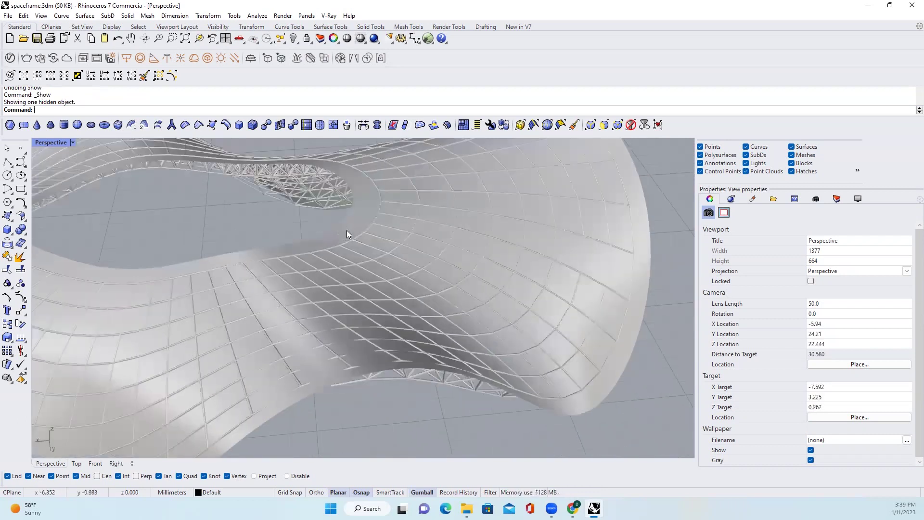
pyautogui.moveTo(310, 231); pyautogui.dragTo(348, 225, button='right')
pyautogui.click(347, 225)
pyautogui.scroll(-5, 476, 208)
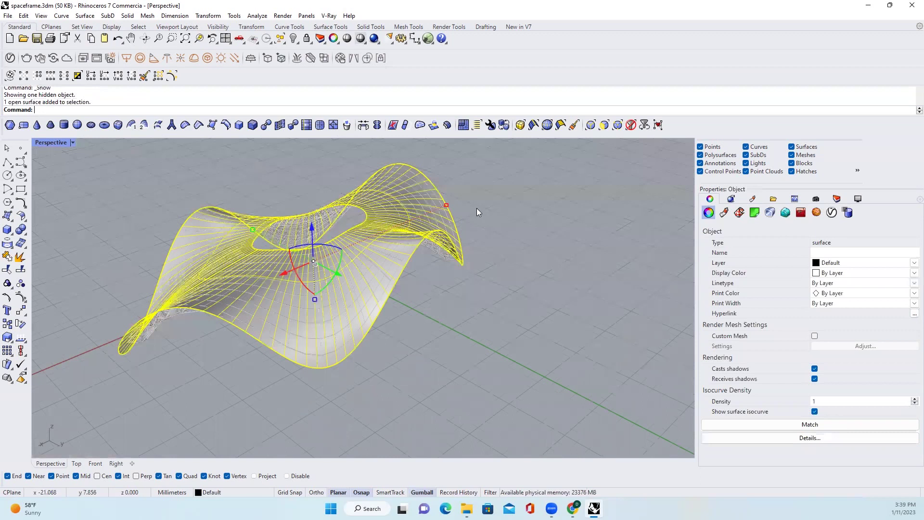
# Offset the surface into a 0.5-thick solid skin and isolate it.
pyautogui.press('Return')
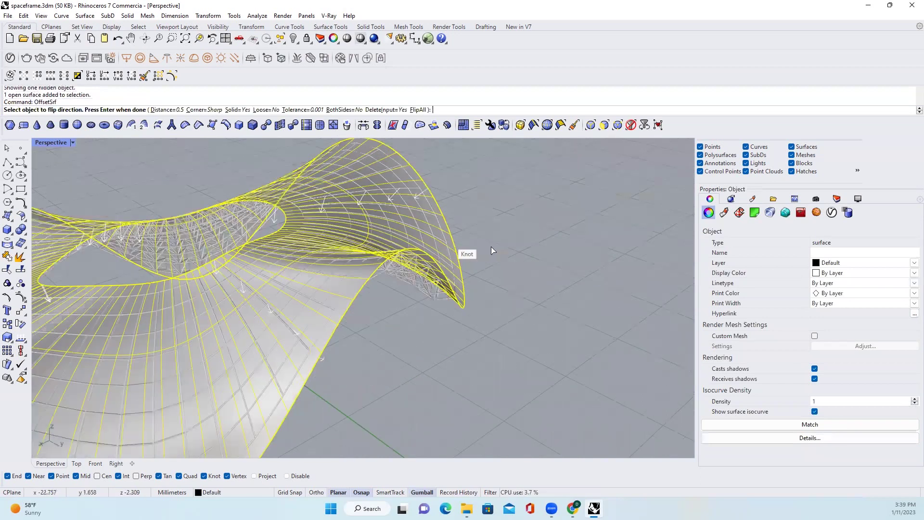
pyautogui.scroll(-3, 487, 226)
pyautogui.press('Return')
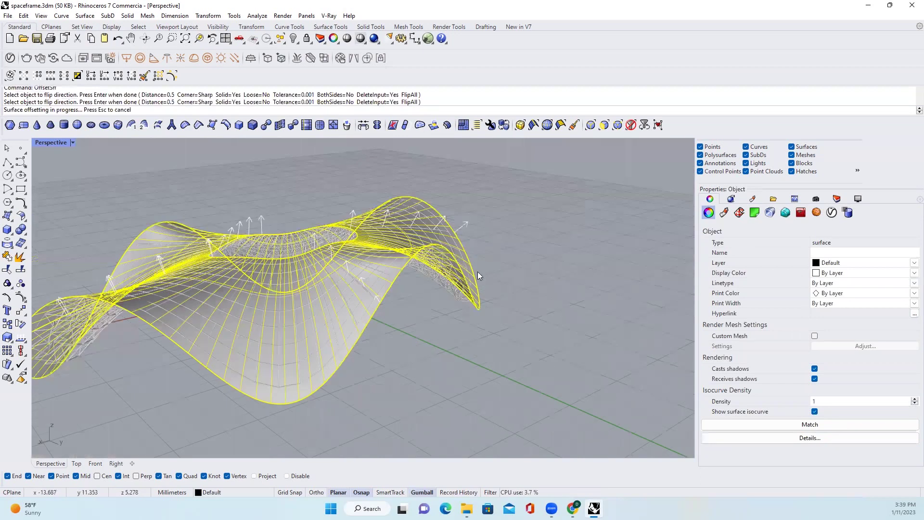
pyautogui.scroll(3, 478, 271)
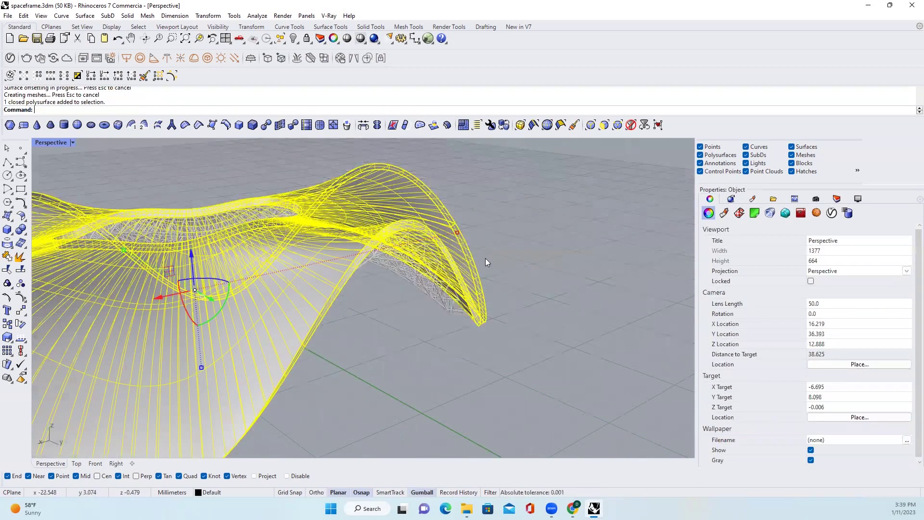
pyautogui.click(299, 41)
pyautogui.press('Escape')
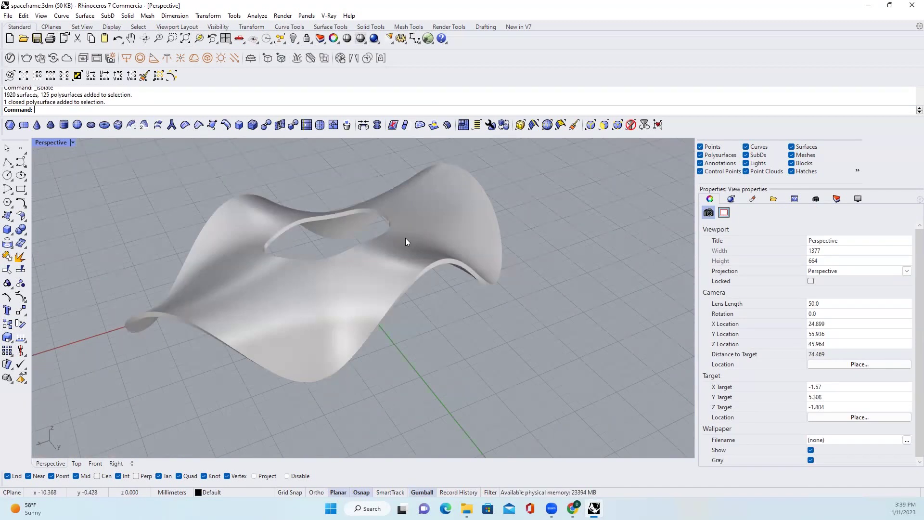
pyautogui.write('Filletedge')
# Fillet all edges of the skin with a 0.2 radius.
pyautogui.press('Return')
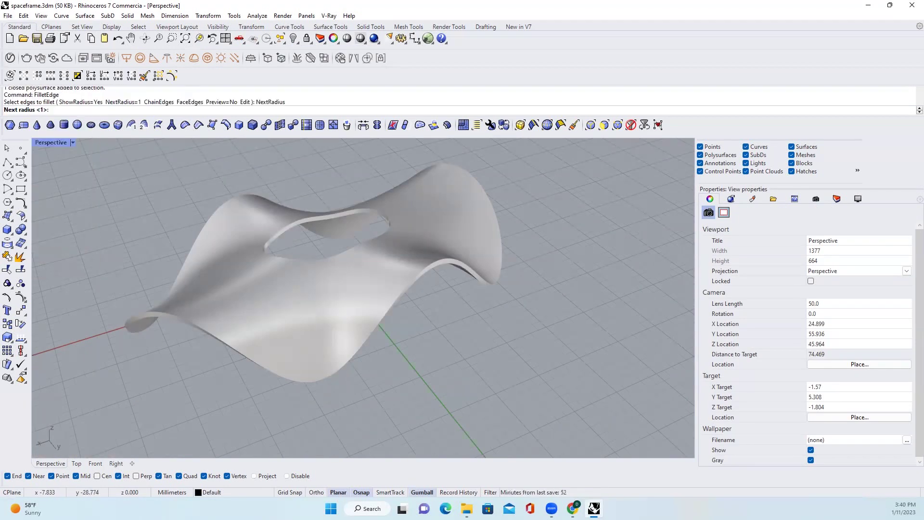
pyautogui.write('0.2')
pyautogui.press('Return')
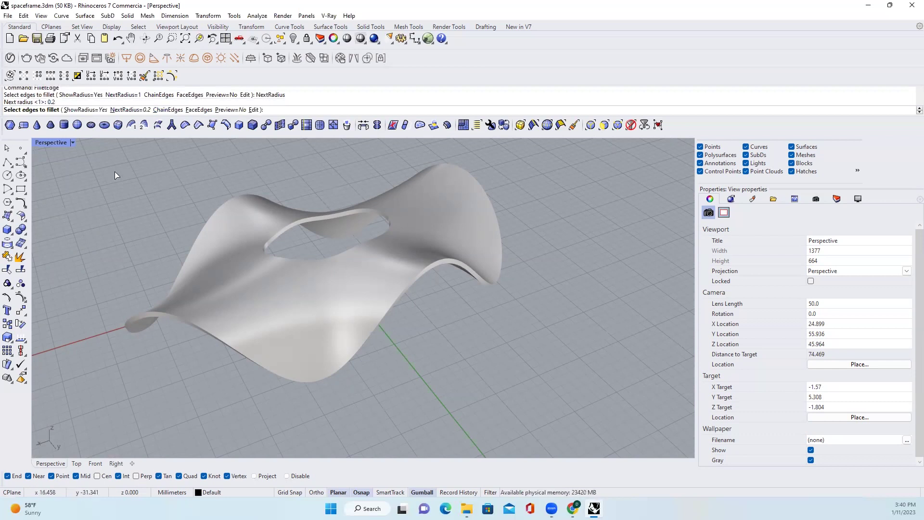
pyautogui.moveTo(81, 144); pyautogui.dragTo(563, 421)
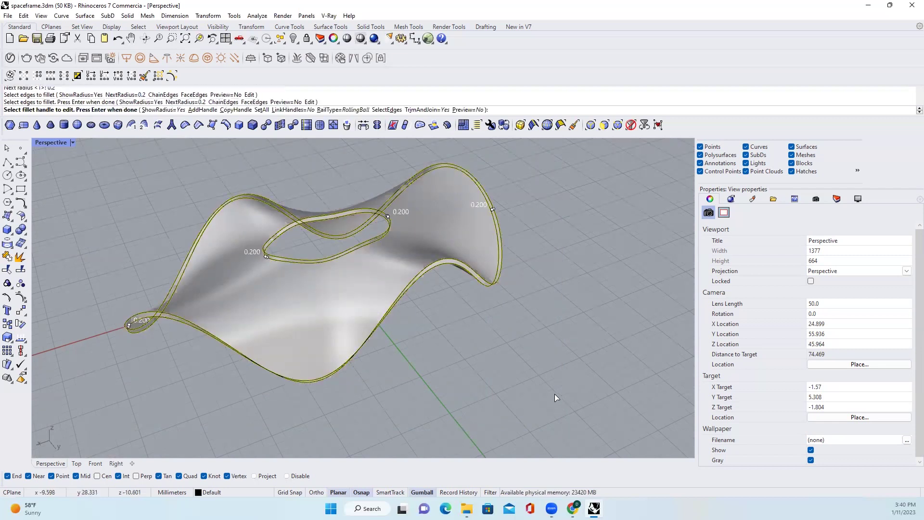
pyautogui.press('Return')
pyautogui.scroll(5, 402, 258)
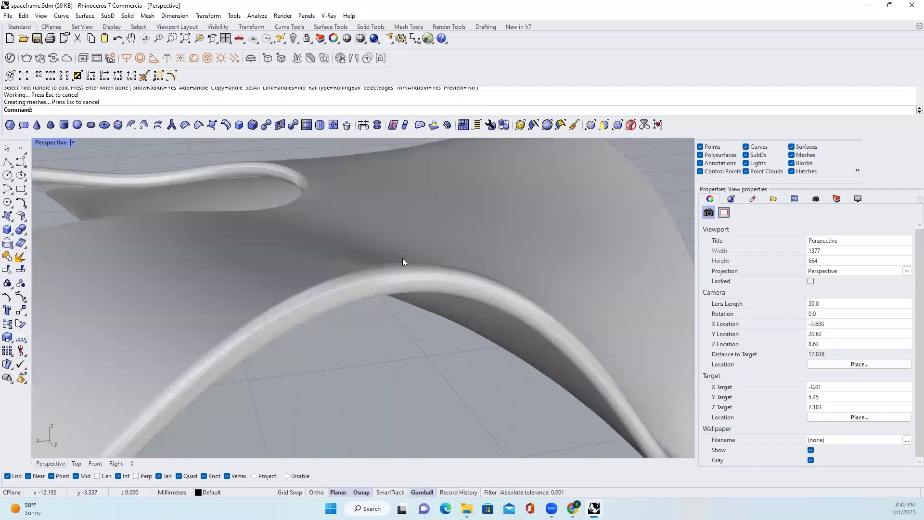
pyautogui.moveTo(402, 258); pyautogui.dragTo(400, 245, button='right')
pyautogui.scroll(-5, 399, 241)
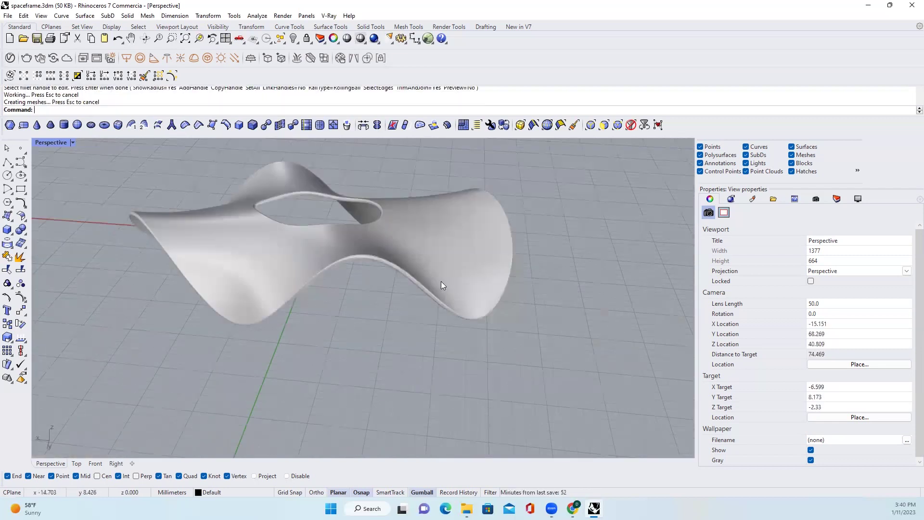
# Show the truss again and draw a bounding box around the skin and truss.
pyautogui.click(442, 285)
pyautogui.click(296, 40)
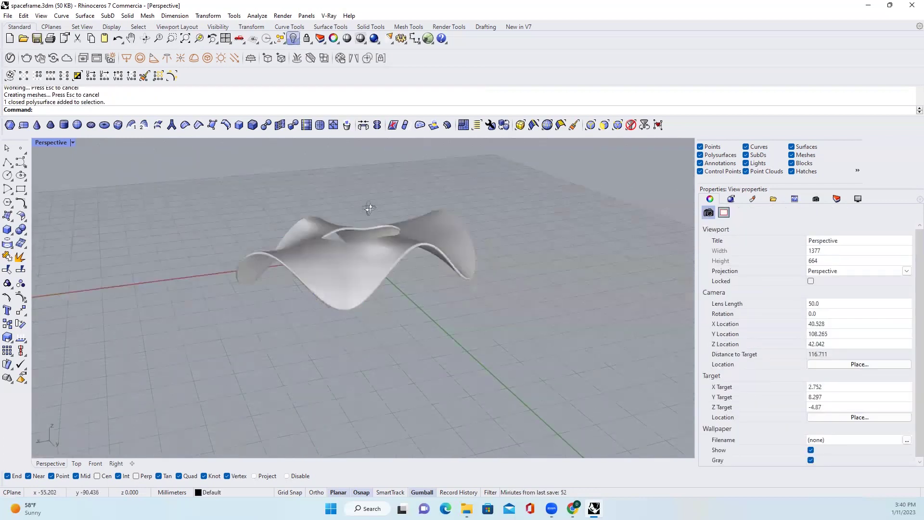
pyautogui.moveTo(165, 183); pyautogui.dragTo(564, 380)
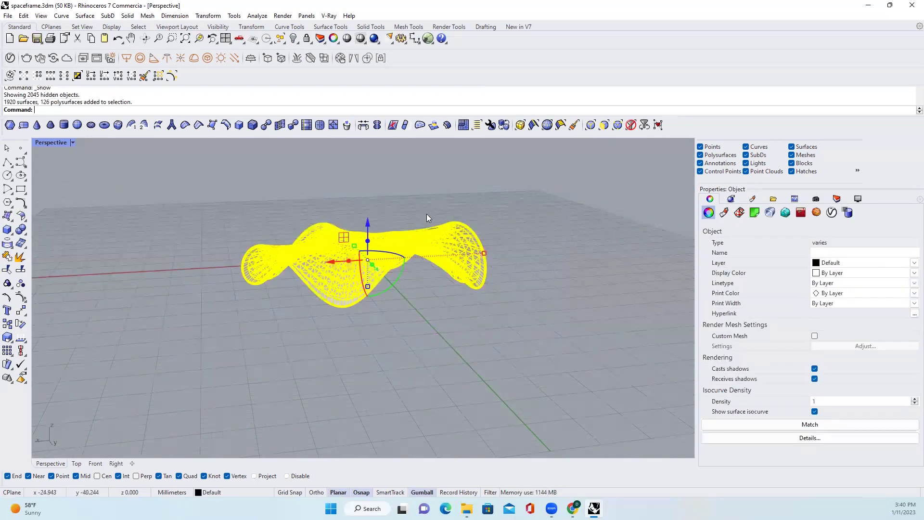
pyautogui.scroll(3, 428, 214)
pyautogui.write('Bo')
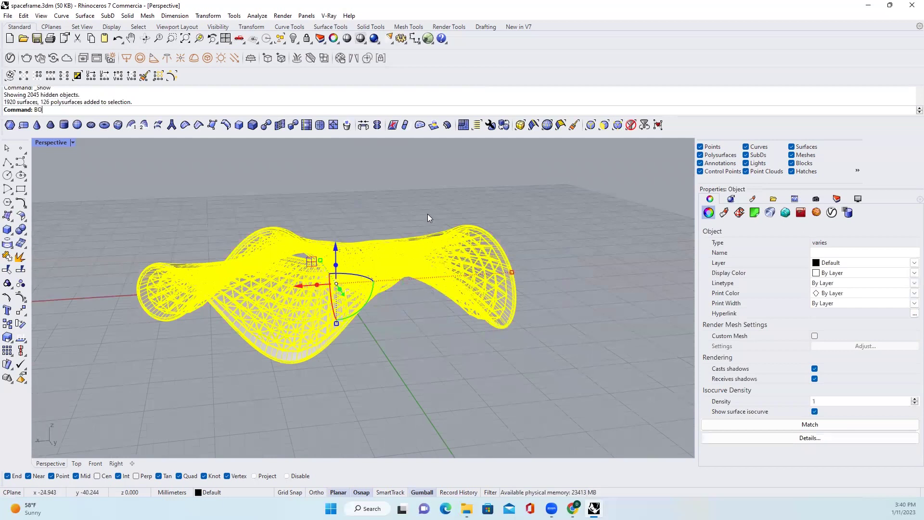
pyautogui.write('undingBox')
pyautogui.press('Return')
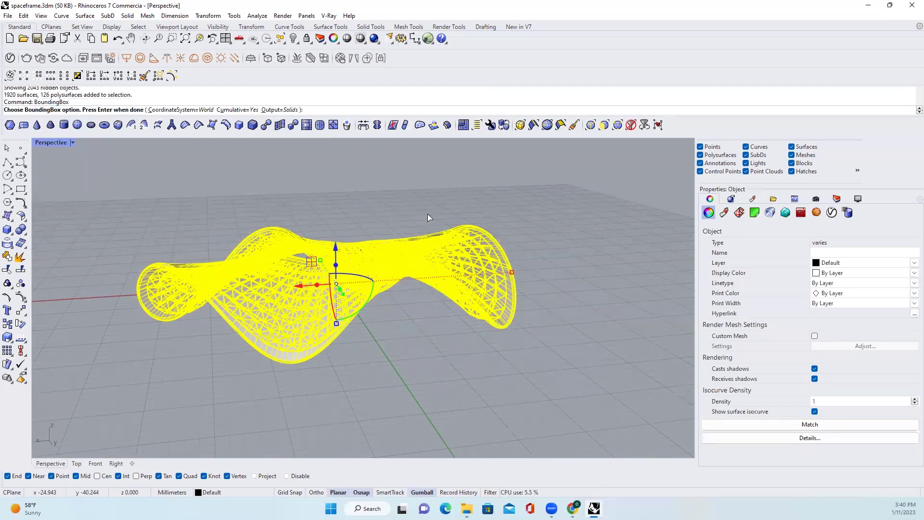
pyautogui.press('Return')
# In Front view, move everything from the box bottom to the origin.
pyautogui.click(94, 463)
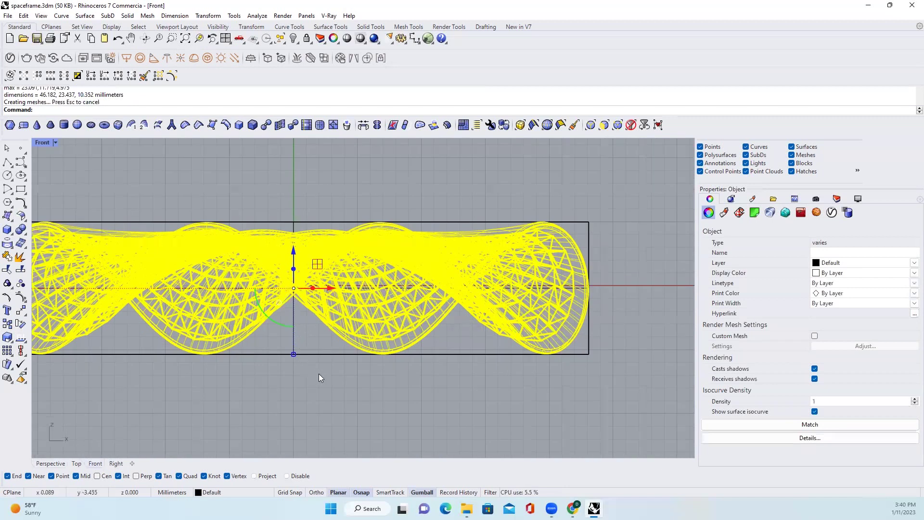
pyautogui.scroll(3, 298, 357)
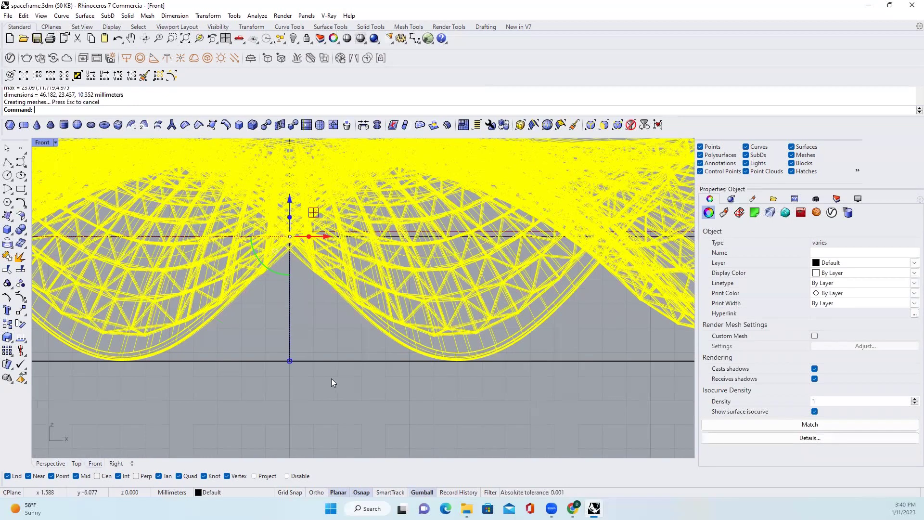
pyautogui.keyDown('shift'); pyautogui.click(309, 345); pyautogui.keyUp('shift')
pyautogui.write('M')
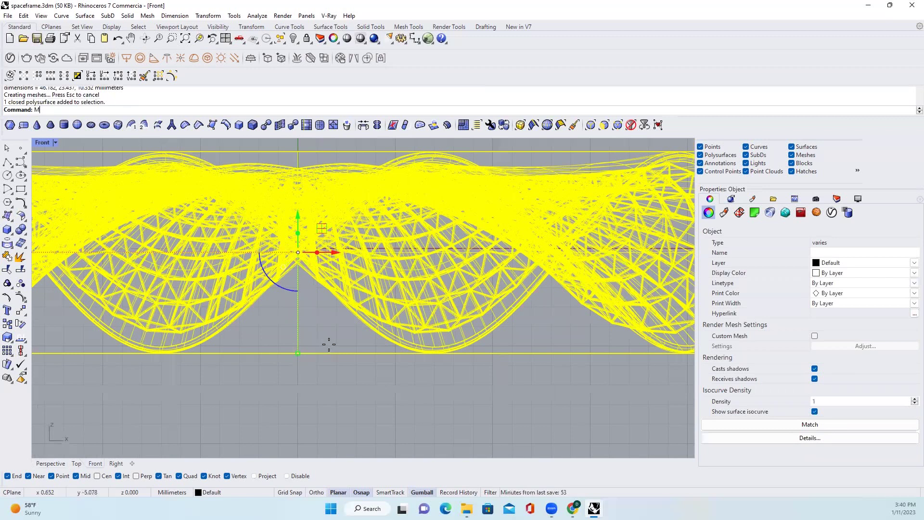
pyautogui.press('Return')
pyautogui.click(297, 352)
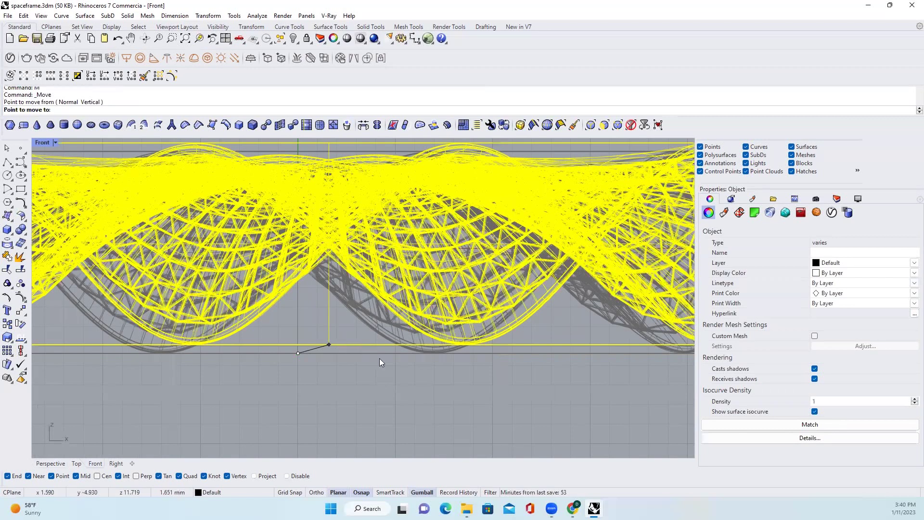
pyautogui.write('0')
pyautogui.press('Return')
pyautogui.click(54, 462)
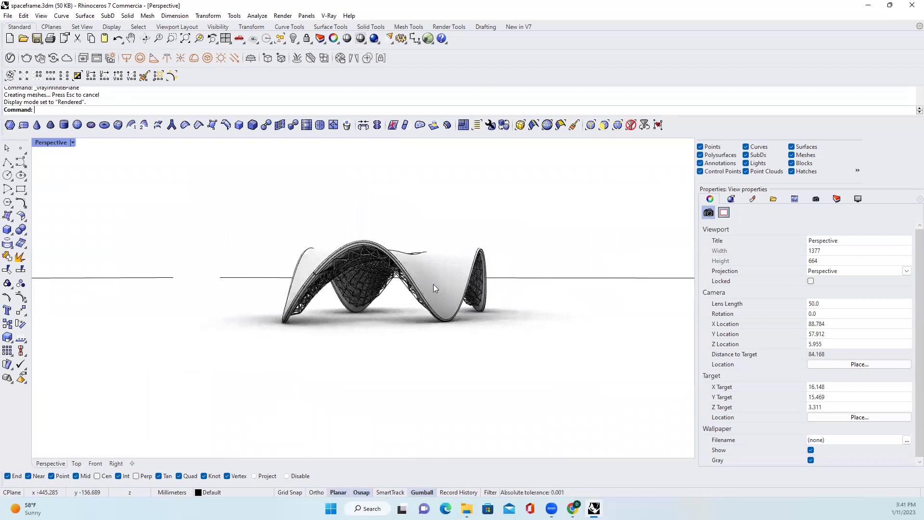
pyautogui.scroll(5, 388, 288)
# Orbit the rendered view in close to inspect the piped truss under the shell.
pyautogui.moveTo(415, 278)
pyautogui.mouseDown(button='right')
pyautogui.moveTo(438, 259)
pyautogui.moveTo(419, 299)
pyautogui.mouseUp(button='right')
pyautogui.scroll(5, 416, 301)
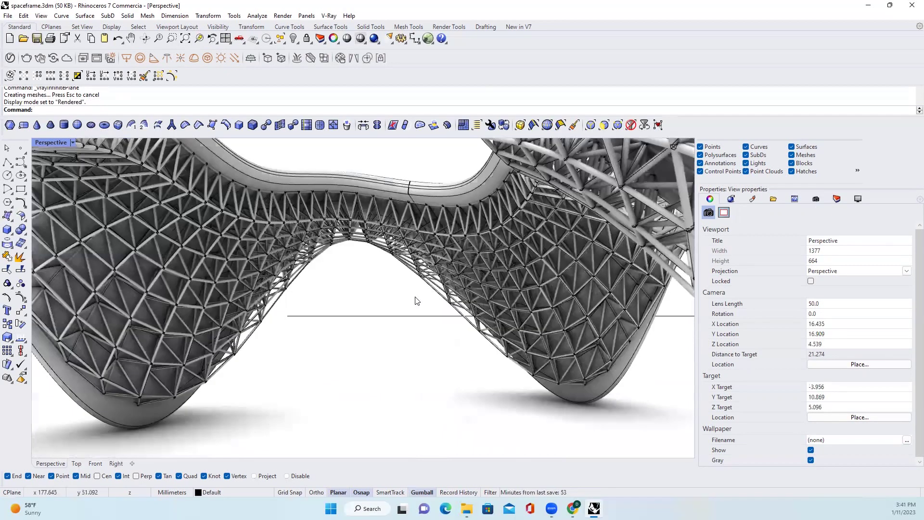
pyautogui.scroll(-5, 382, 281)
pyautogui.scroll(-4, 372, 312)
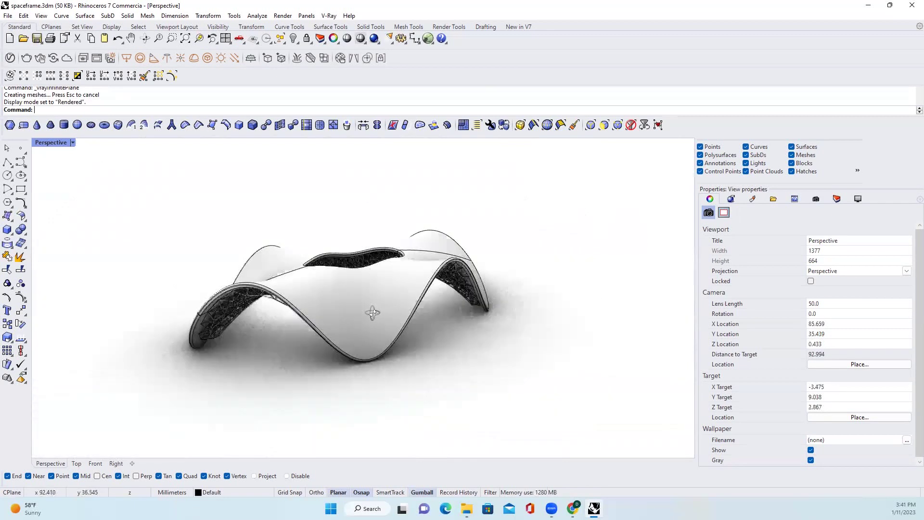